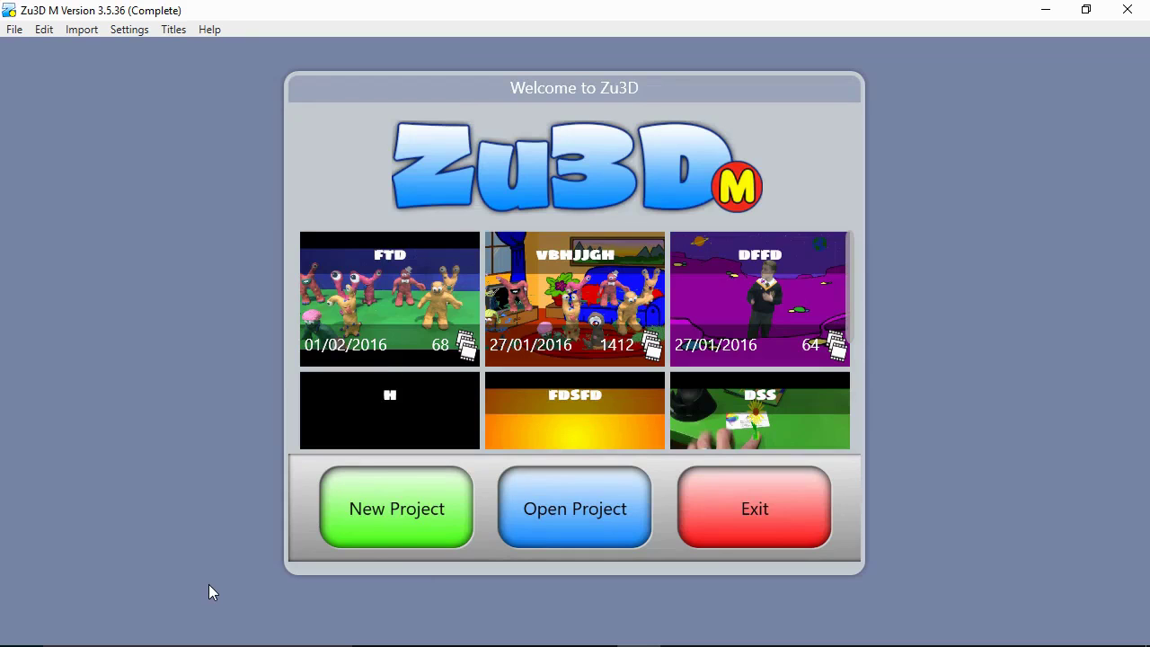
- Create a new project named "drawing example" in the default save location
{"action": "left_click", "coordinate": [373, 508]}
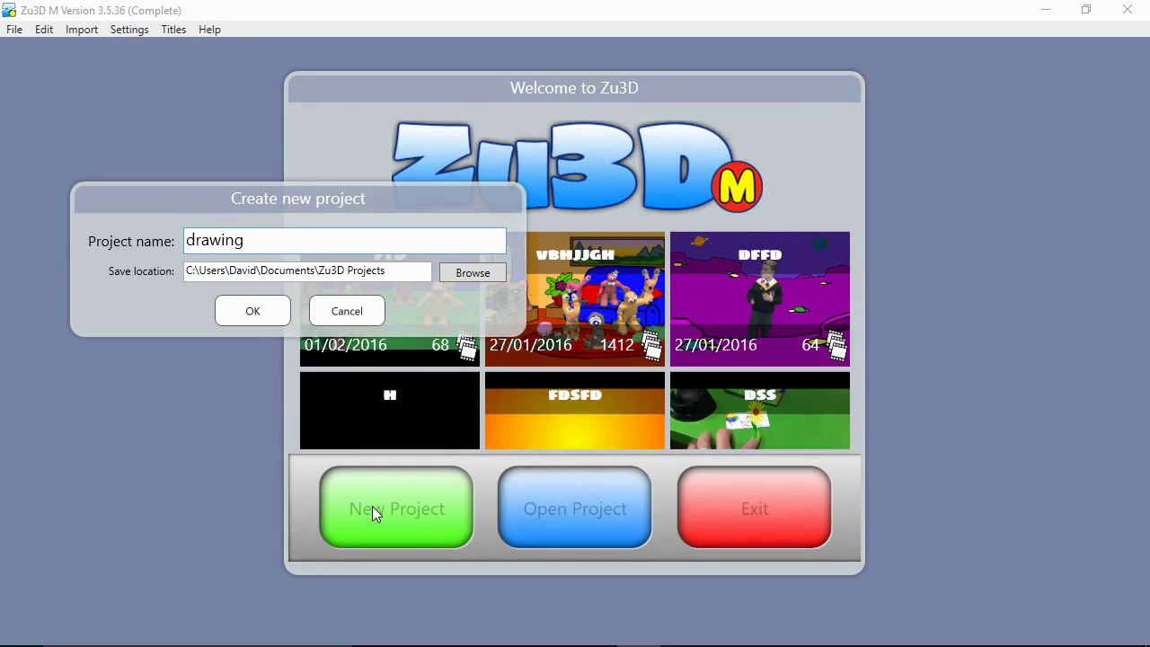
{"action": "type", "text": "drawing example"}
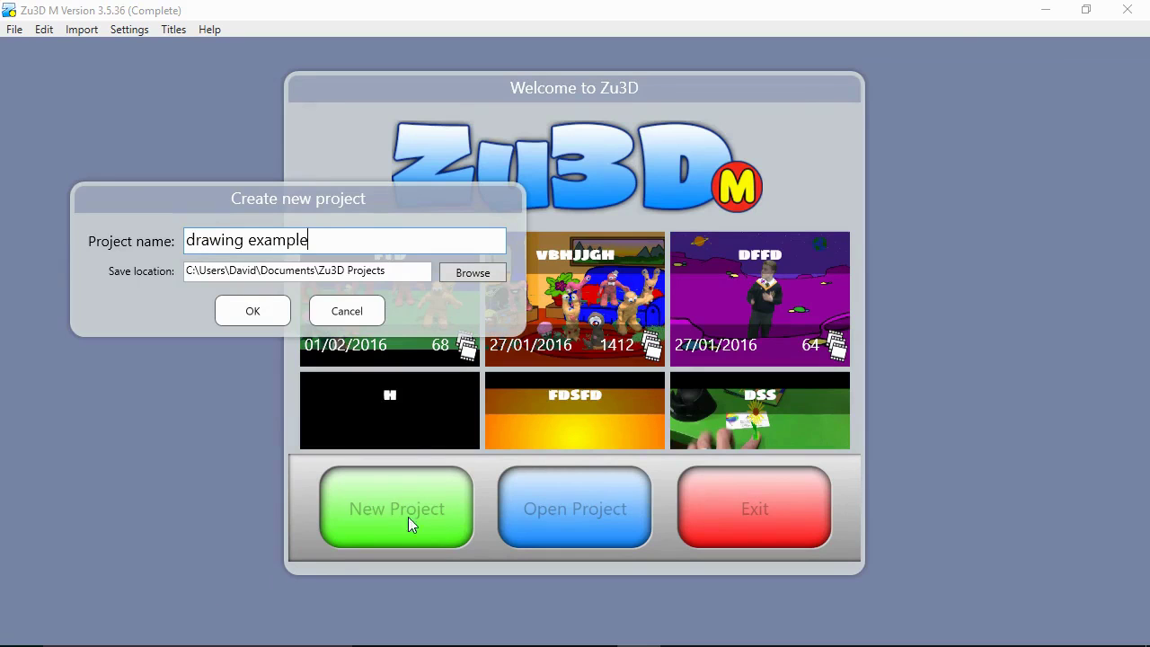
{"action": "left_click", "coordinate": [277, 314]}
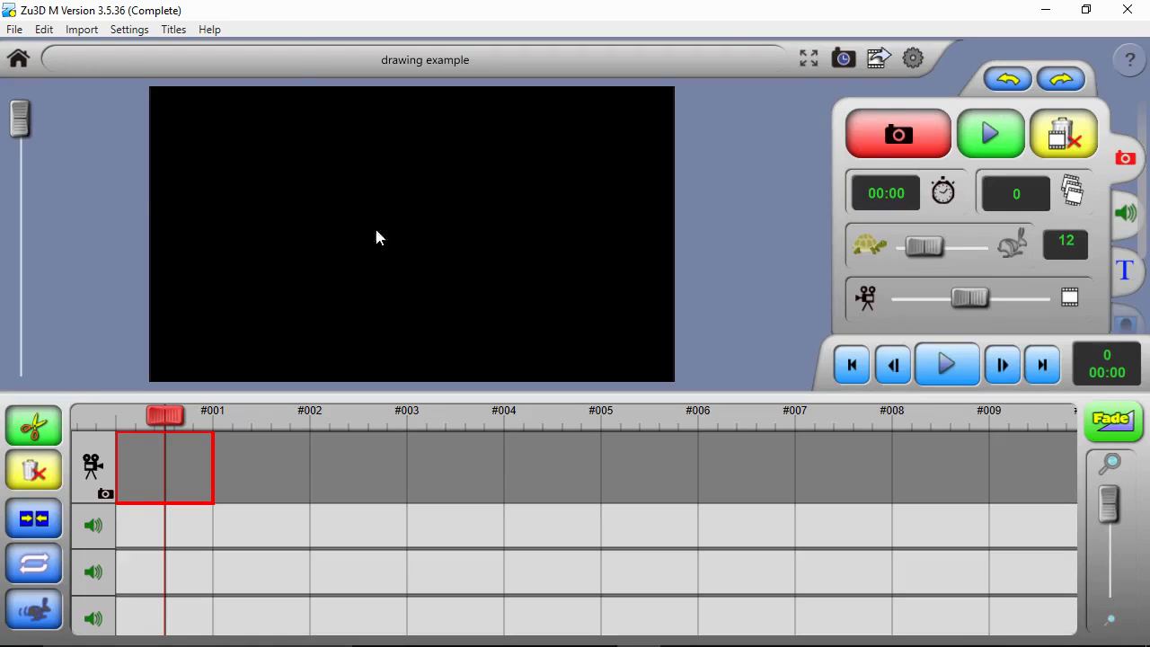
- Import the video Unfailed Oak Scene.mov from the Zu3D Imported Videos folder, using the range from 0 to 10 s
{"action": "left_click", "coordinate": [128, 30]}
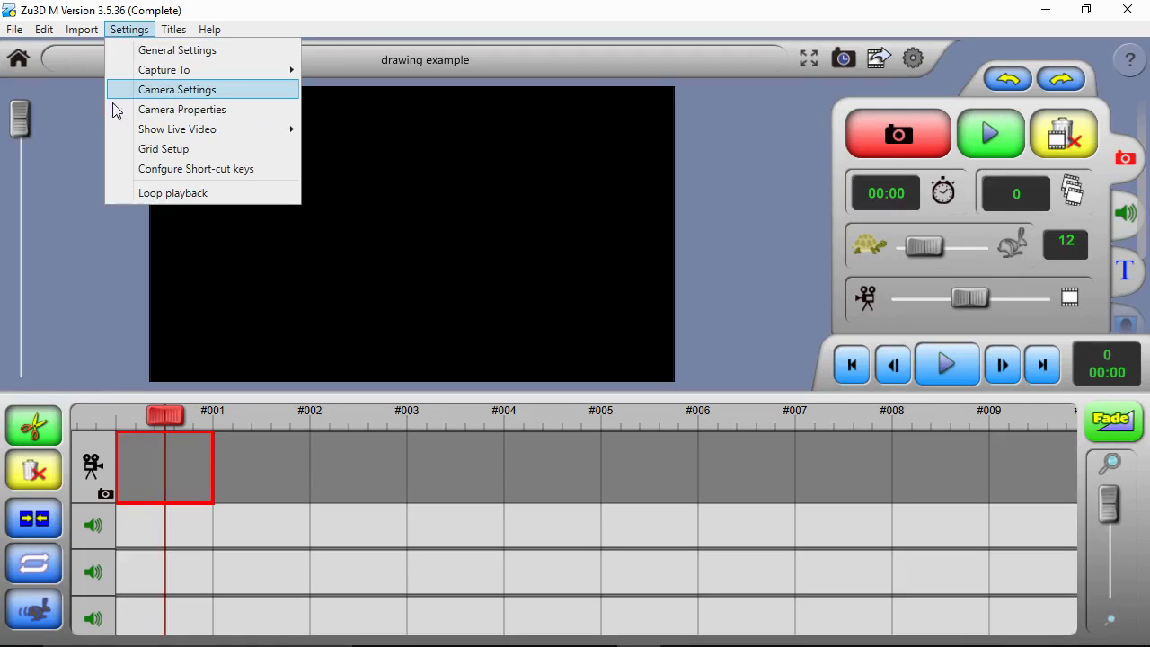
{"action": "mouse_move", "coordinate": [81, 30]}
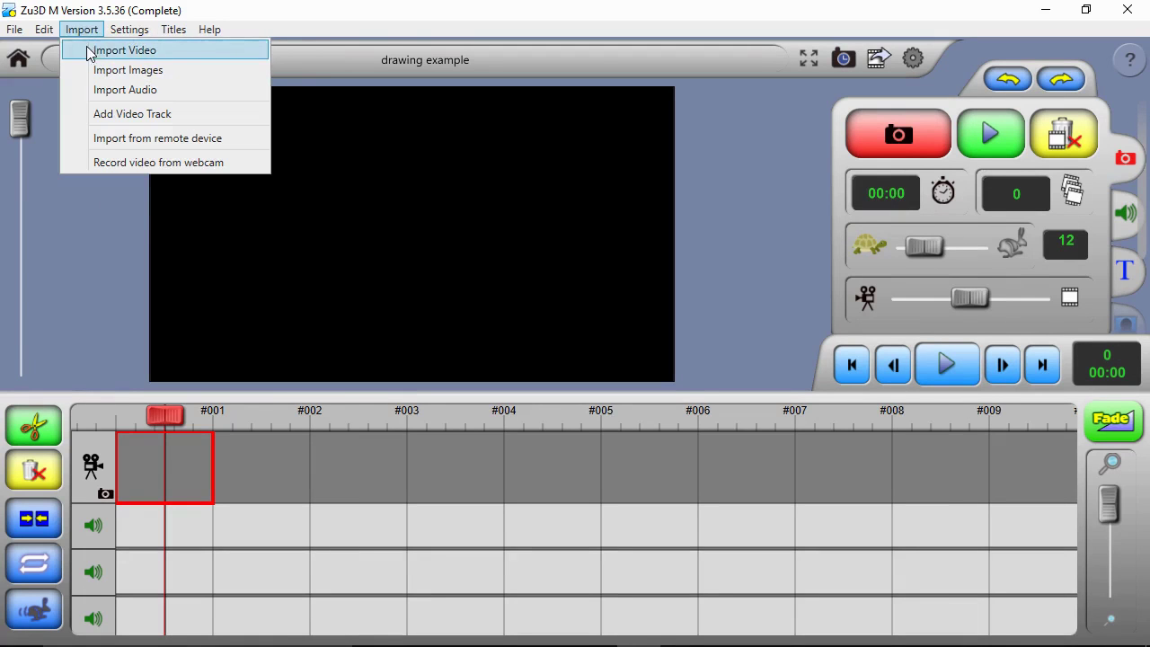
{"action": "left_click", "coordinate": [95, 53]}
{"action": "left_click", "coordinate": [346, 196]}
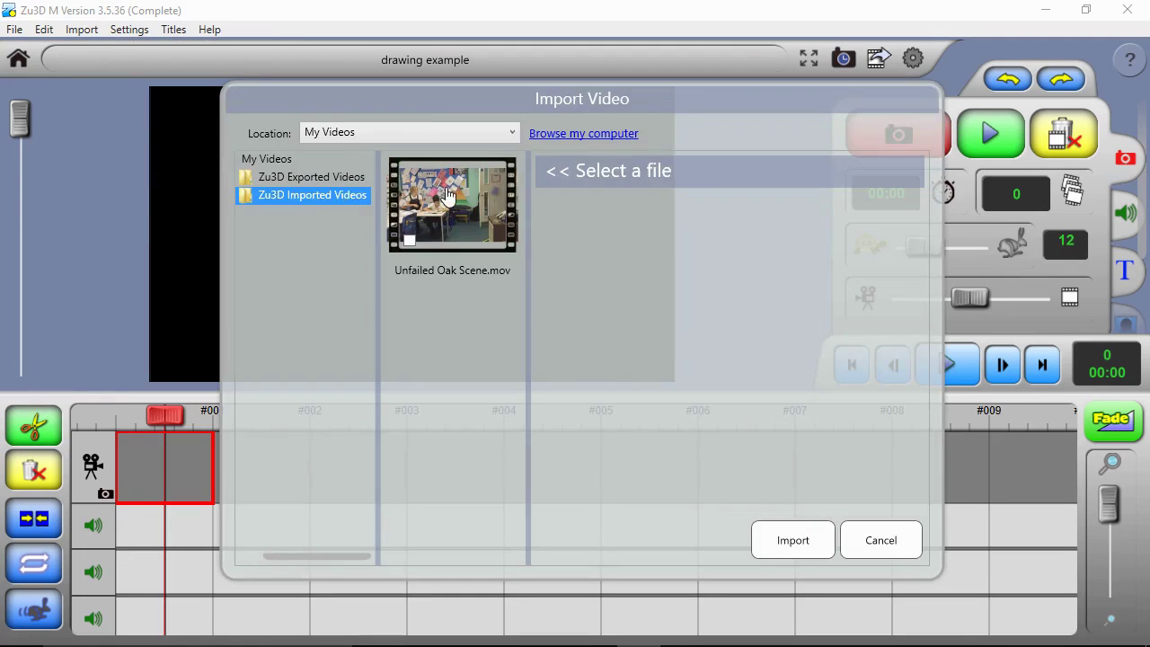
{"action": "left_click", "coordinate": [448, 202]}
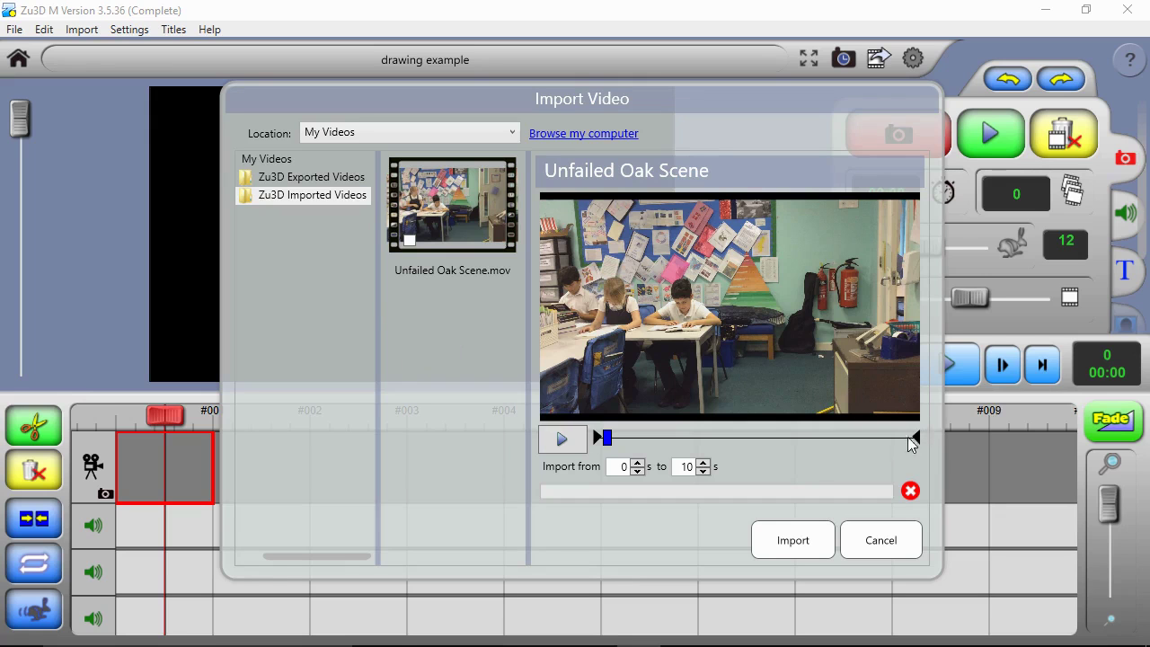
{"action": "mouse_move", "coordinate": [917, 440]}
{"action": "left_mouse_down"}
{"action": "mouse_move", "coordinate": [885, 449]}
{"action": "mouse_move", "coordinate": [873, 439]}
{"action": "left_mouse_up"}
{"action": "mouse_move", "coordinate": [599, 445]}
{"action": "left_mouse_down"}
{"action": "mouse_move", "coordinate": [663, 448]}
{"action": "mouse_move", "coordinate": [594, 444]}
{"action": "left_mouse_up"}
{"action": "left_click_drag", "start_coordinate": [873, 443], "coordinate": [940, 444]}
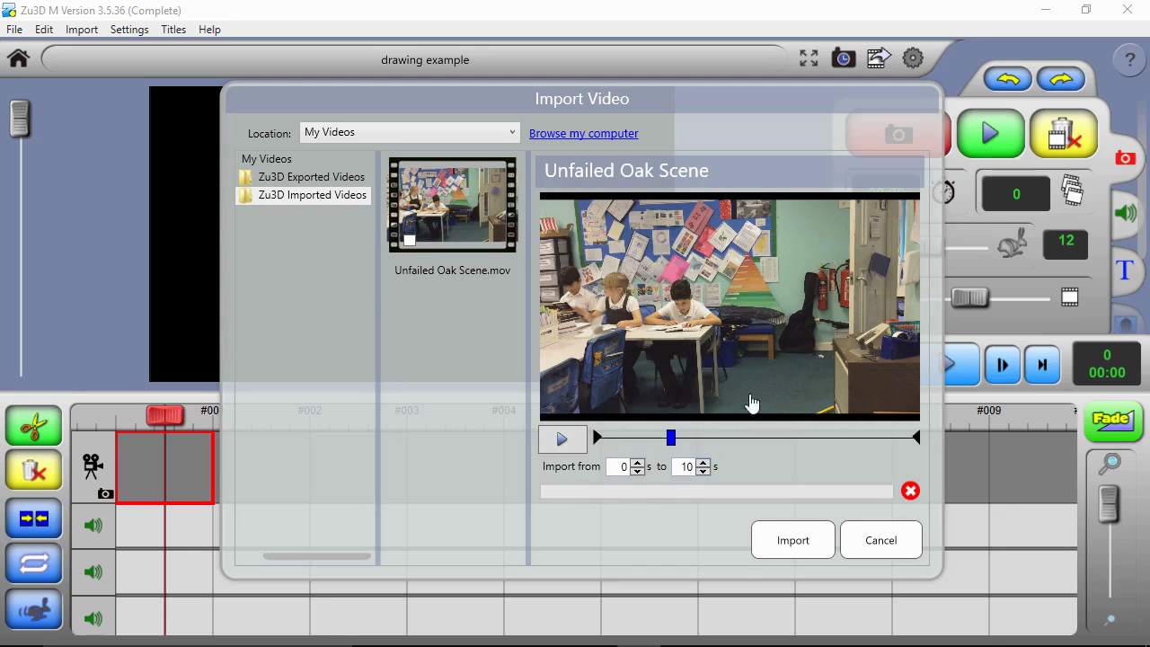
{"action": "left_click", "coordinate": [789, 543]}
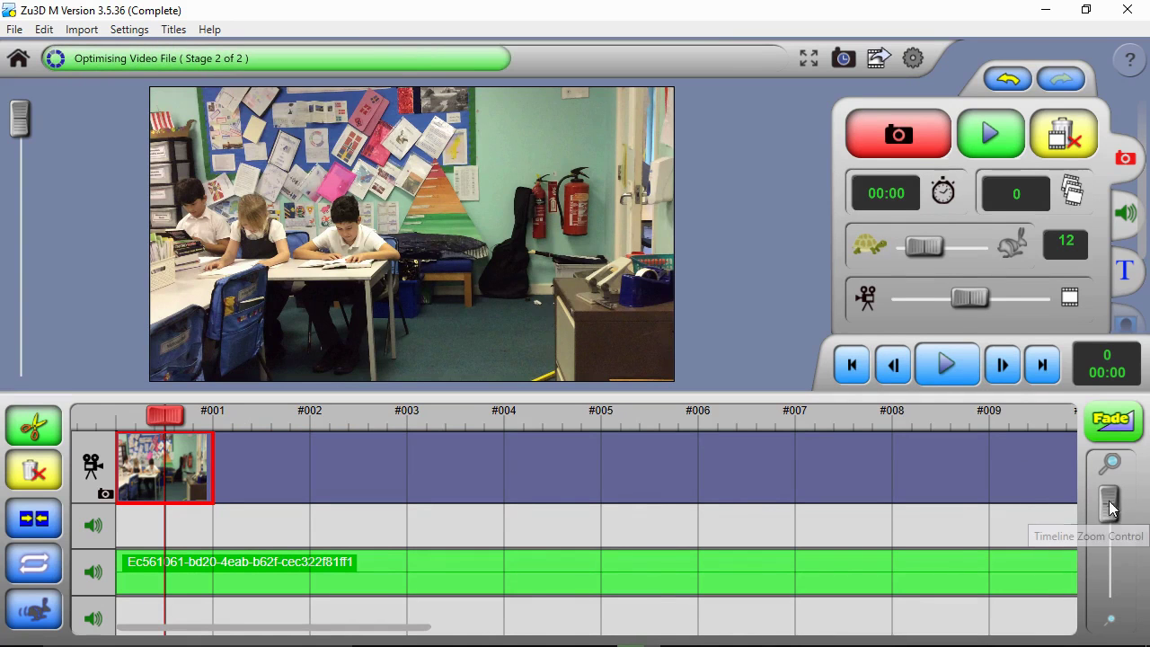
- Delete the imported video's audio clip from the timeline
{"action": "left_click_drag", "start_coordinate": [1107, 502], "coordinate": [1100, 578]}
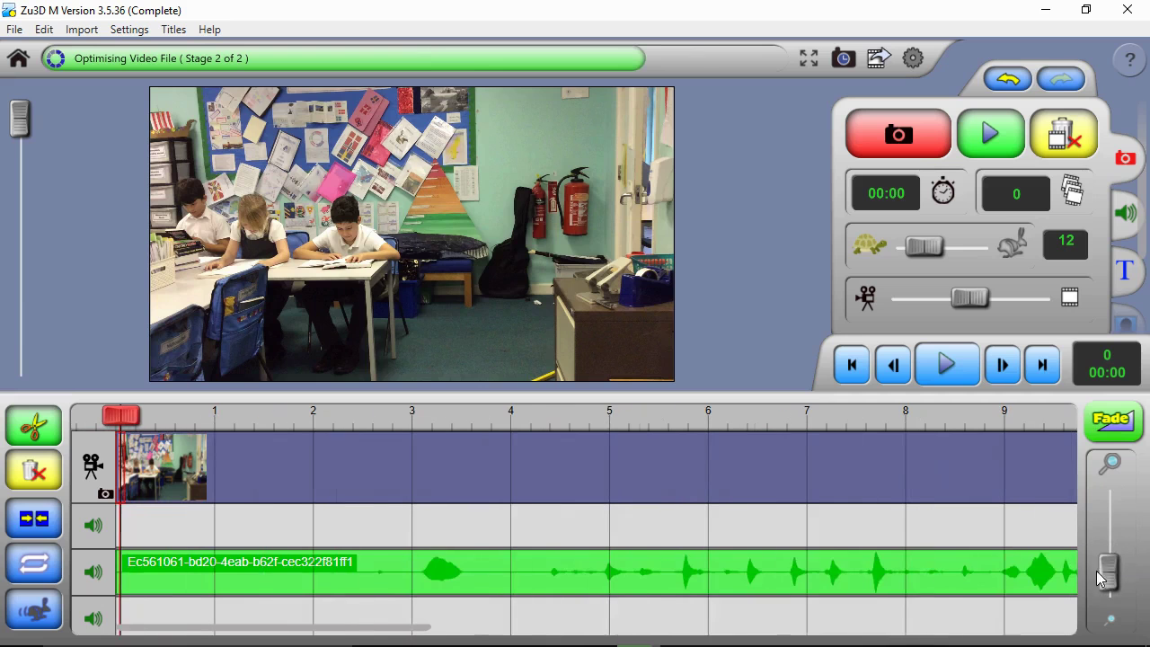
{"action": "left_click", "coordinate": [874, 585]}
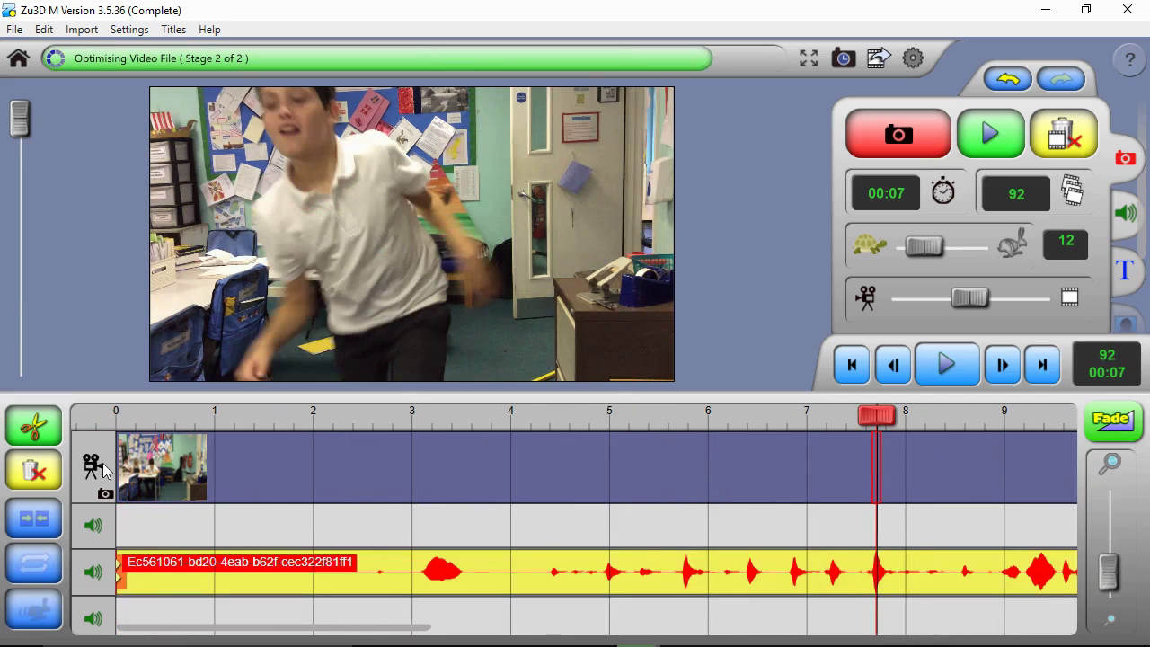
{"action": "left_click", "coordinate": [34, 469]}
- Play the video clip from its start to review it, and return to the first frame
{"action": "left_click", "coordinate": [848, 364]}
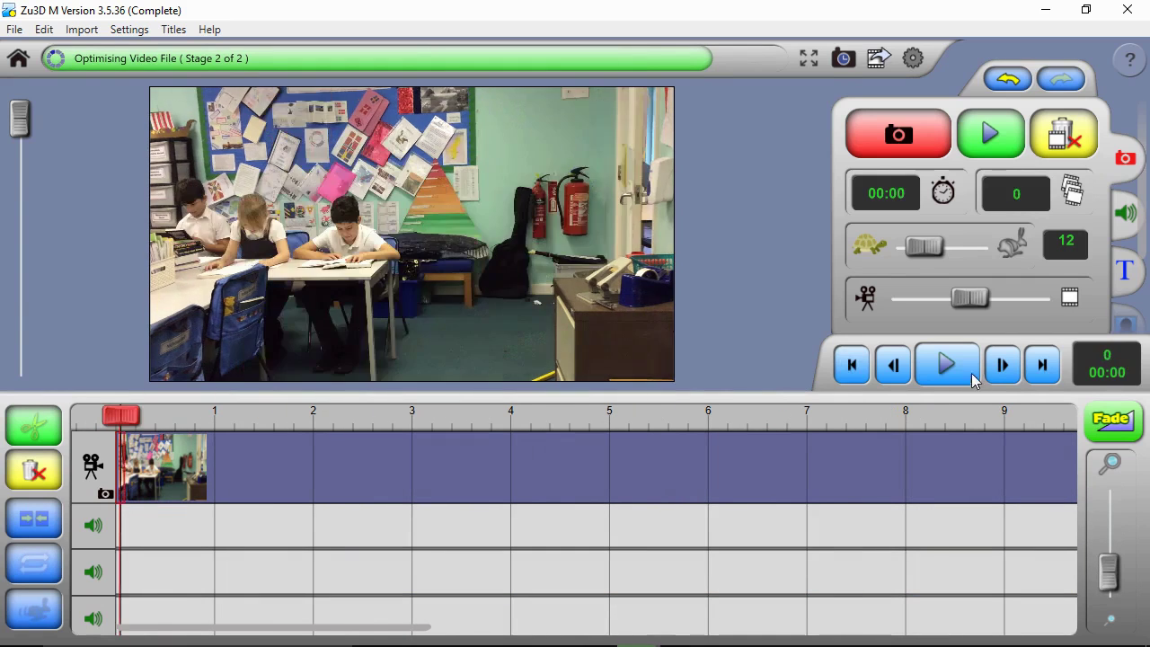
{"action": "left_click", "coordinate": [949, 370]}
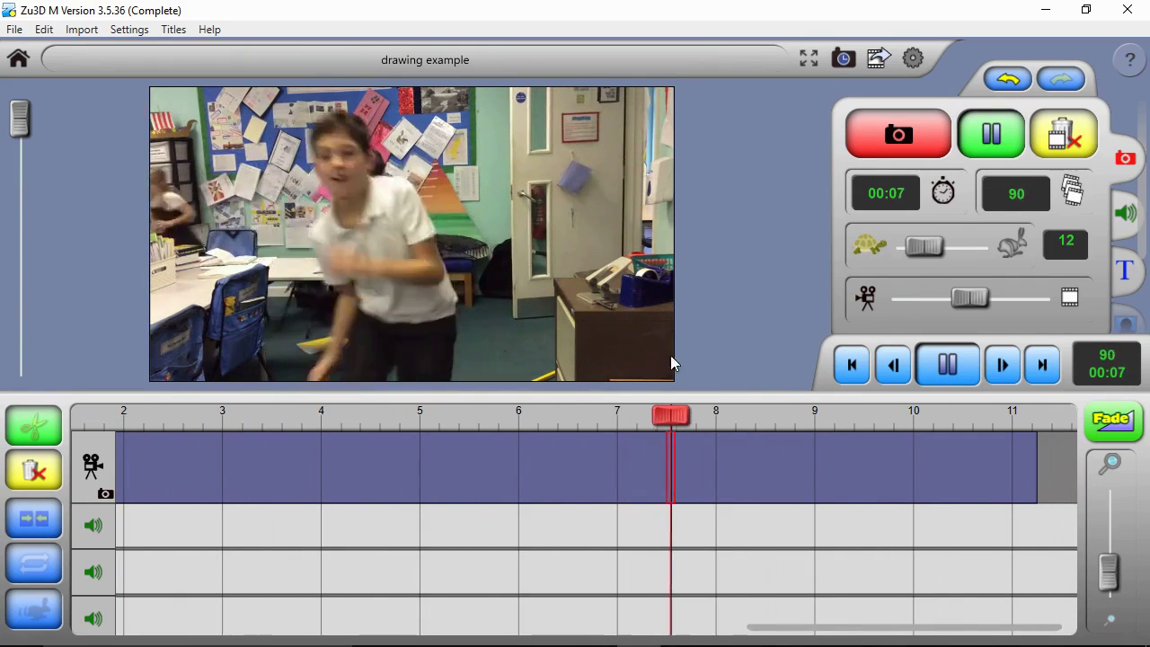
{"action": "key", "text": "space"}
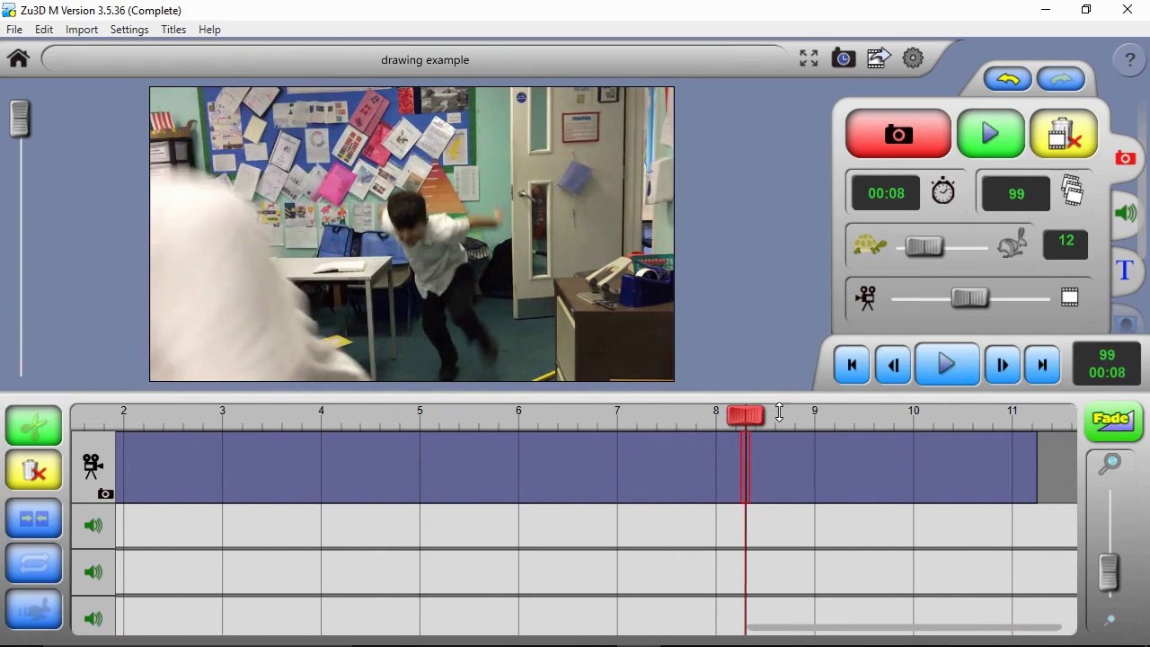
{"action": "left_click_drag", "start_coordinate": [777, 415], "coordinate": [777, 417]}
{"action": "left_click", "coordinate": [852, 389]}
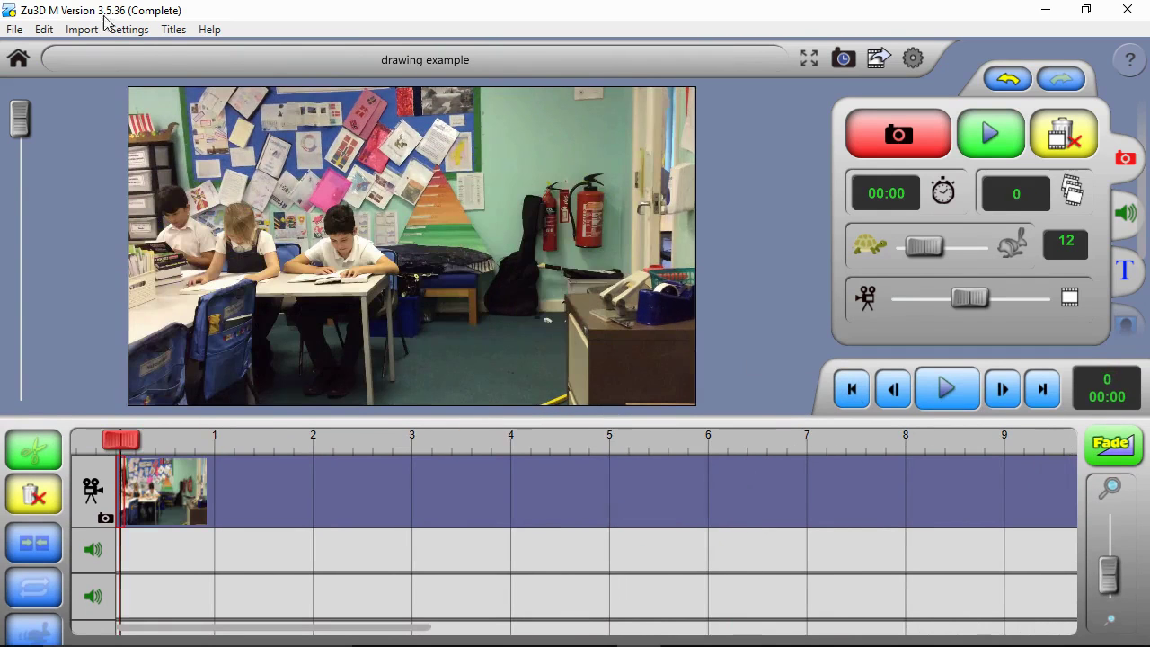
- Add a second video track above the clip and open the drawing tools on its first frame
{"action": "left_click", "coordinate": [75, 32]}
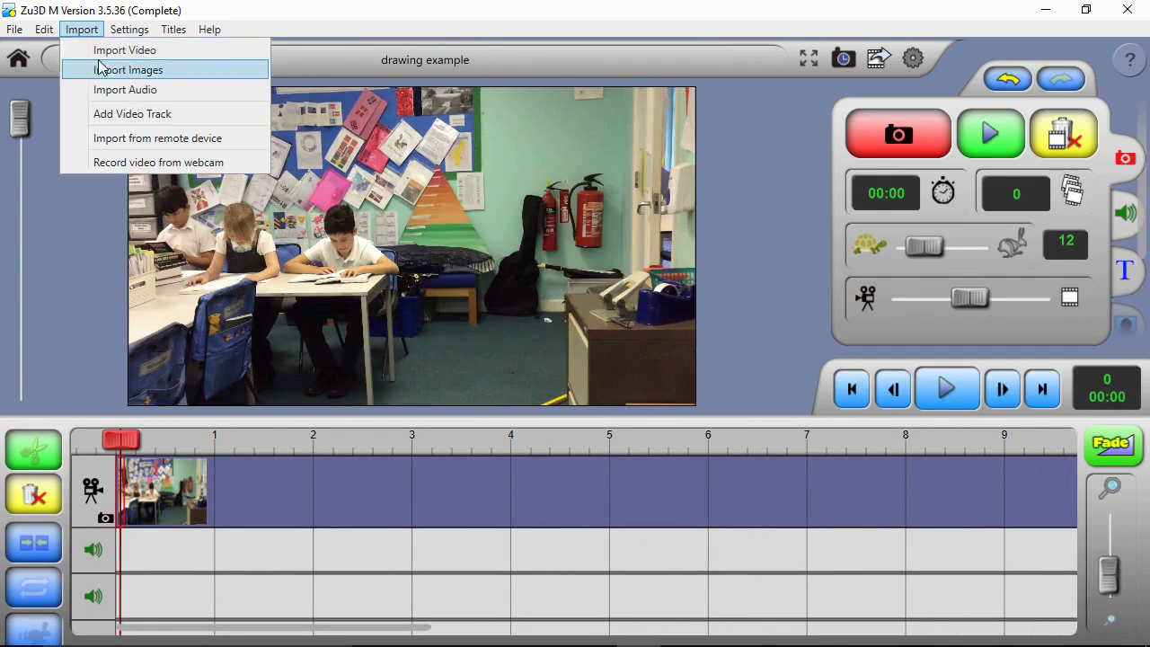
{"action": "left_click", "coordinate": [106, 113]}
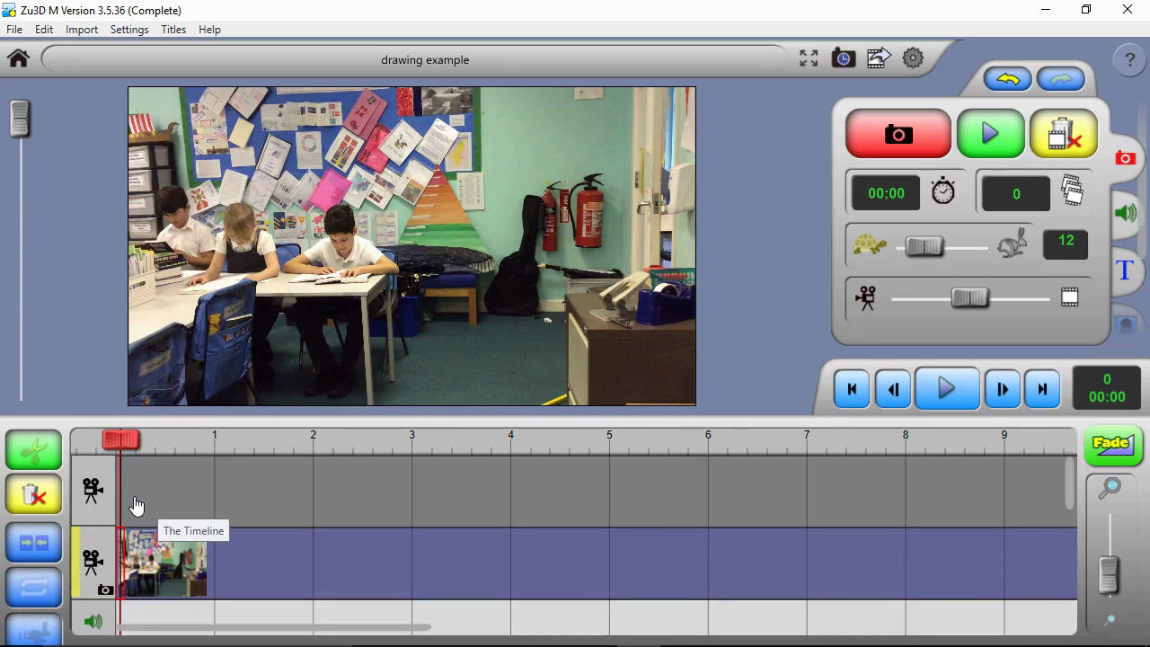
{"action": "left_click", "coordinate": [1125, 329]}
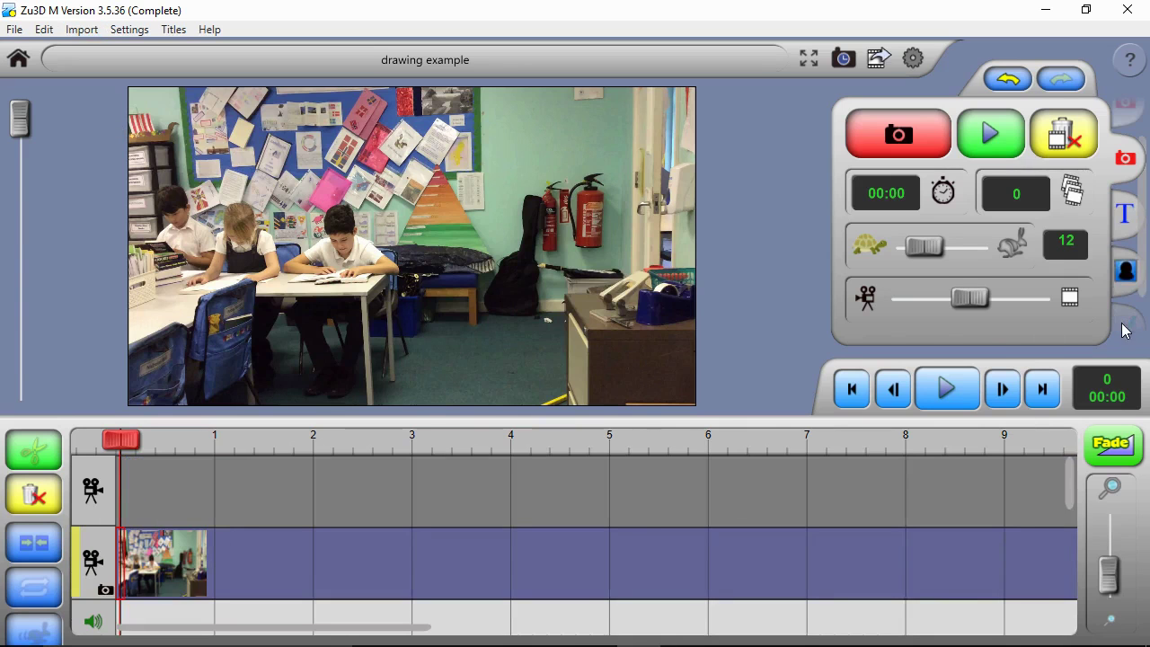
{"action": "left_click", "coordinate": [1129, 330]}
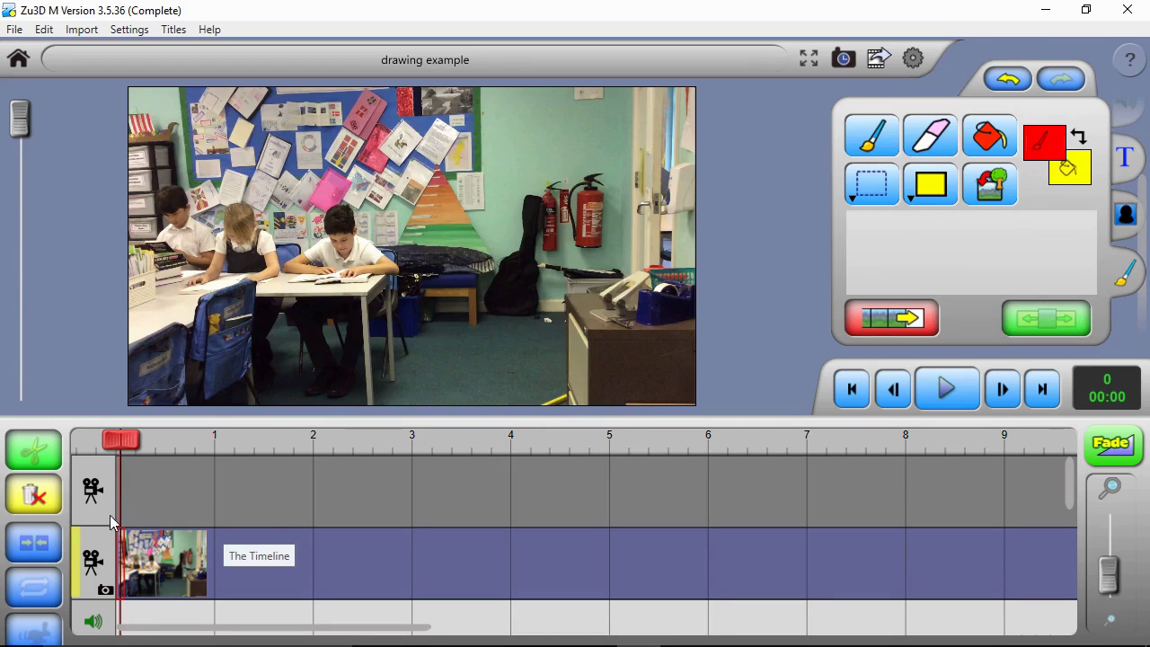
{"action": "left_click", "coordinate": [135, 496]}
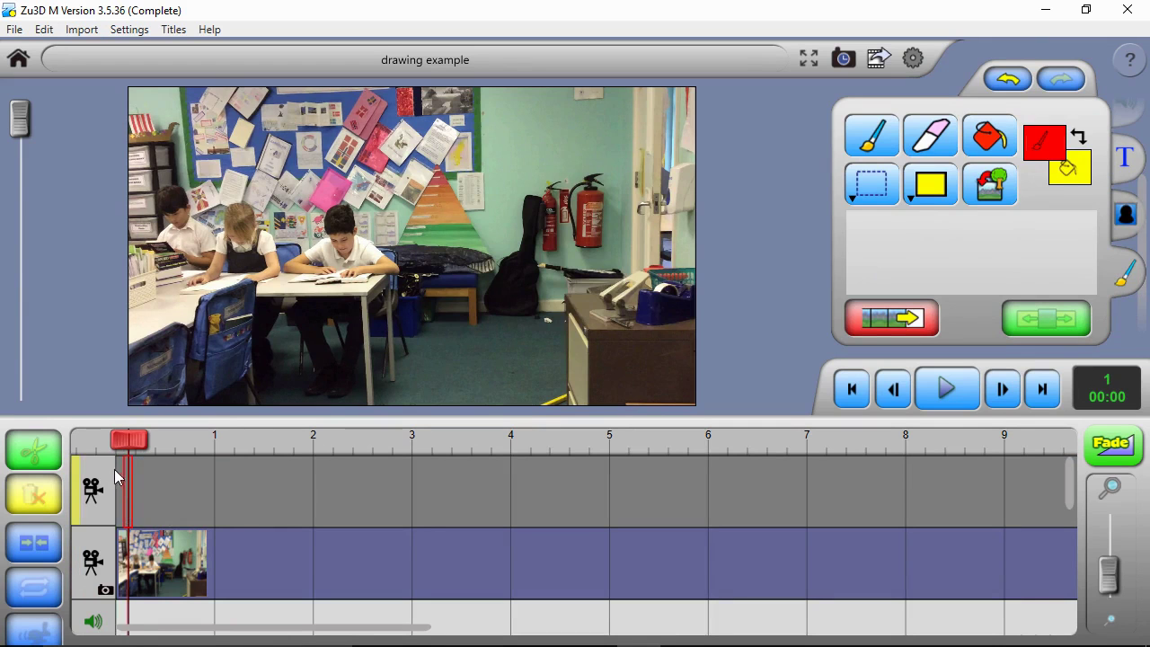
{"action": "left_click", "coordinate": [119, 486]}
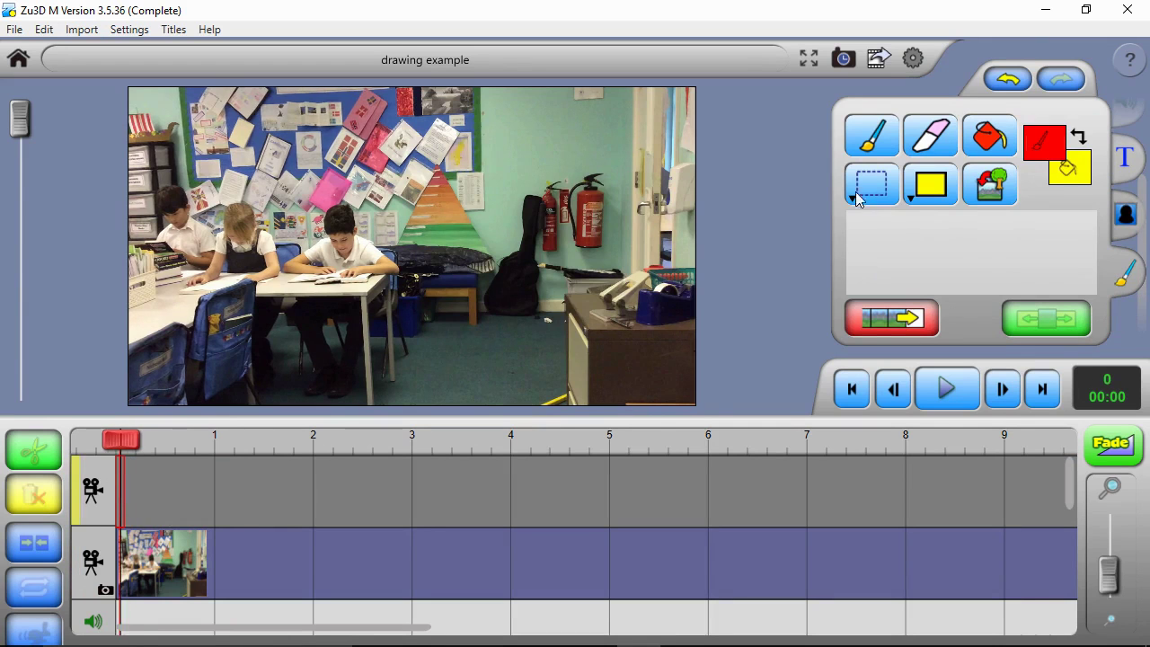
- Try red brush strokes over the picture on the new video track and undo them
{"action": "left_click", "coordinate": [875, 137]}
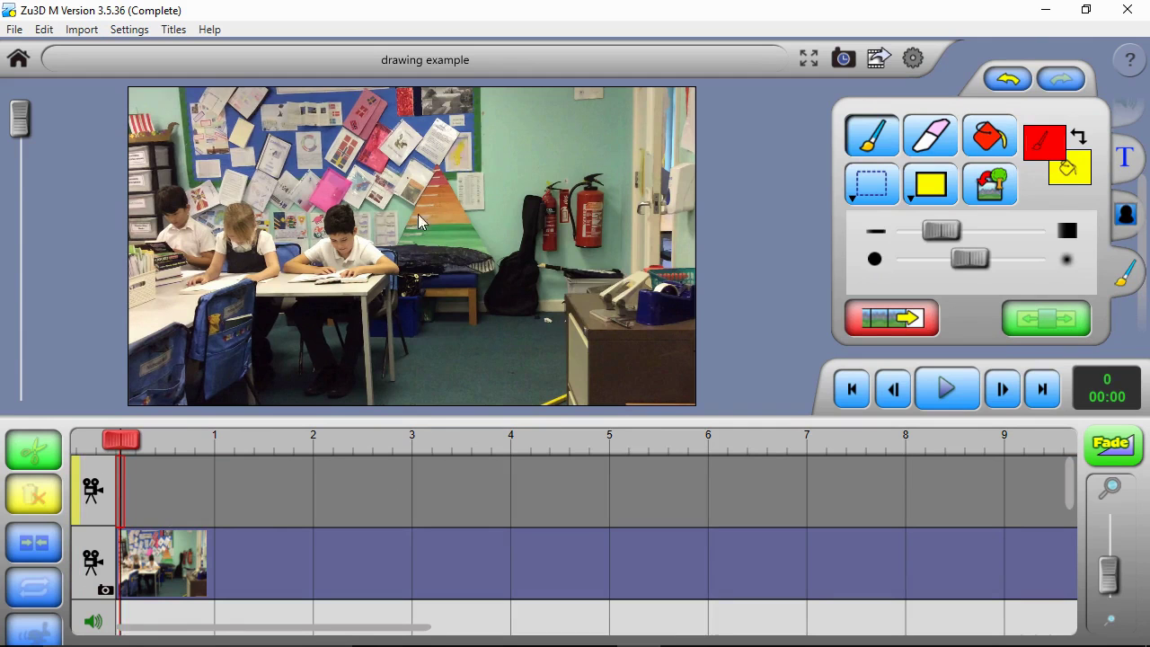
{"action": "left_click", "coordinate": [127, 489]}
{"action": "left_click", "coordinate": [471, 179]}
{"action": "mouse_move", "coordinate": [496, 216]}
{"action": "left_mouse_down"}
{"action": "mouse_move", "coordinate": [386, 241]}
{"action": "mouse_move", "coordinate": [422, 266]}
{"action": "left_mouse_up"}
{"action": "left_click", "coordinate": [1006, 82]}
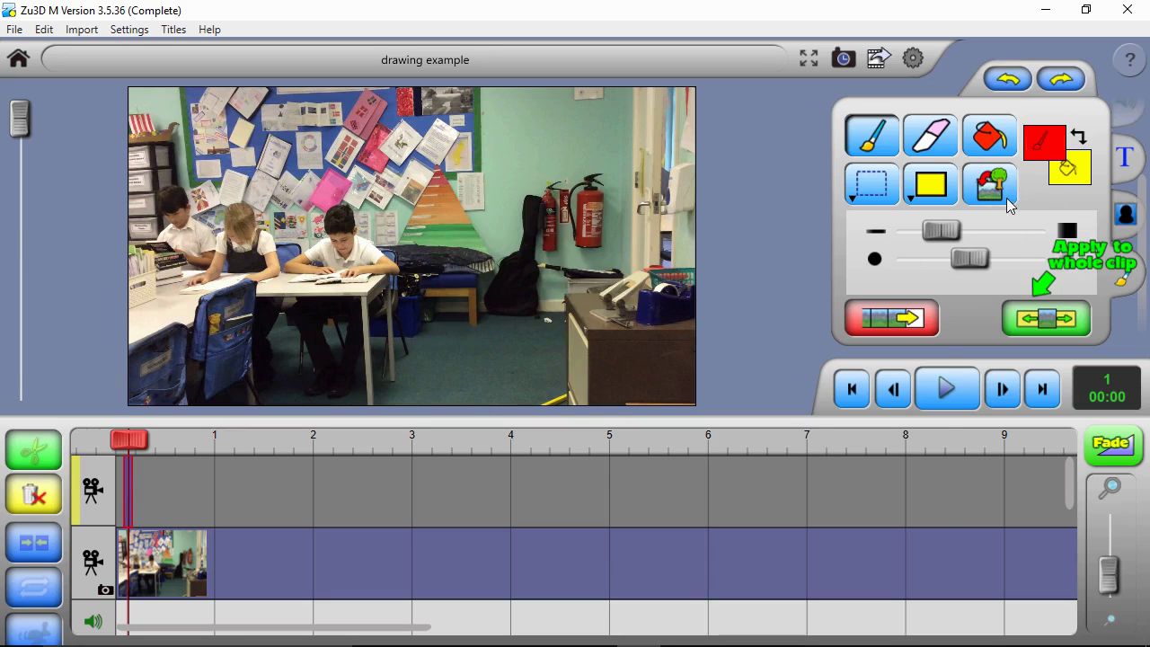
- Import the pumpkin2.png sprite from the Scary folder of Zu3D Sprites onto the new video track
{"action": "left_click", "coordinate": [997, 203]}
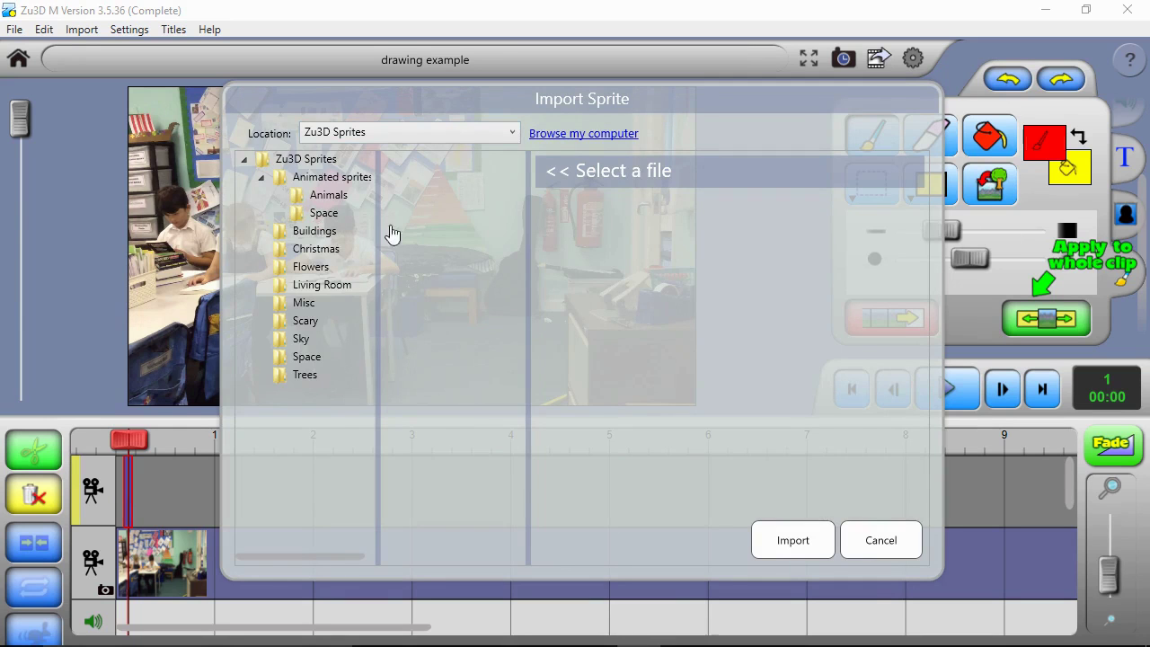
{"action": "left_click", "coordinate": [305, 322]}
{"action": "scroll", "coordinate": [495, 267], "scroll_direction": "down", "scroll_amount": 3}
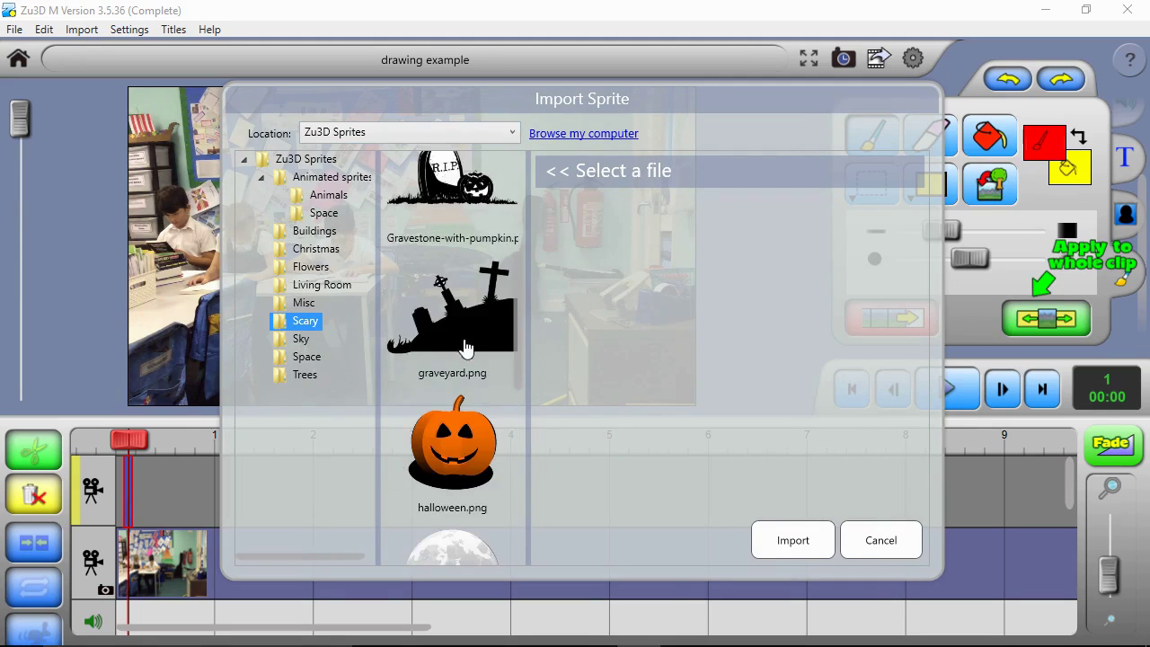
{"action": "left_click", "coordinate": [450, 135]}
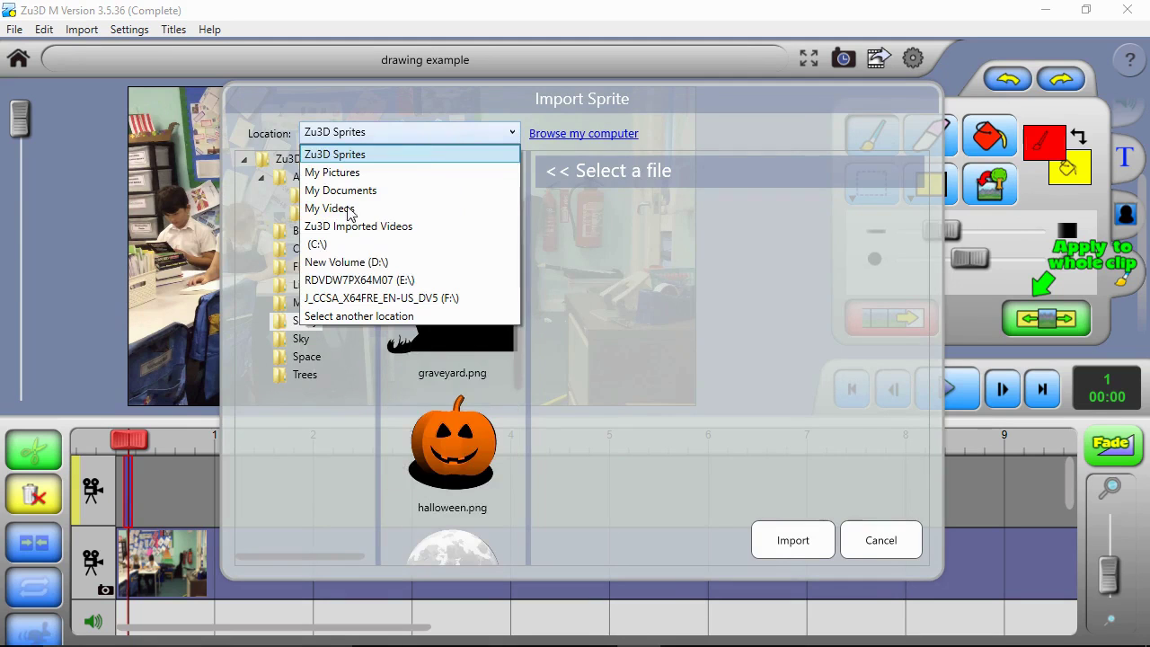
{"action": "left_click", "coordinate": [620, 139]}
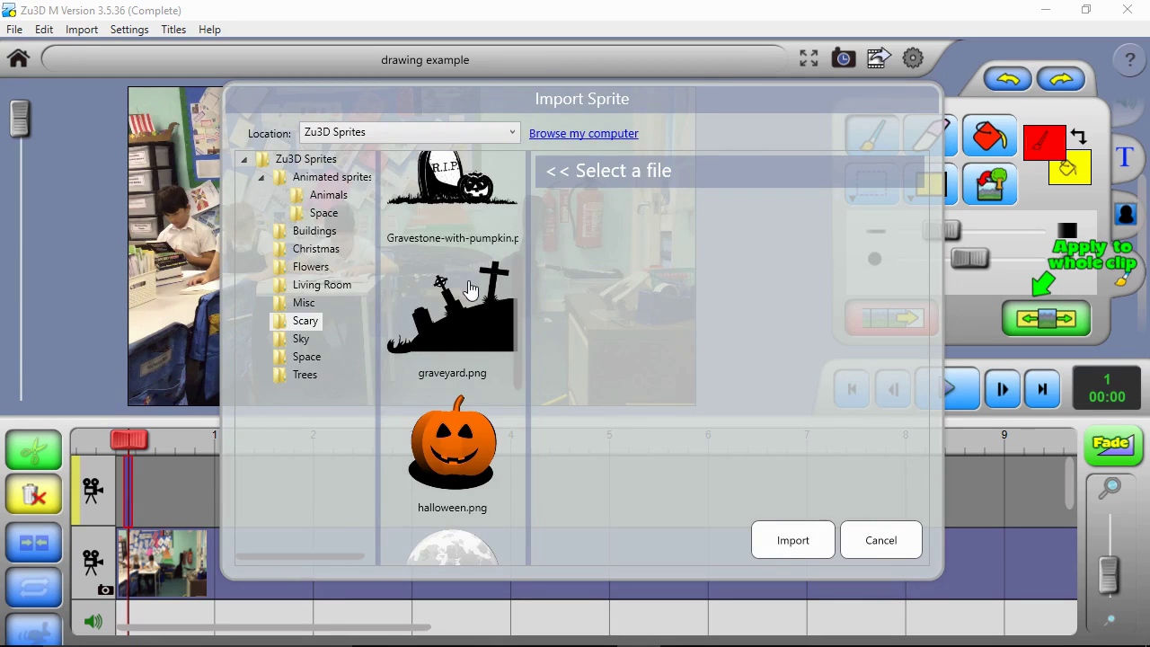
{"action": "scroll", "coordinate": [467, 296], "scroll_direction": "down", "scroll_amount": 3}
{"action": "scroll", "coordinate": [465, 306], "scroll_direction": "down", "scroll_amount": 1}
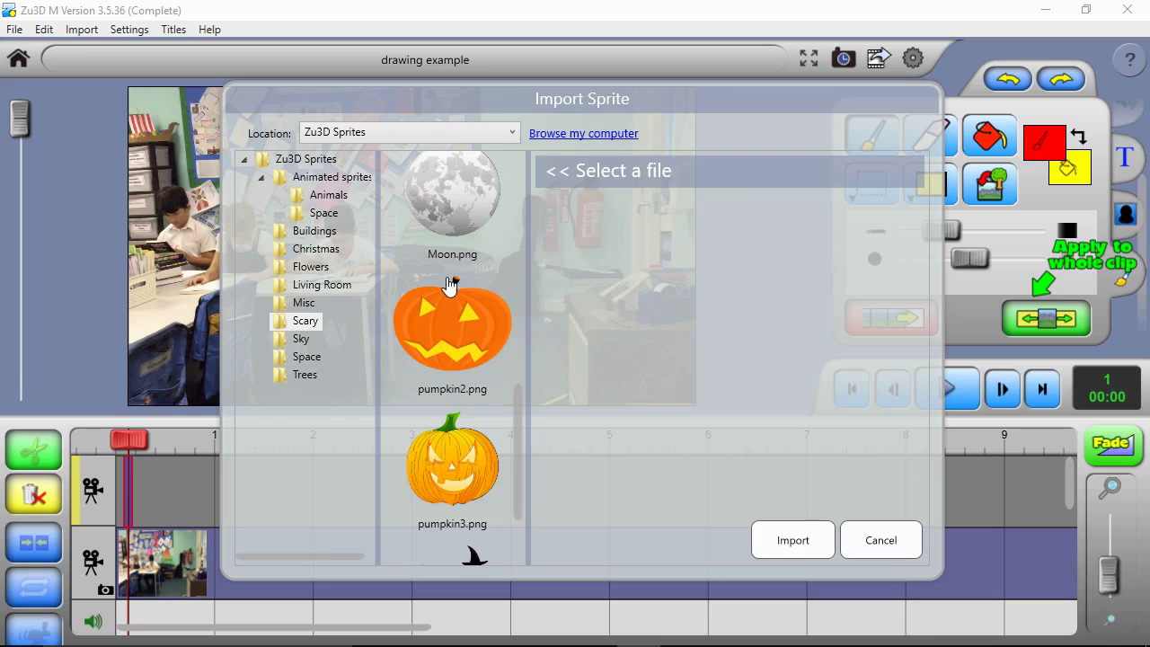
{"action": "left_click", "coordinate": [445, 355]}
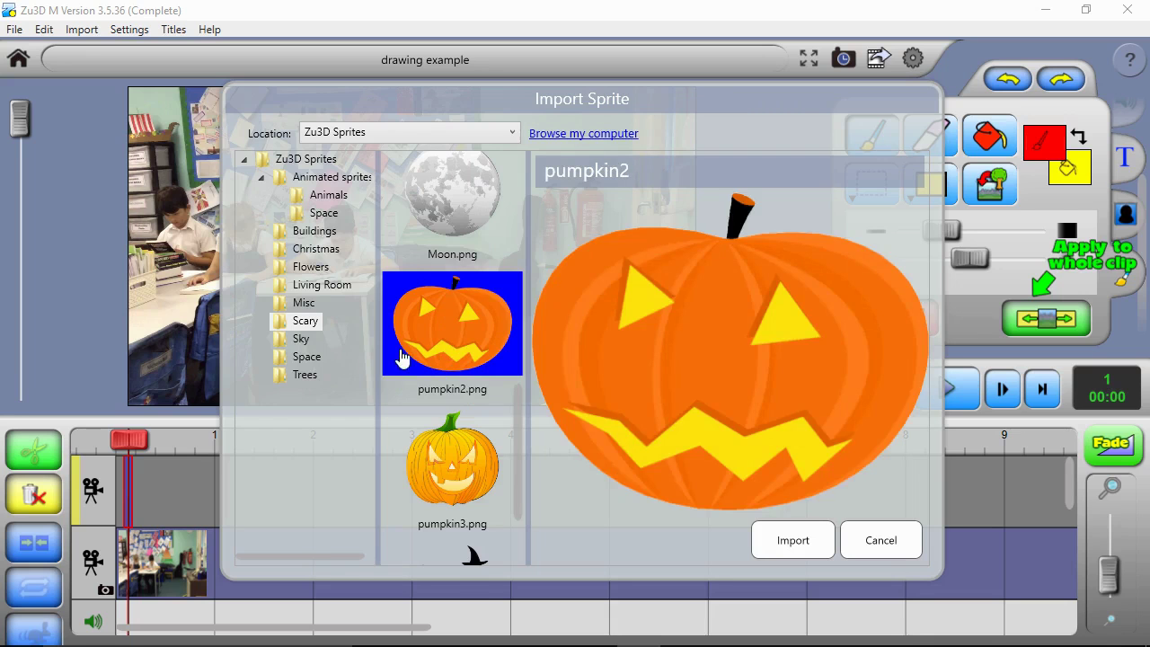
{"action": "left_click", "coordinate": [791, 543]}
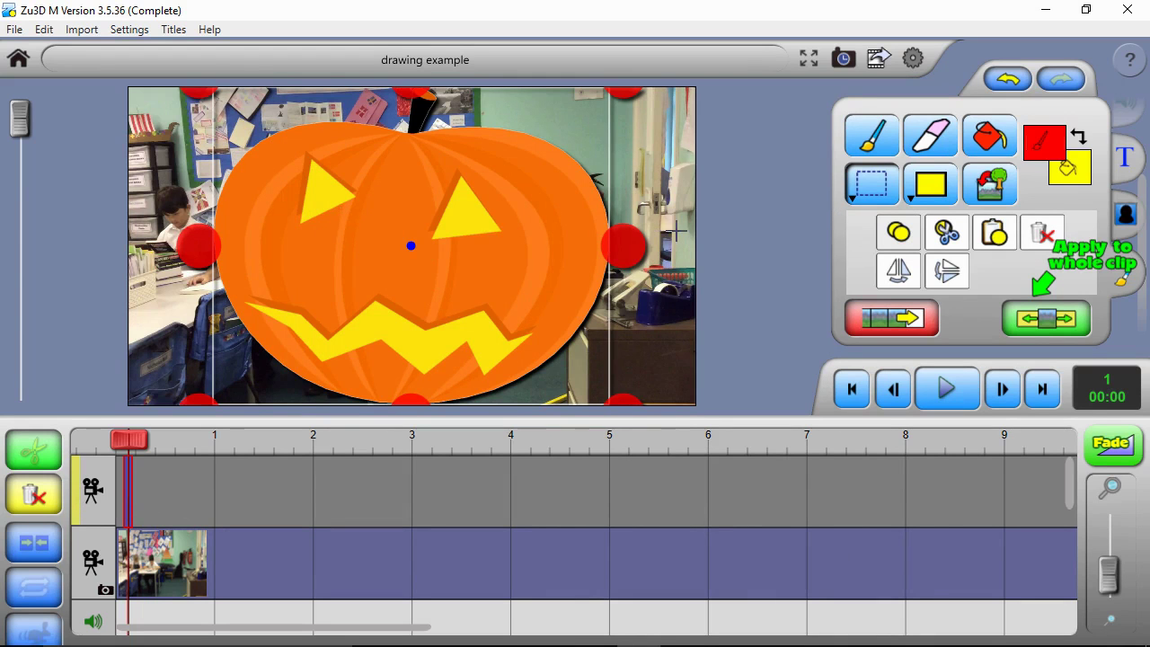
- Move the pumpkin sprite lower in the picture and make it slightly narrower
{"action": "left_click_drag", "start_coordinate": [329, 228], "coordinate": [260, 209]}
{"action": "left_click_drag", "start_coordinate": [390, 246], "coordinate": [341, 249]}
{"action": "mouse_move", "coordinate": [421, 132]}
{"action": "left_mouse_down"}
{"action": "mouse_move", "coordinate": [413, 121]}
{"action": "mouse_move", "coordinate": [414, 159]}
{"action": "mouse_move", "coordinate": [414, 115]}
{"action": "mouse_move", "coordinate": [415, 136]}
{"action": "left_mouse_up"}
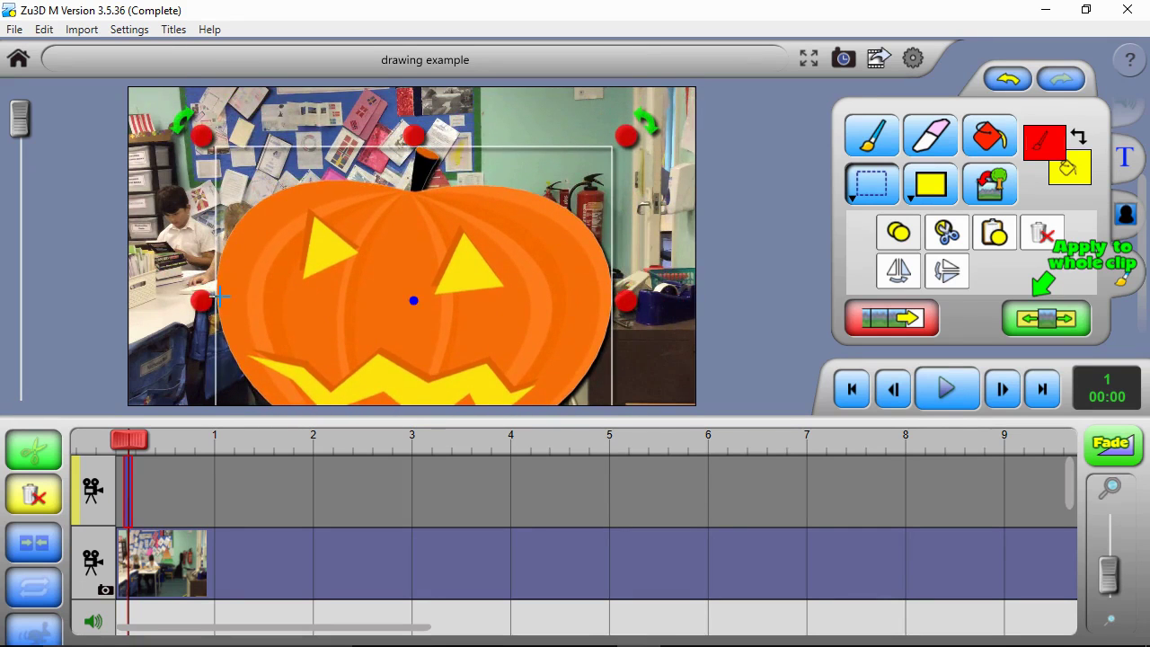
{"action": "left_click_drag", "start_coordinate": [202, 301], "coordinate": [219, 301]}
{"action": "left_click_drag", "start_coordinate": [348, 276], "coordinate": [334, 260]}
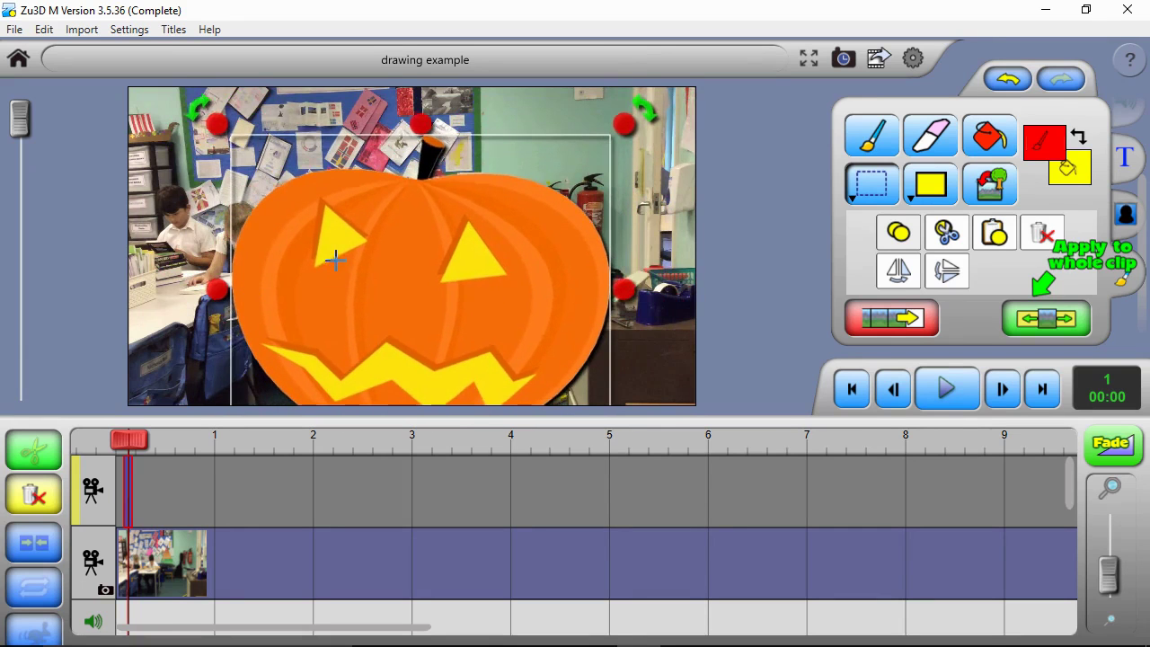
{"action": "mouse_move", "coordinate": [419, 126]}
{"action": "left_mouse_down"}
{"action": "mouse_move", "coordinate": [419, 231]}
{"action": "mouse_move", "coordinate": [419, 122]}
{"action": "left_mouse_up"}
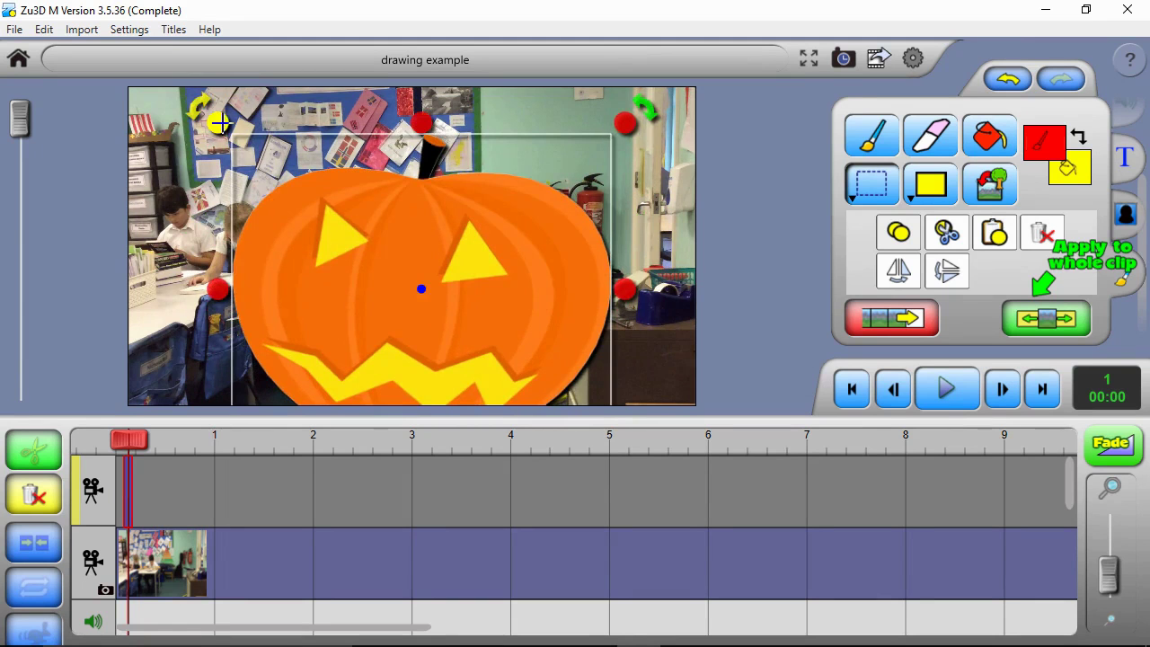
- Shrink the pumpkin sprite and place it beside the doorway, partly beyond the picture's right edge
{"action": "left_click_drag", "start_coordinate": [219, 123], "coordinate": [435, 191]}
{"action": "left_click_drag", "start_coordinate": [506, 257], "coordinate": [676, 251]}
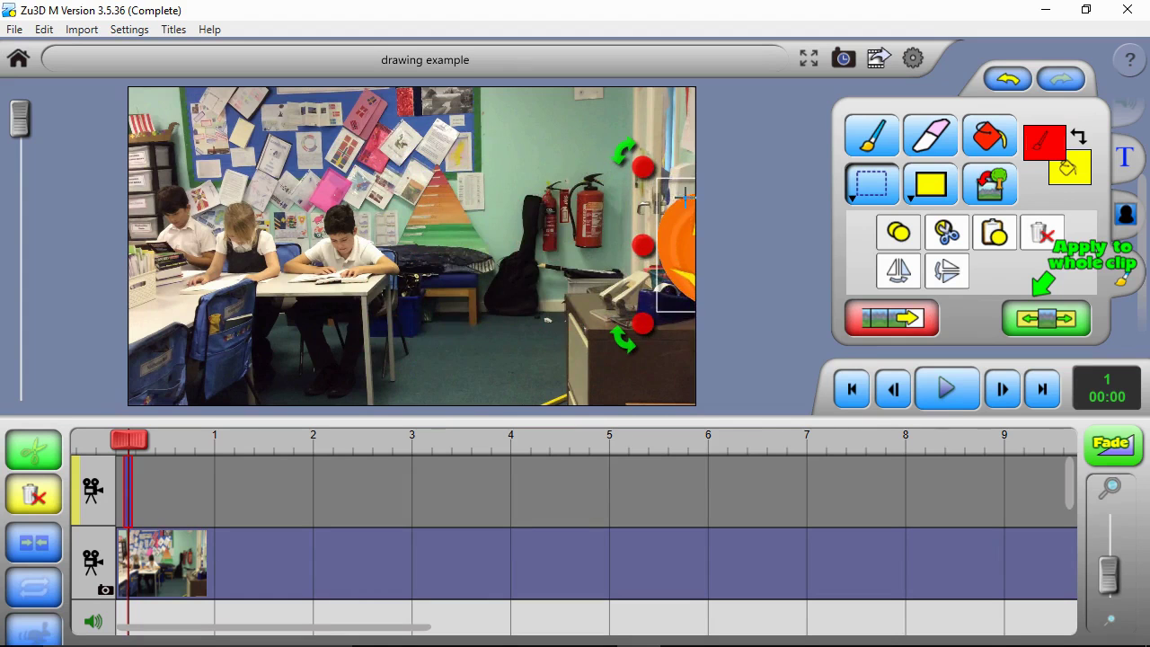
{"action": "left_click_drag", "start_coordinate": [677, 245], "coordinate": [677, 233]}
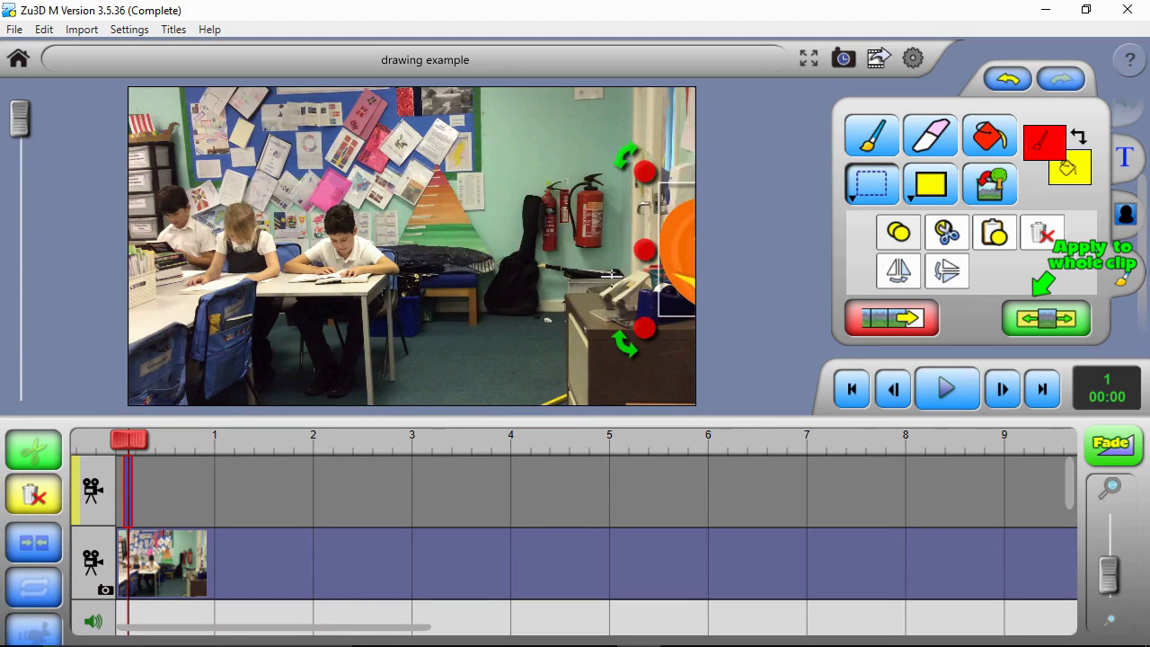
- Move the pumpkin sprite slightly lower at the picture's right edge and add frames of it up to frame 4
{"action": "left_click_drag", "start_coordinate": [673, 252], "coordinate": [648, 295]}
{"action": "left_click_drag", "start_coordinate": [667, 293], "coordinate": [672, 285]}
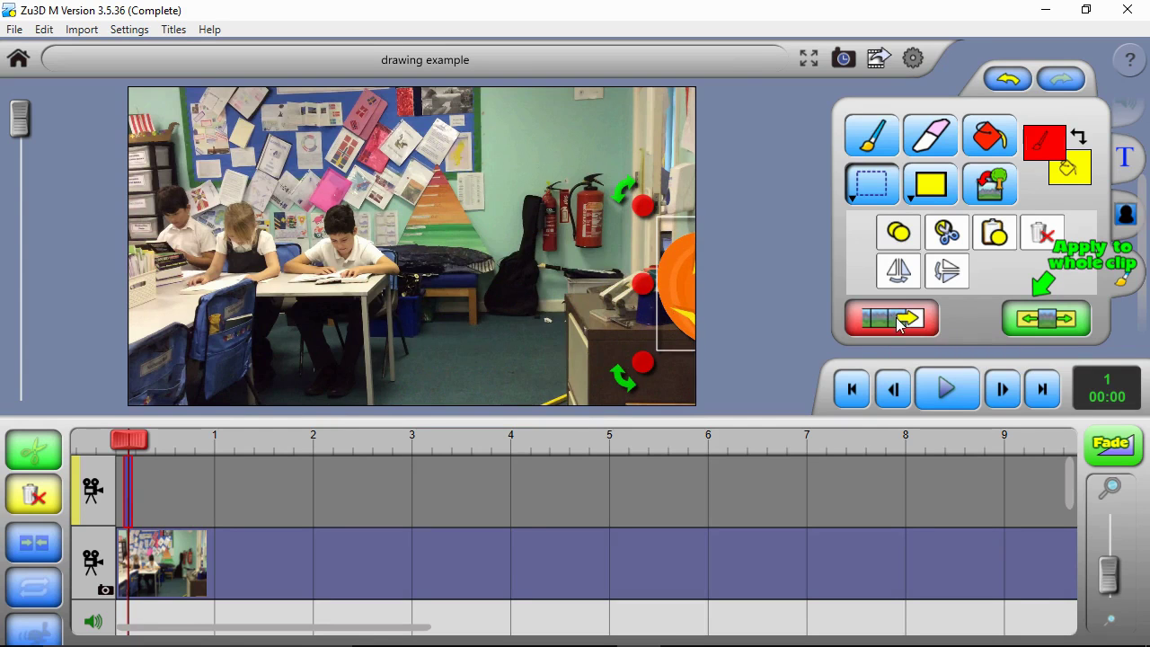
{"action": "left_click", "coordinate": [880, 329]}
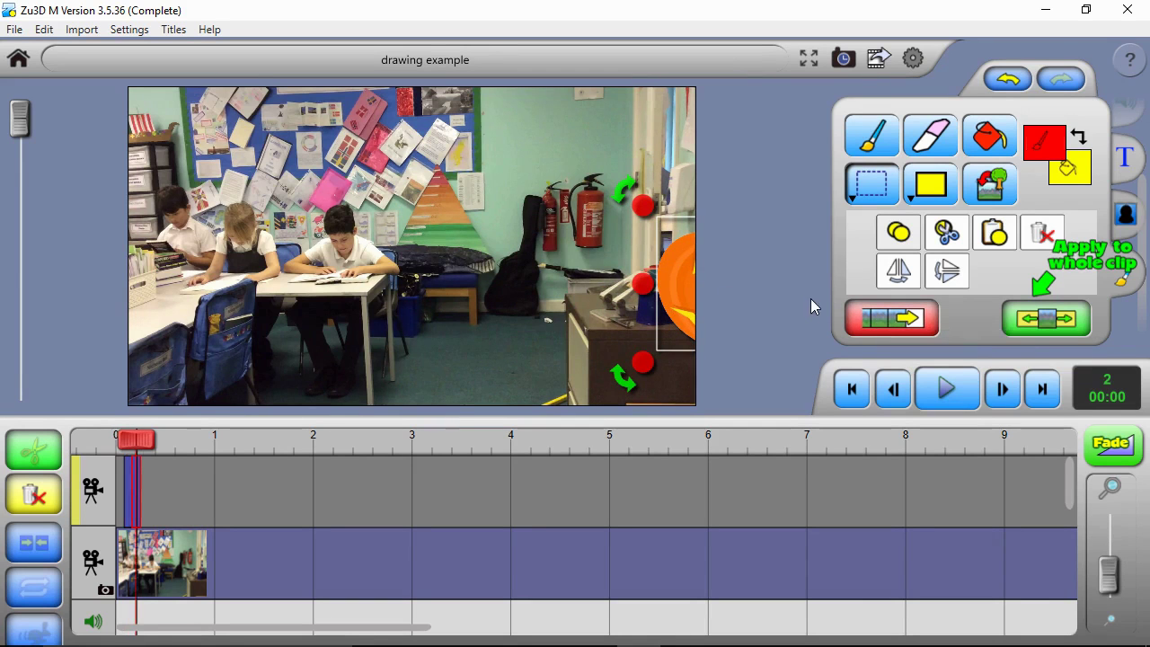
{"action": "left_click", "coordinate": [890, 319]}
{"action": "left_click", "coordinate": [886, 319]}
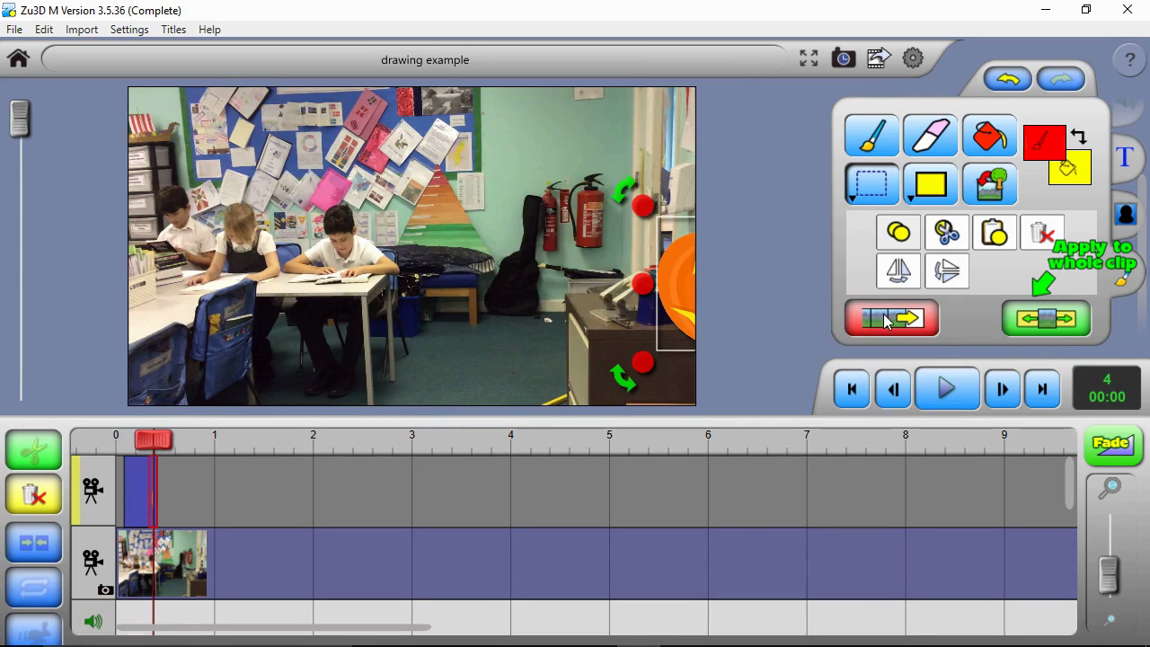
- Shift the pumpkin slightly further left into the picture and add frames up to frame 7
{"action": "left_click_drag", "start_coordinate": [1108, 580], "coordinate": [1114, 506]}
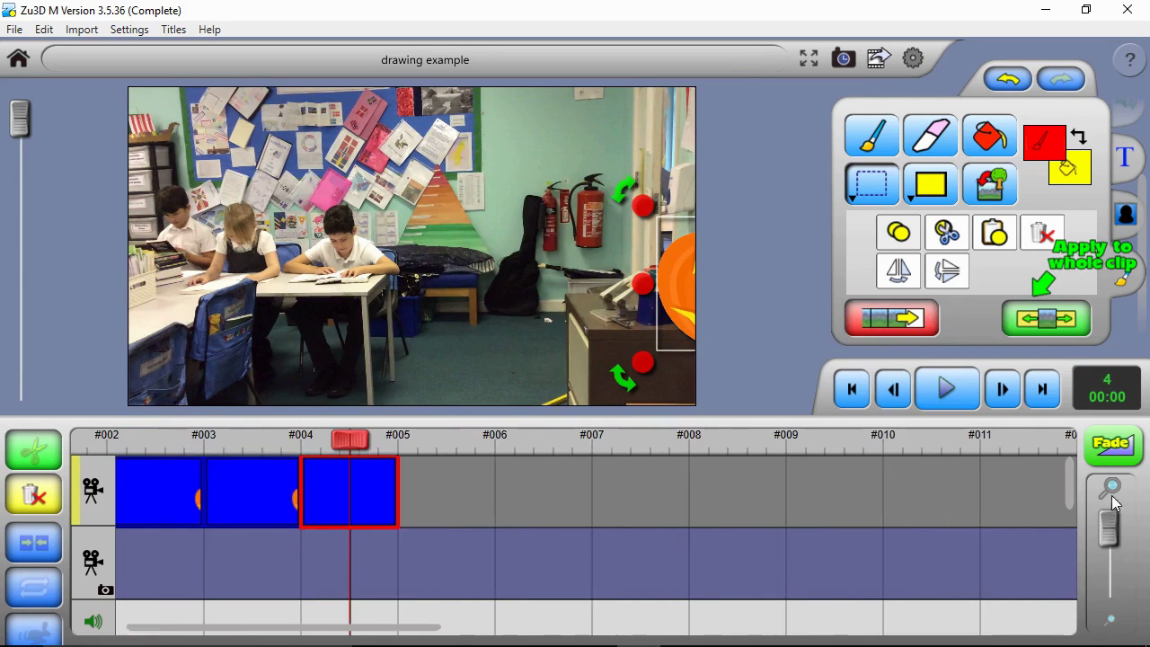
{"action": "left_click", "coordinate": [905, 316]}
{"action": "mouse_move", "coordinate": [690, 274]}
{"action": "left_mouse_down"}
{"action": "mouse_move", "coordinate": [685, 263]}
{"action": "mouse_move", "coordinate": [674, 270]}
{"action": "left_mouse_up"}
{"action": "left_click", "coordinate": [876, 318]}
{"action": "left_click", "coordinate": [879, 323]}
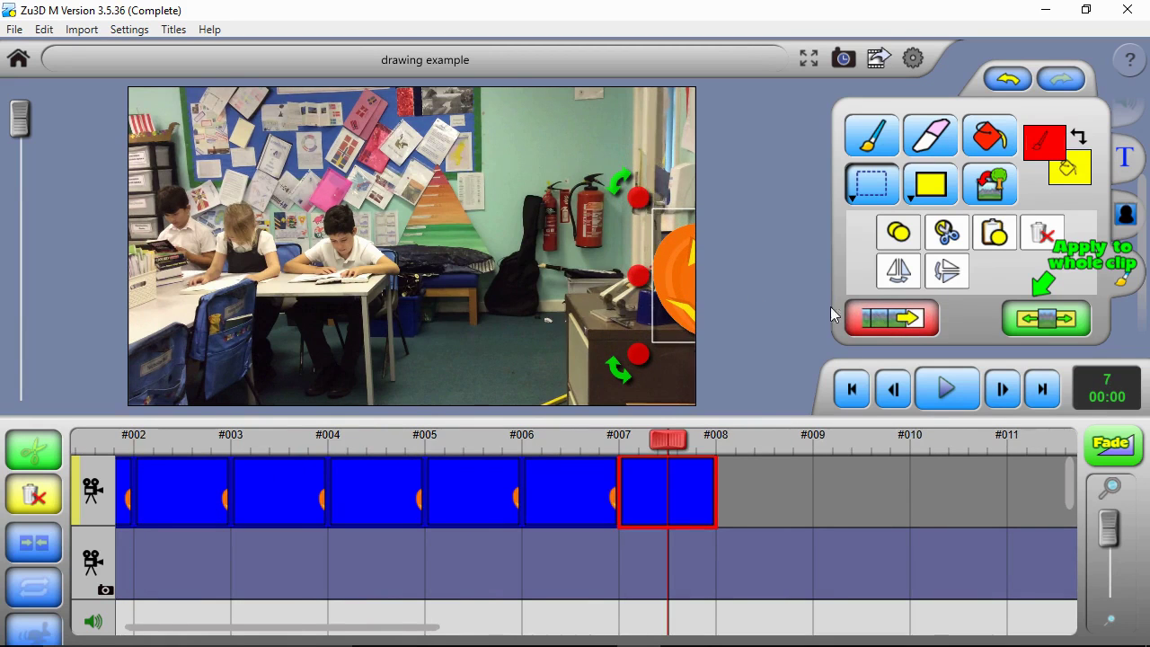
- Tilt the pumpkin slightly counterclockwise, then add frames 8 to 11 while inching it left between frames
{"action": "left_click_drag", "start_coordinate": [611, 184], "coordinate": [616, 185]}
{"action": "left_click", "coordinate": [860, 310]}
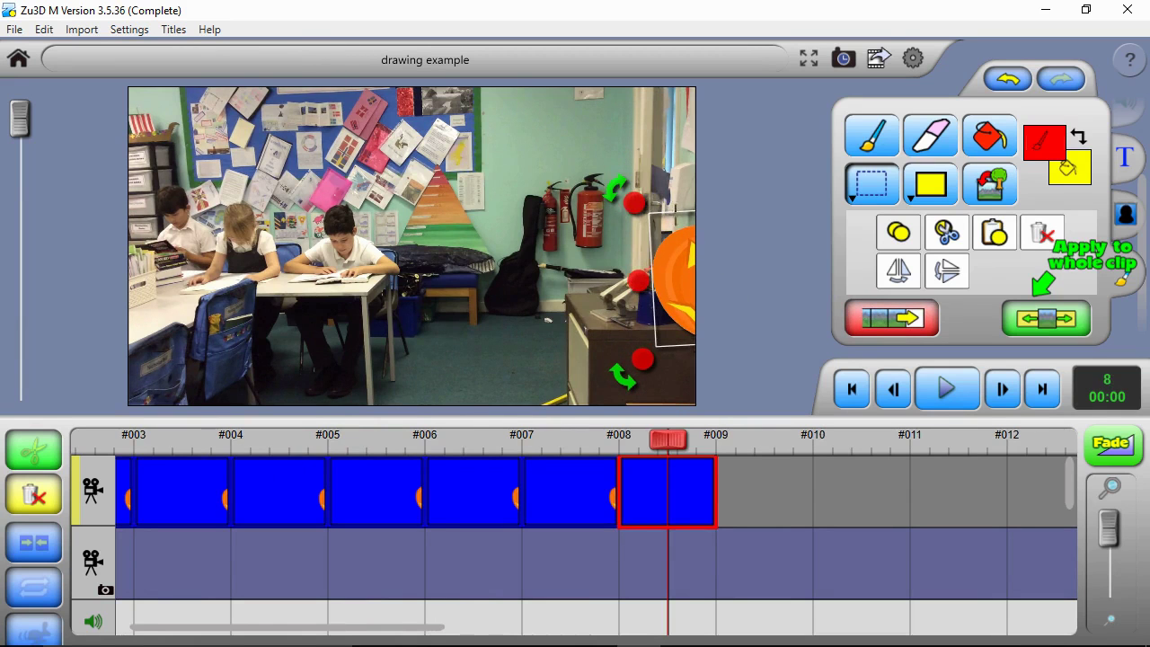
{"action": "left_click_drag", "start_coordinate": [668, 310], "coordinate": [665, 311]}
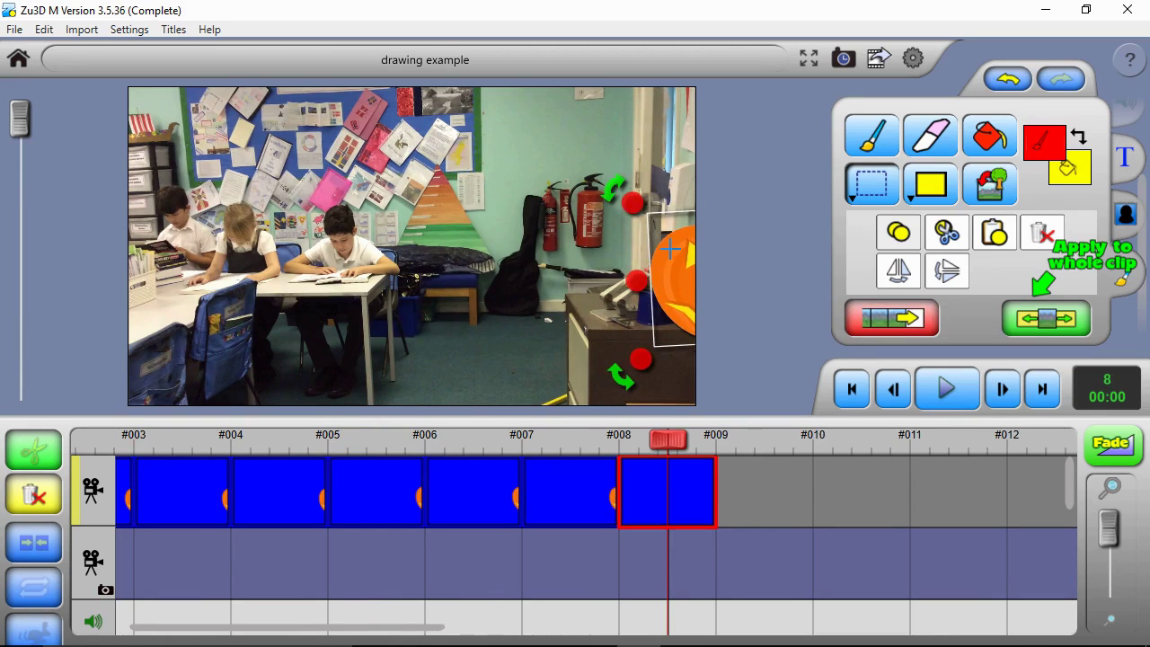
{"action": "left_click", "coordinate": [899, 312]}
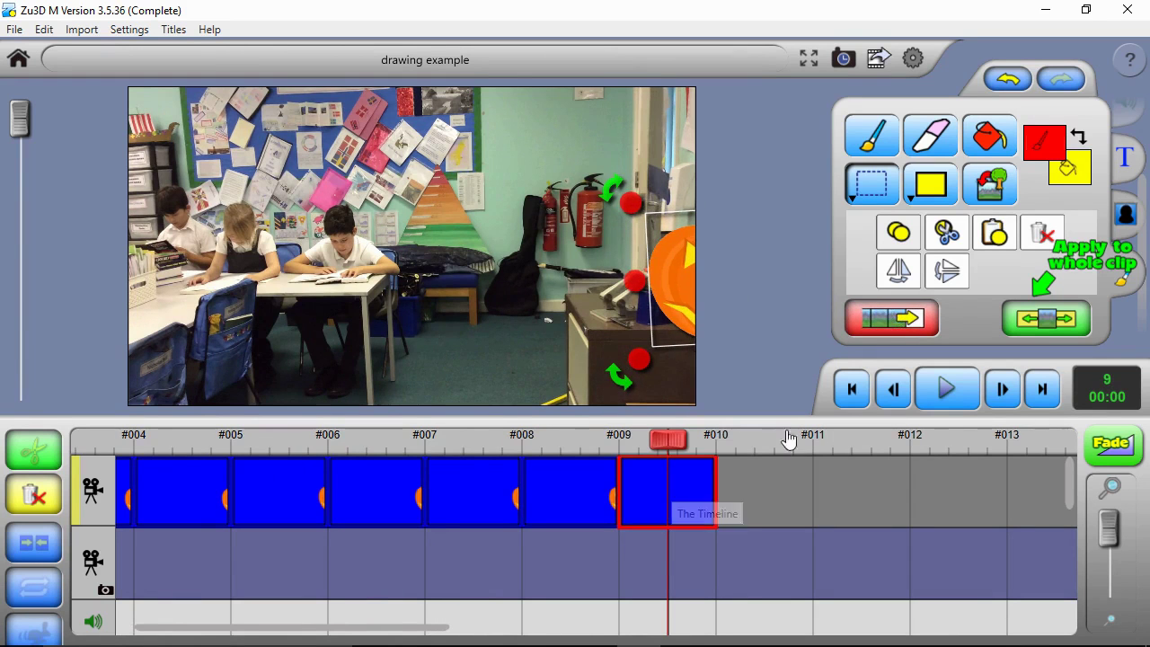
{"action": "left_click", "coordinate": [864, 318]}
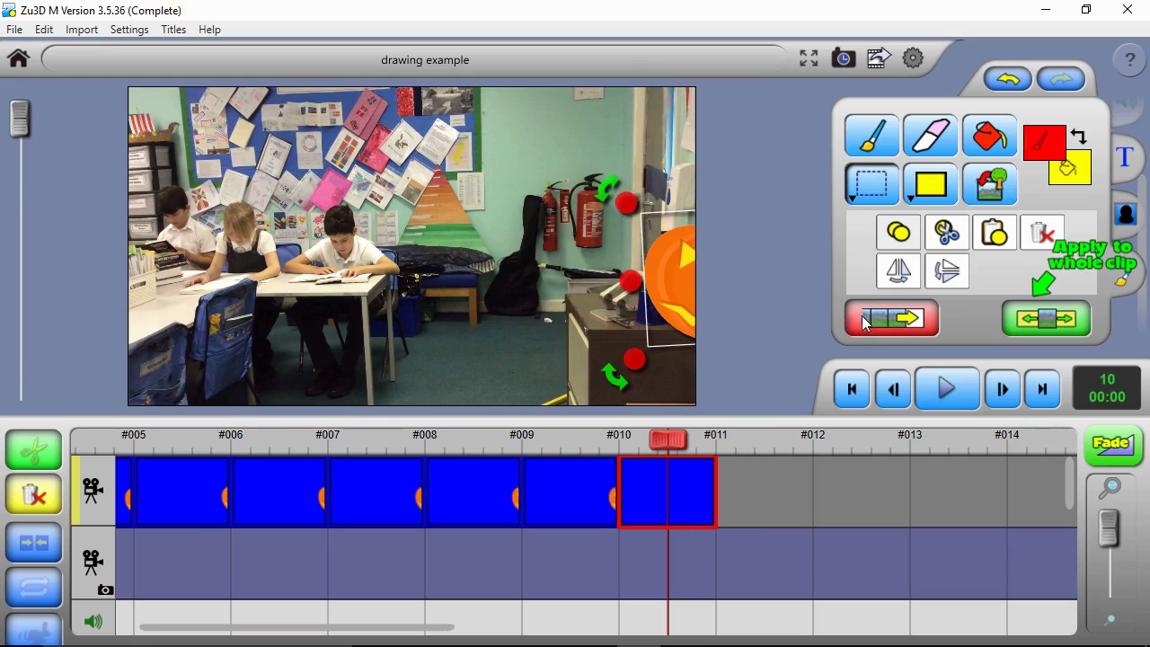
{"action": "left_click", "coordinate": [873, 323]}
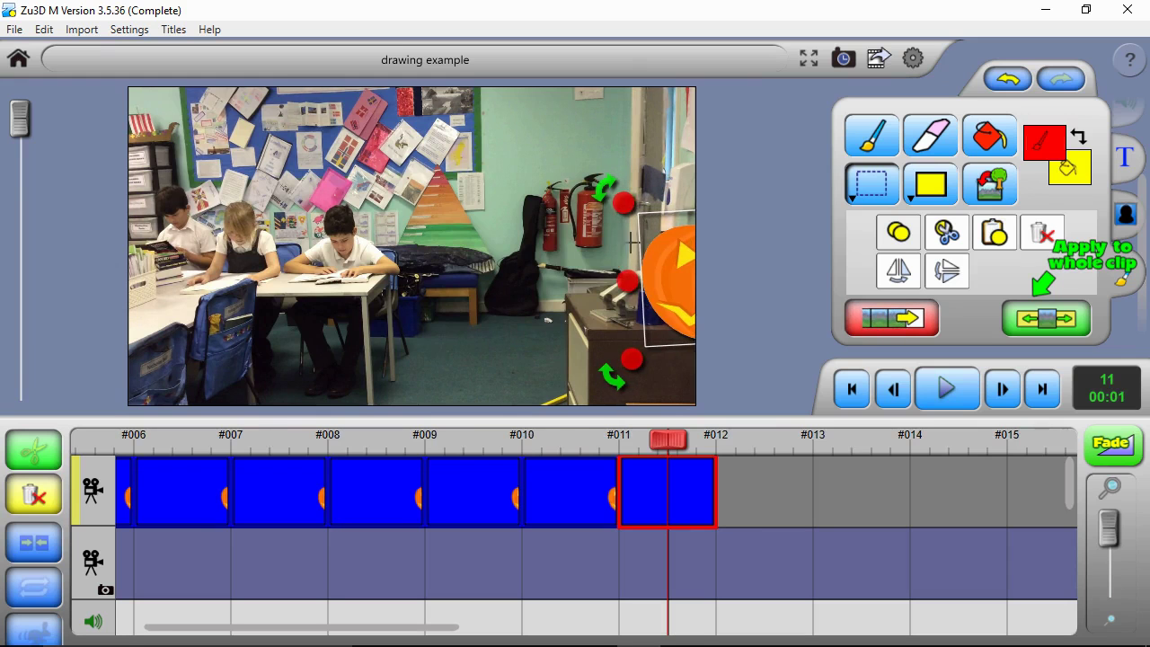
- Straighten the pumpkin, slide it left, and tilt it counterclockwise again while adding frames 12 to 14
{"action": "left_click_drag", "start_coordinate": [600, 189], "coordinate": [606, 179]}
{"action": "left_click", "coordinate": [870, 318]}
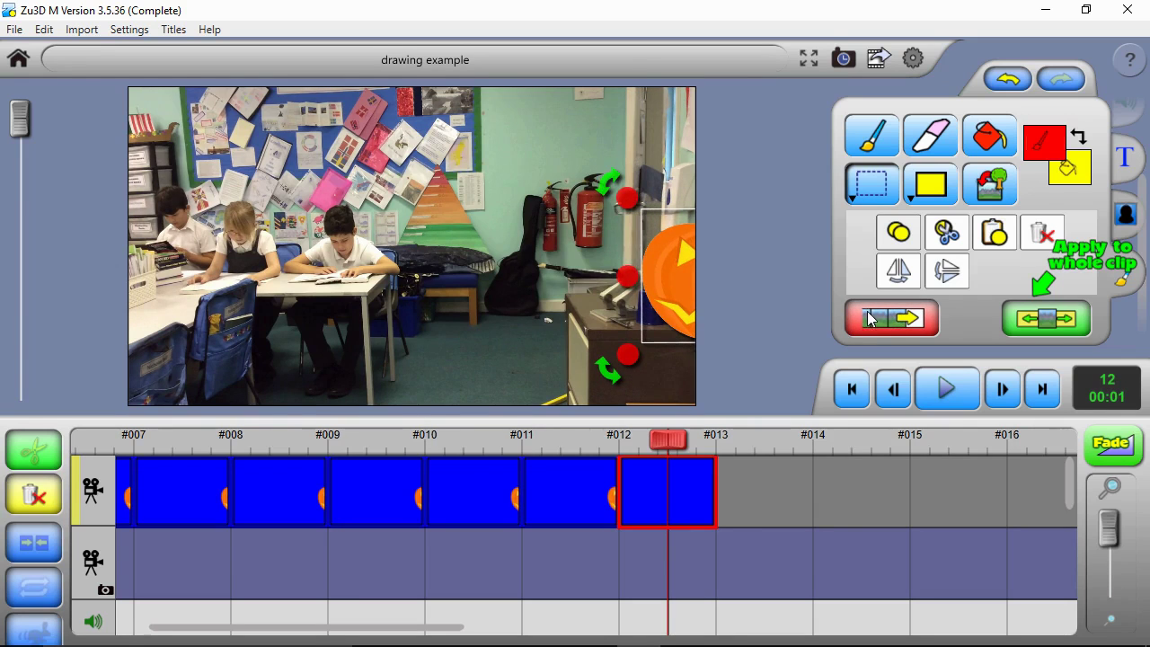
{"action": "left_click_drag", "start_coordinate": [659, 290], "coordinate": [650, 290]}
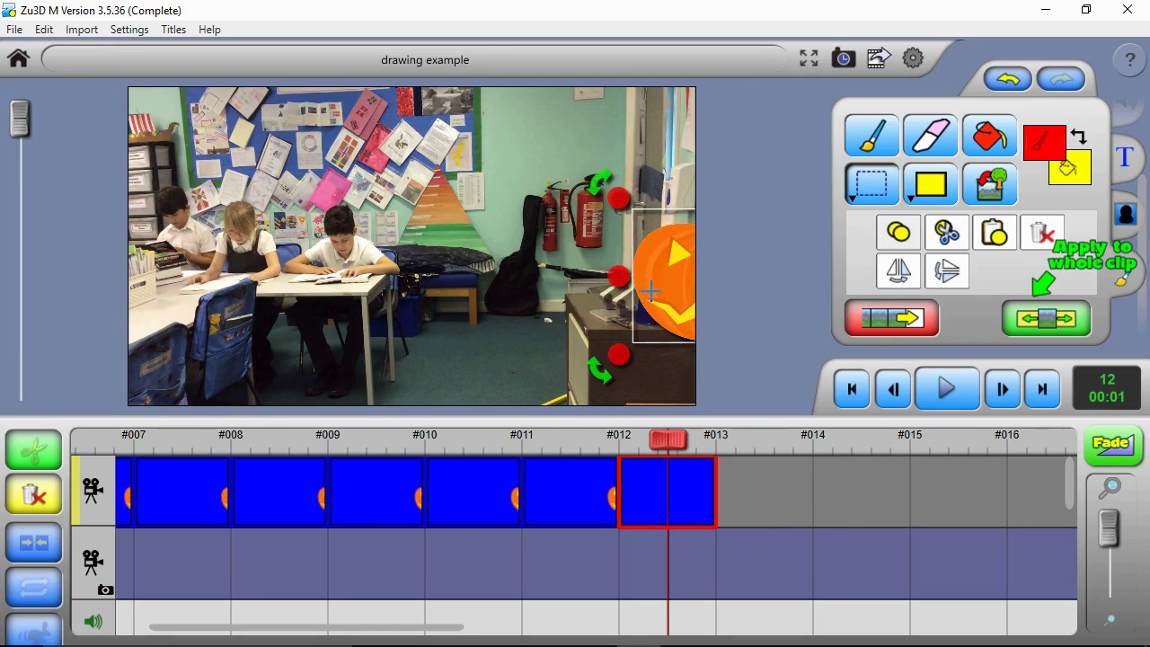
{"action": "left_click", "coordinate": [876, 319]}
{"action": "left_click_drag", "start_coordinate": [616, 209], "coordinate": [607, 206]}
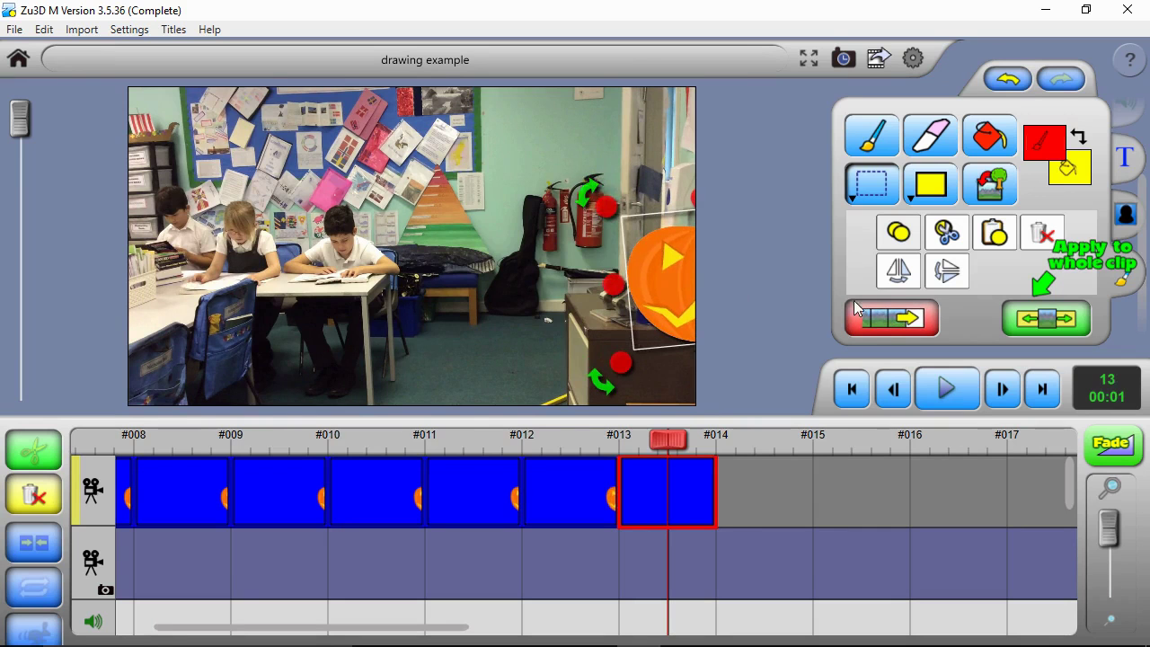
{"action": "left_click", "coordinate": [870, 321]}
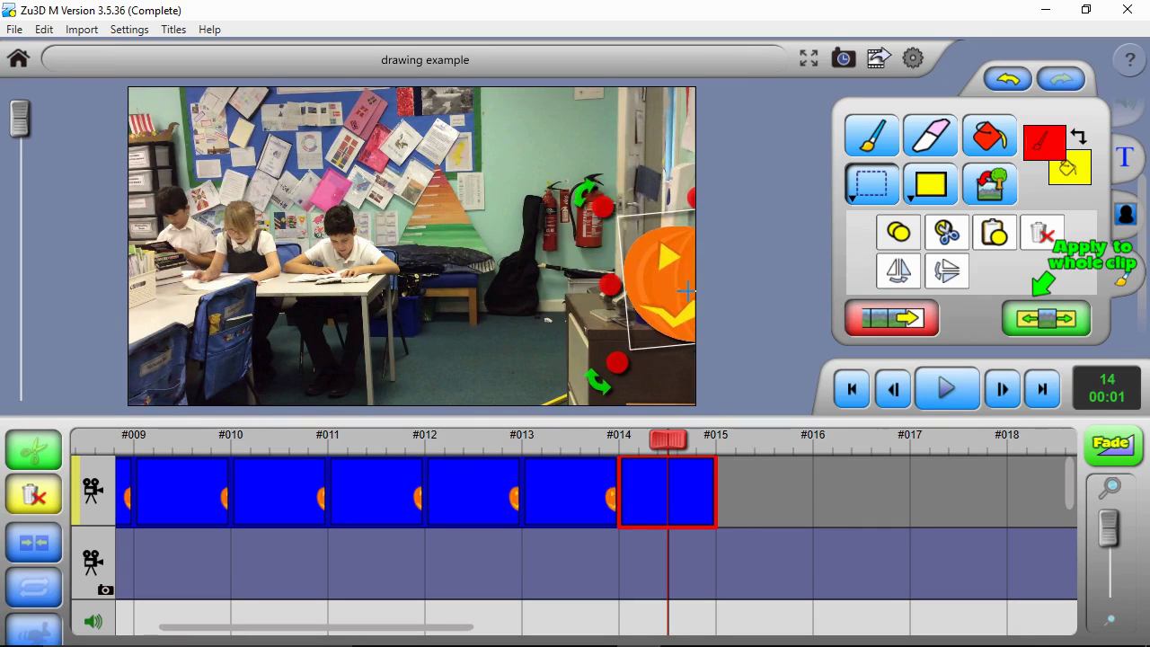
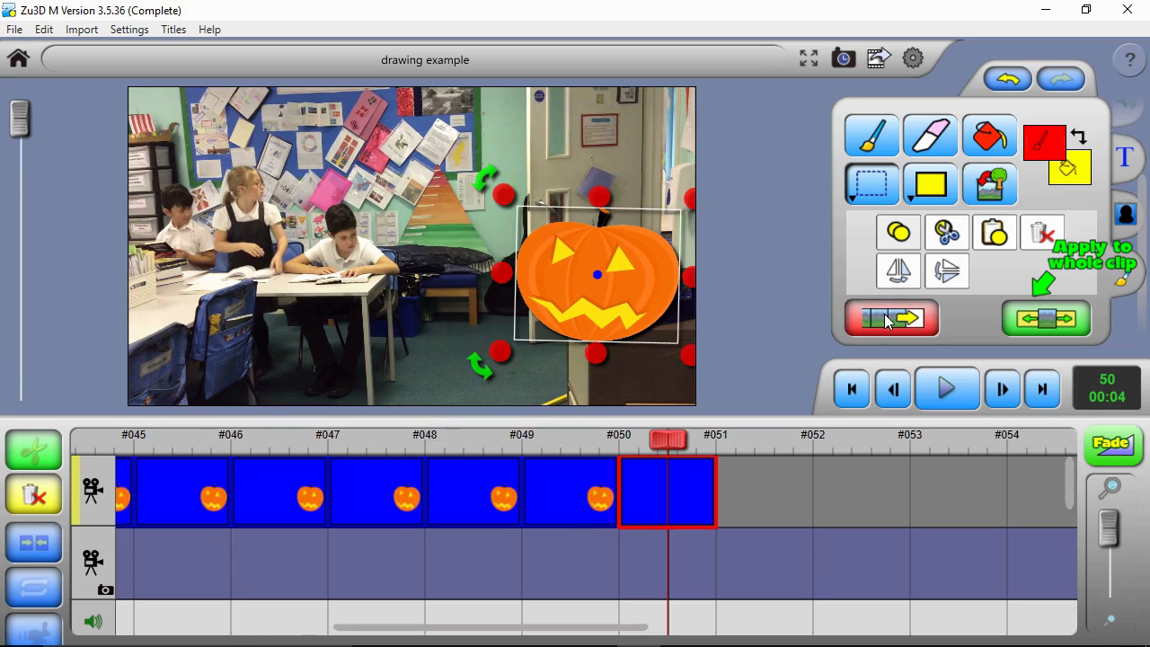
- Add frames with the pumpkin held almost still in front of the doorway, from frame 50 up to frame 67
{"action": "left_click", "coordinate": [885, 322]}
{"action": "left_click", "coordinate": [886, 321]}
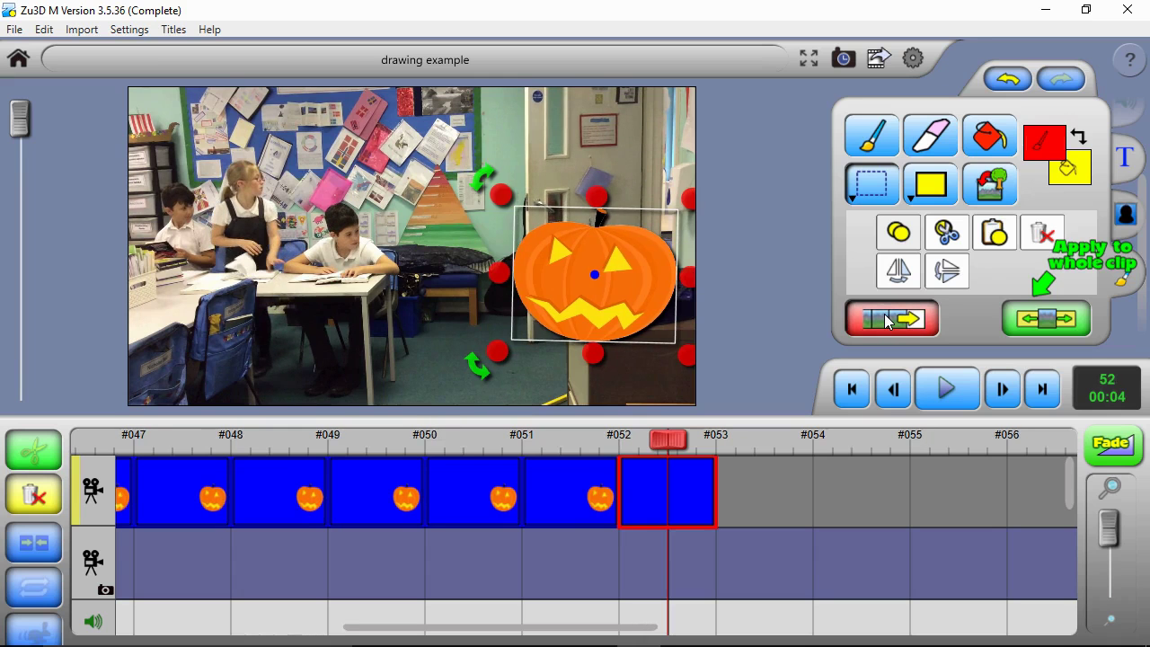
{"action": "left_click", "coordinate": [885, 321]}
{"action": "left_click", "coordinate": [885, 321]}
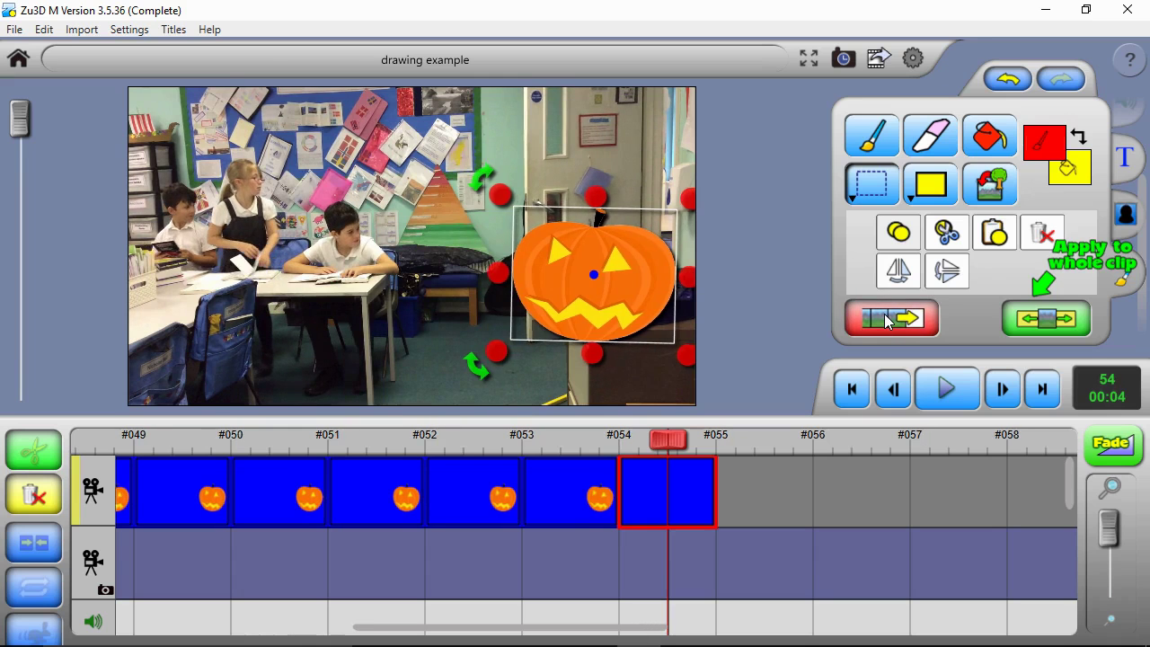
{"action": "left_click", "coordinate": [885, 322]}
{"action": "left_click", "coordinate": [886, 321]}
{"action": "left_click", "coordinate": [885, 321]}
{"action": "left_click", "coordinate": [885, 322]}
{"action": "left_click", "coordinate": [886, 322]}
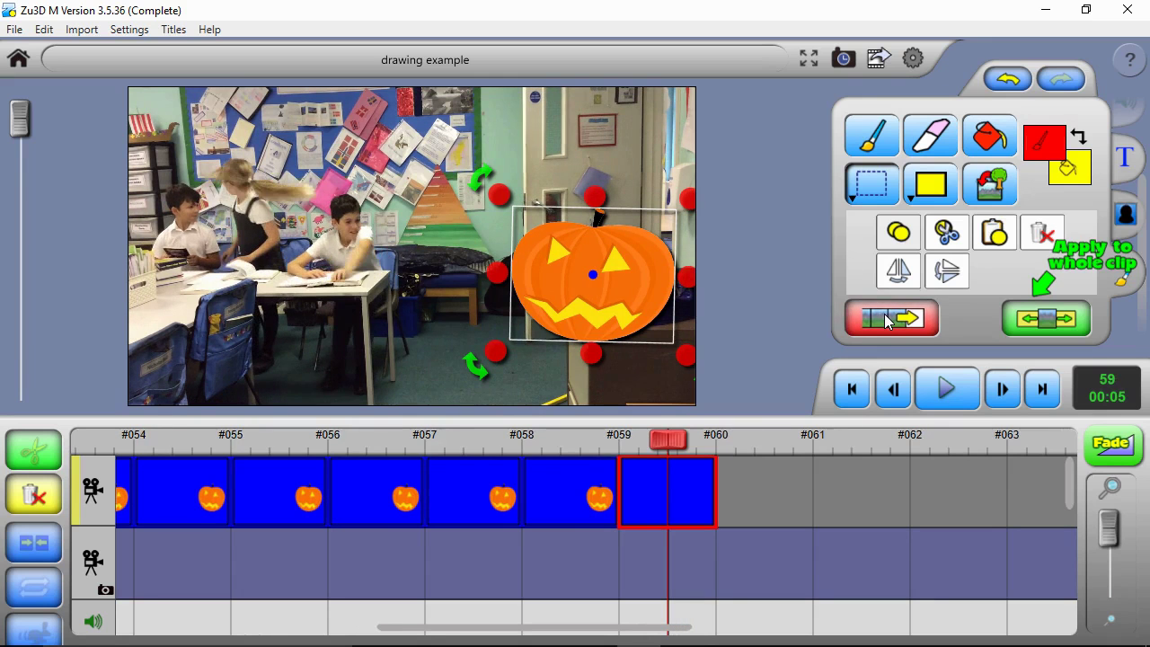
{"action": "left_click", "coordinate": [886, 322]}
{"action": "left_click", "coordinate": [885, 321]}
{"action": "left_click", "coordinate": [885, 322]}
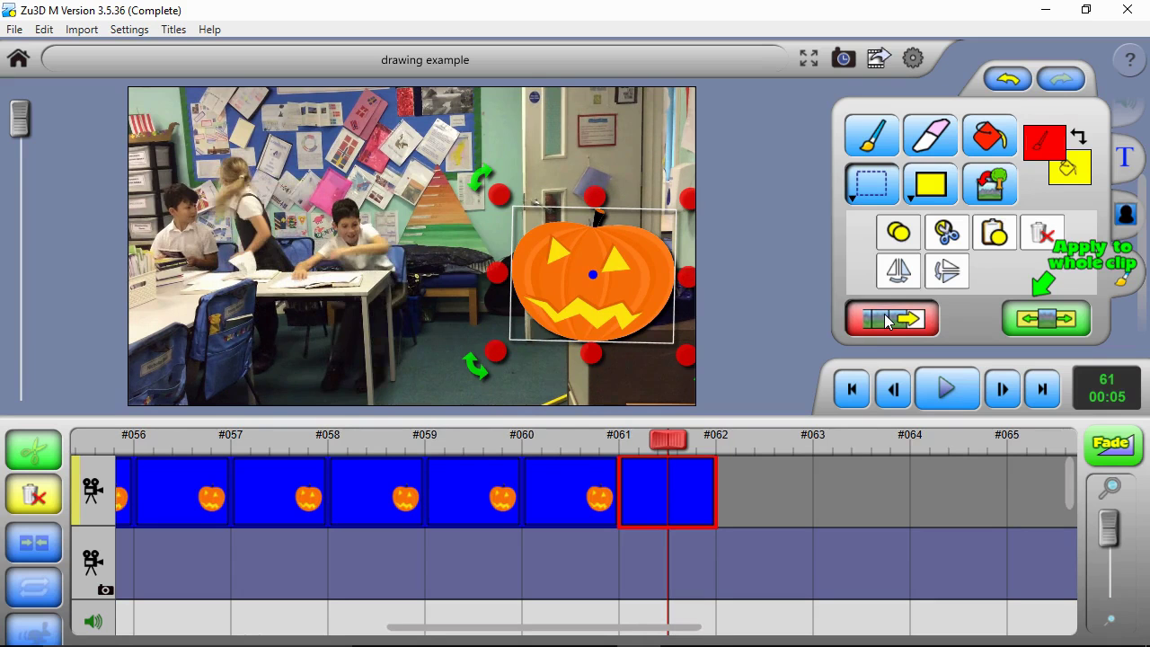
{"action": "left_click", "coordinate": [886, 321]}
{"action": "left_click", "coordinate": [886, 322]}
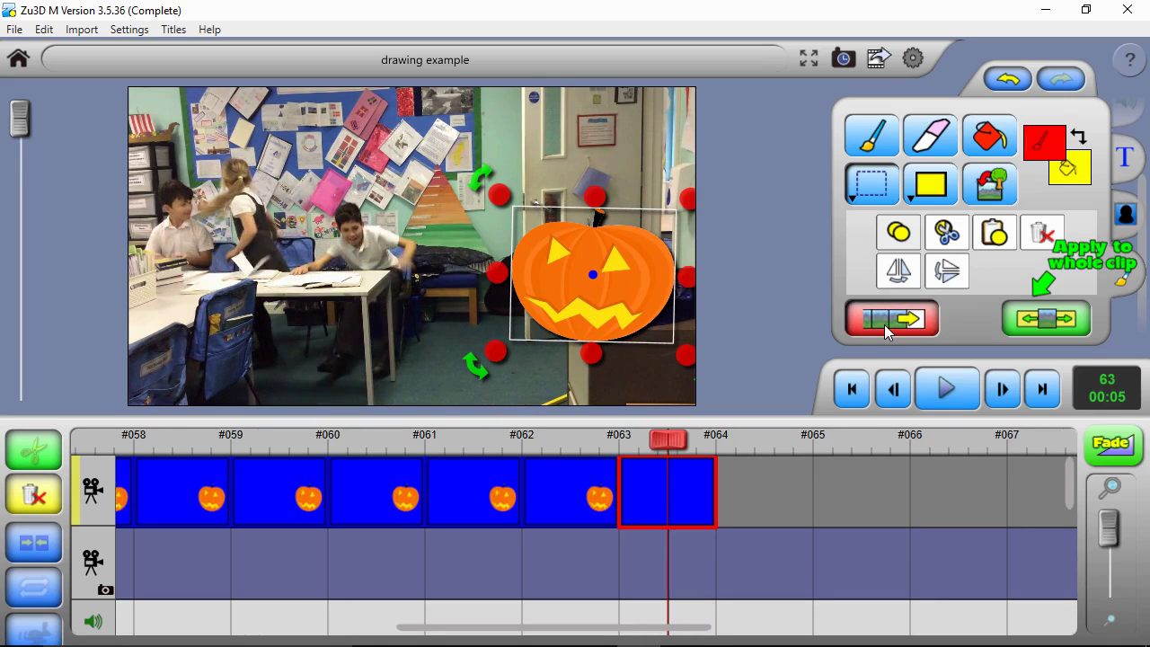
{"action": "left_click", "coordinate": [885, 322]}
{"action": "left_click", "coordinate": [886, 325]}
{"action": "left_click", "coordinate": [885, 325]}
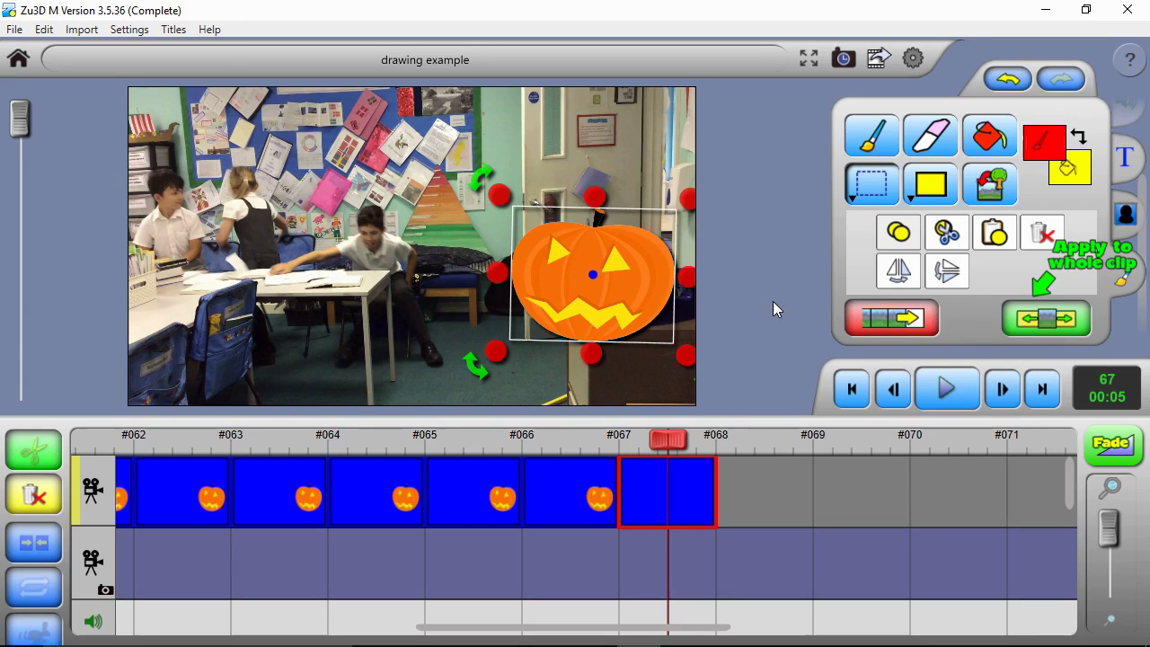
- Animate the pumpkin sliding gradually right from frame 67 to frame 75, nudging it a few steps before each new frame
{"action": "key", "text": "Right"}
{"action": "key", "text": "Right"}
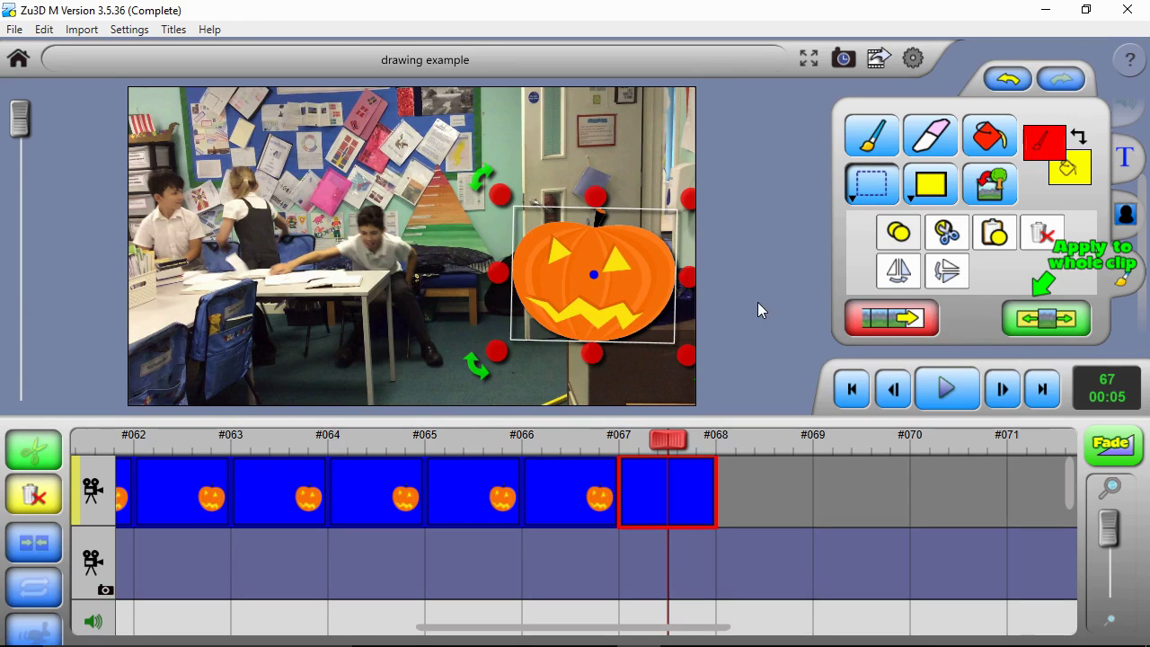
{"action": "left_click", "coordinate": [871, 323]}
{"action": "key", "text": "Right"}
{"action": "key", "text": "Right"}
{"action": "key", "text": "Right"}
{"action": "key", "text": "Right"}
{"action": "left_click", "coordinate": [879, 324]}
{"action": "key", "text": "Right"}
{"action": "key", "text": "Right"}
{"action": "key", "text": "Right"}
{"action": "key", "text": "Right"}
{"action": "key", "text": "Right"}
{"action": "left_click", "coordinate": [879, 324]}
{"action": "key", "text": "Down"}
{"action": "key", "text": "Down"}
{"action": "key", "text": "Down"}
{"action": "key", "text": "Down"}
{"action": "left_click", "coordinate": [886, 319]}
{"action": "key", "text": "Right"}
{"action": "key", "text": "Right"}
{"action": "key", "text": "Right"}
{"action": "left_click", "coordinate": [886, 319]}
{"action": "key", "text": "Right"}
{"action": "key", "text": "Right"}
{"action": "key", "text": "Right"}
{"action": "left_click", "coordinate": [884, 316]}
{"action": "key", "text": "Right"}
{"action": "key", "text": "Right"}
{"action": "left_click", "coordinate": [882, 315]}
{"action": "key", "text": "Right"}
{"action": "key", "text": "Right"}
{"action": "key", "text": "Right"}
{"action": "key", "text": "Right"}
{"action": "left_click", "coordinate": [882, 314]}
{"action": "key", "text": "Right"}
{"action": "key", "text": "Right"}
{"action": "key", "text": "Right"}
{"action": "key", "text": "Right"}
{"action": "key", "text": "Right"}
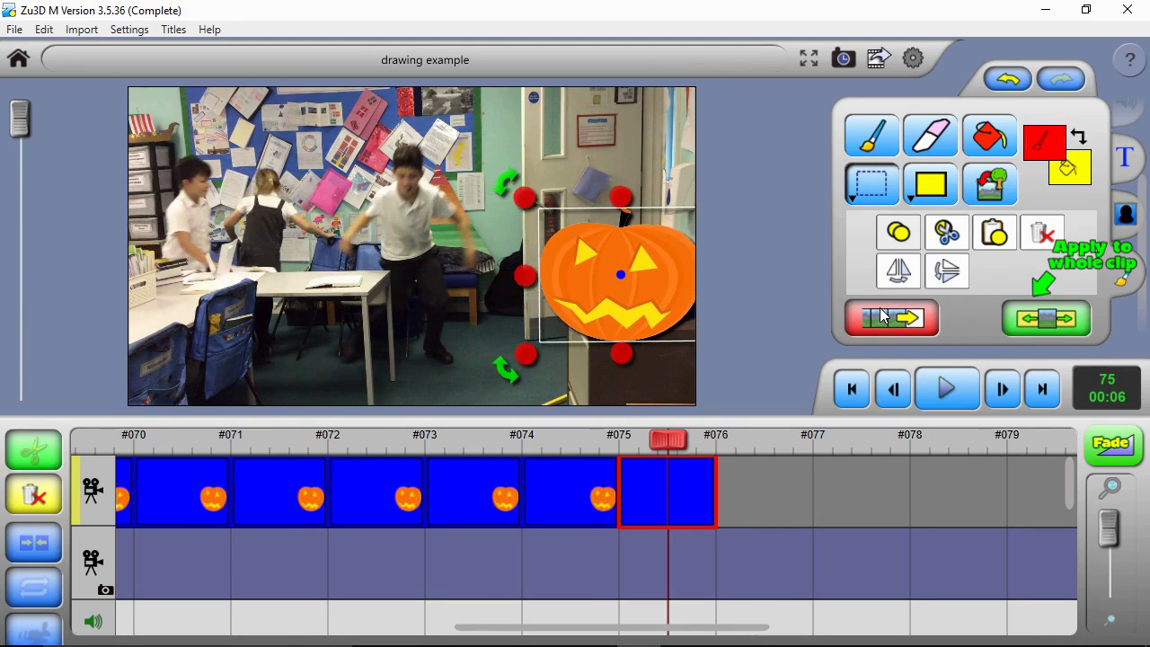
- Tilt the pumpkin slightly clockwise at frame 75 and add frames 76 and 77 while nudging it right
{"action": "left_click_drag", "start_coordinate": [506, 176], "coordinate": [504, 178]}
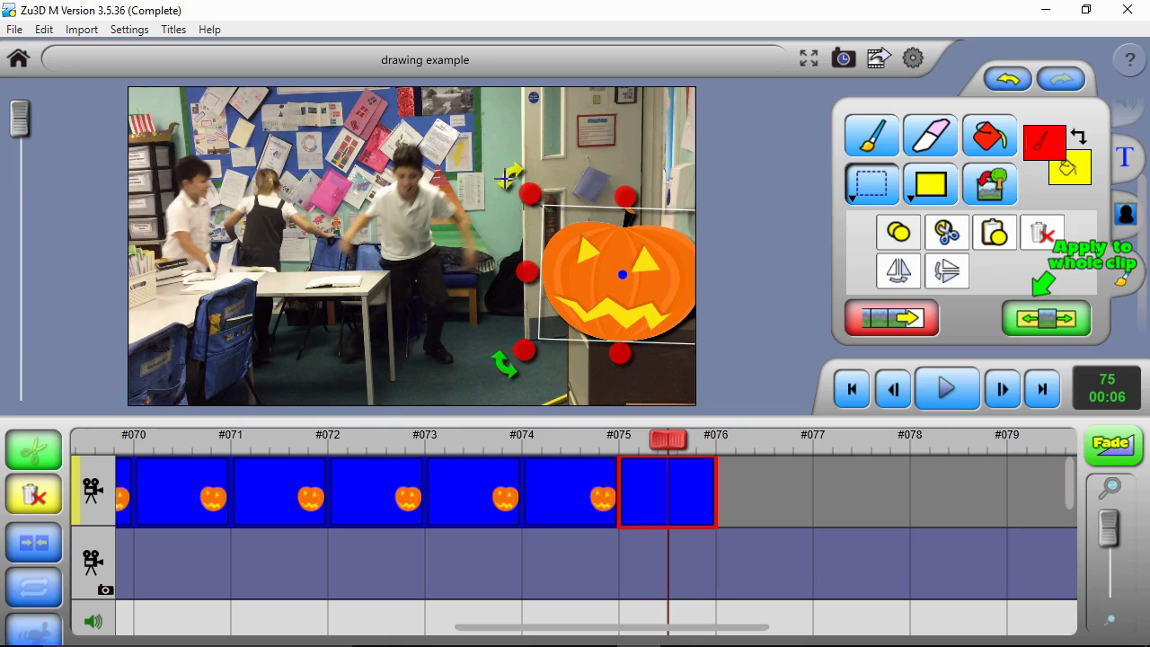
{"action": "left_click", "coordinate": [894, 322]}
{"action": "key", "text": "Right"}
{"action": "key", "text": "Right"}
{"action": "key", "text": "Right"}
{"action": "key", "text": "Right"}
{"action": "key", "text": "Right"}
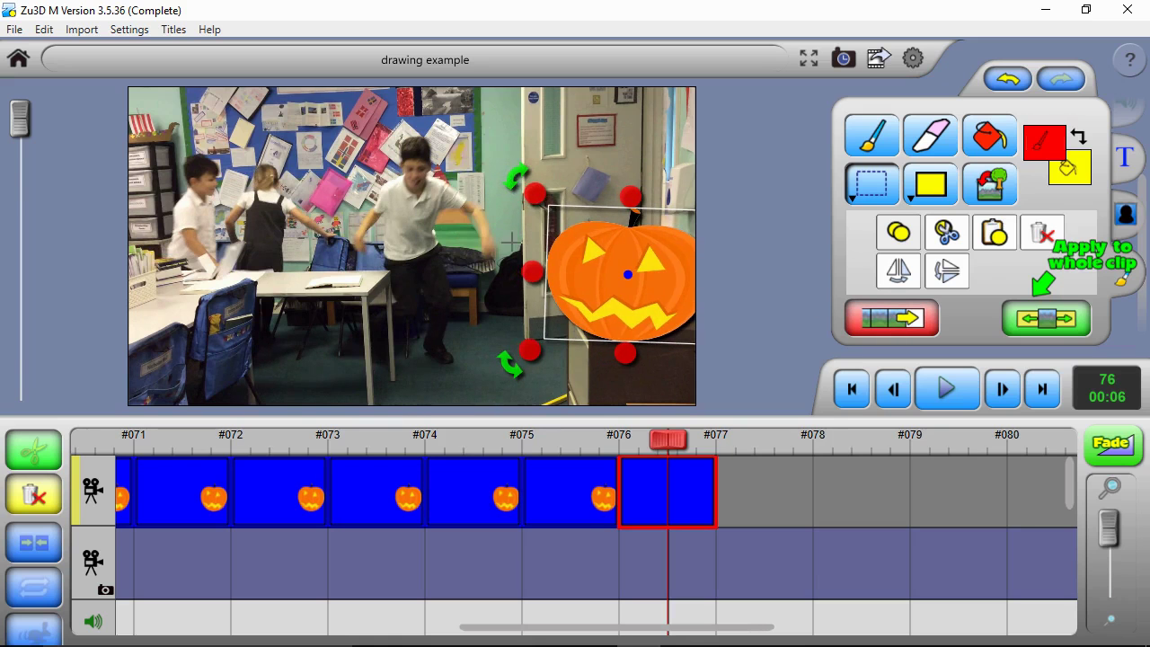
{"action": "left_click", "coordinate": [897, 319]}
{"action": "key", "text": "Right"}
{"action": "key", "text": "Right"}
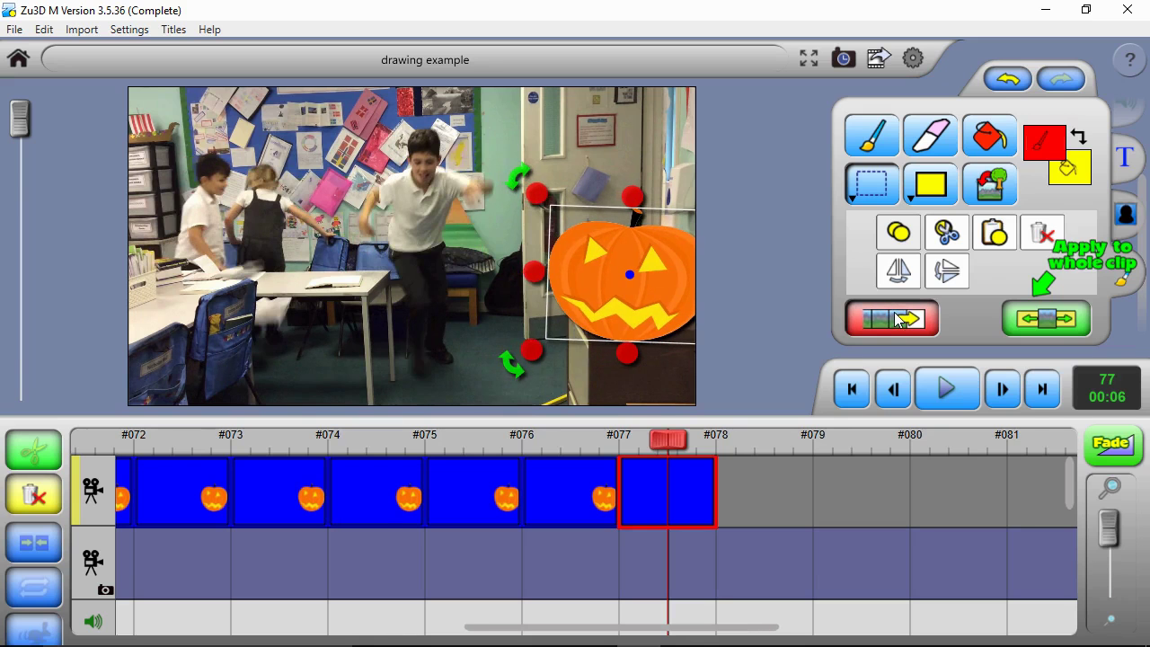
- Add frames with the tilted pumpkin held nearly still beside the doorway, up to frame 95
{"action": "left_click", "coordinate": [897, 319]}
{"action": "left_click", "coordinate": [897, 319]}
{"action": "left_click", "coordinate": [897, 319]}
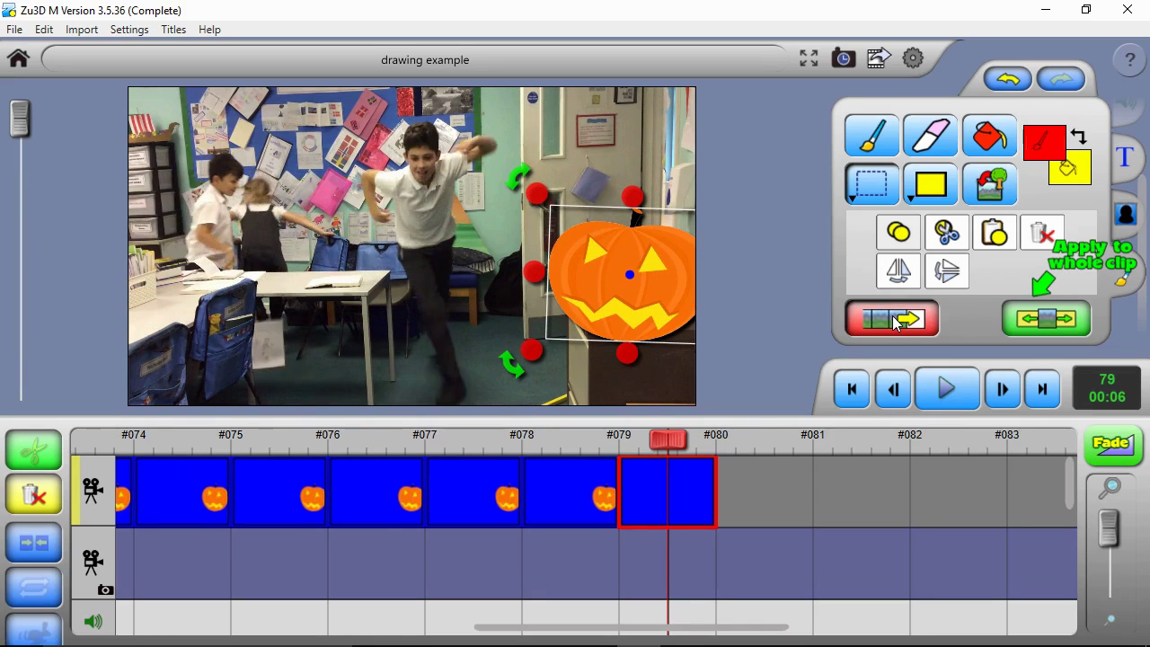
{"action": "left_click", "coordinate": [897, 319]}
{"action": "left_click", "coordinate": [896, 319]}
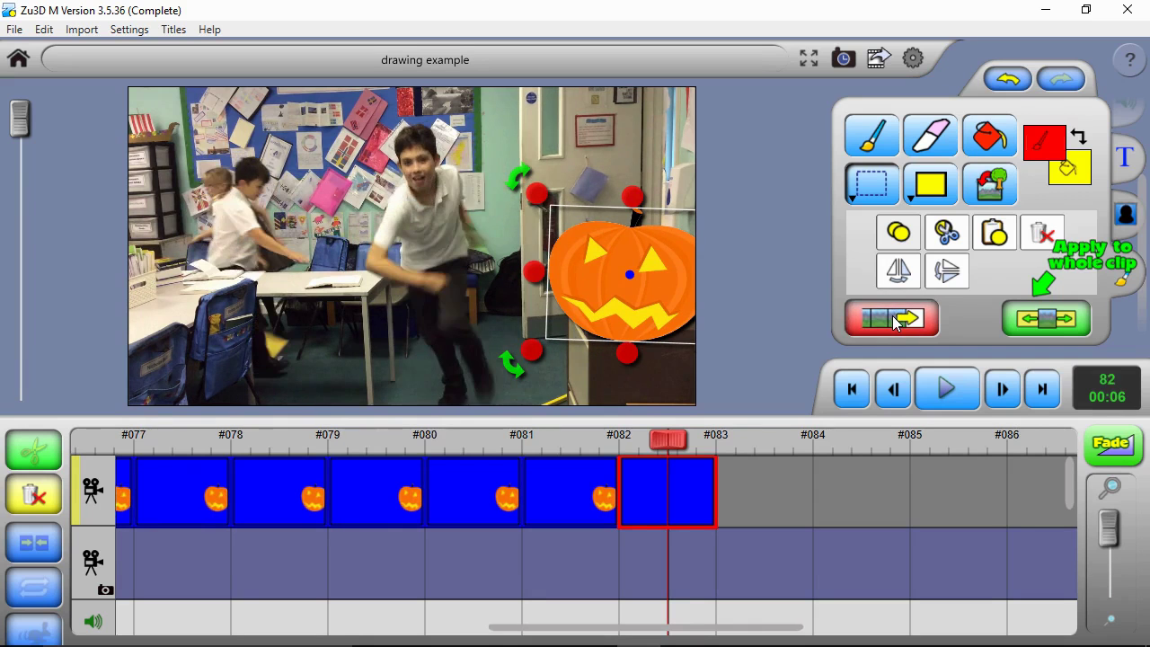
{"action": "left_click", "coordinate": [896, 319]}
{"action": "left_click", "coordinate": [896, 319]}
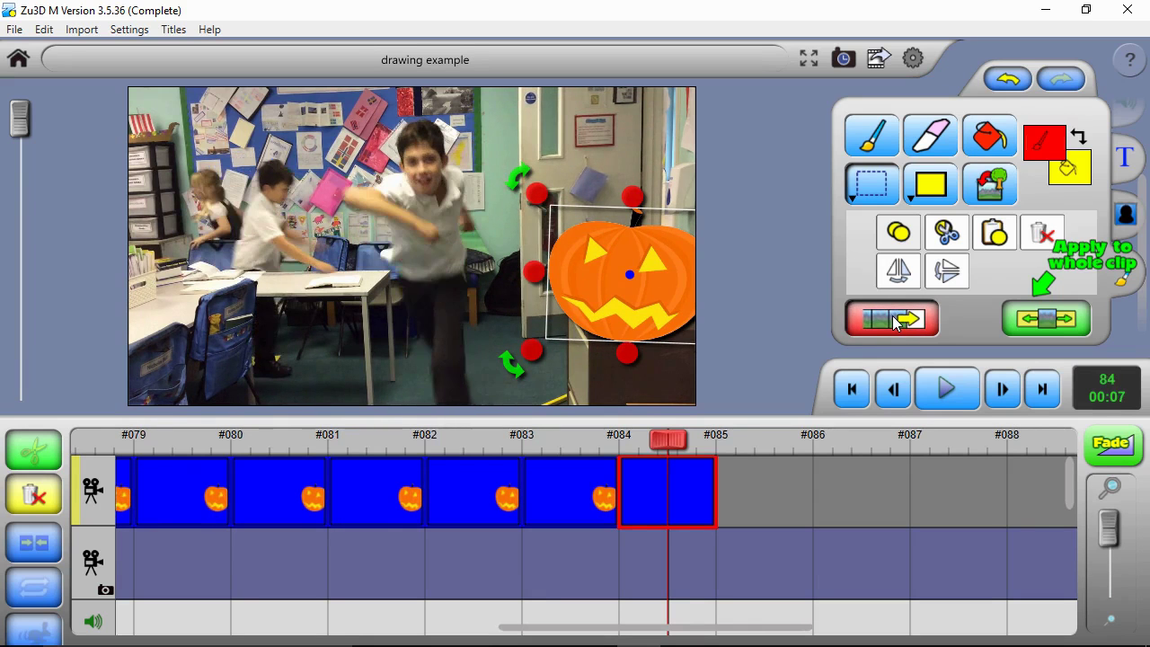
{"action": "left_click", "coordinate": [897, 319]}
{"action": "left_click", "coordinate": [897, 319]}
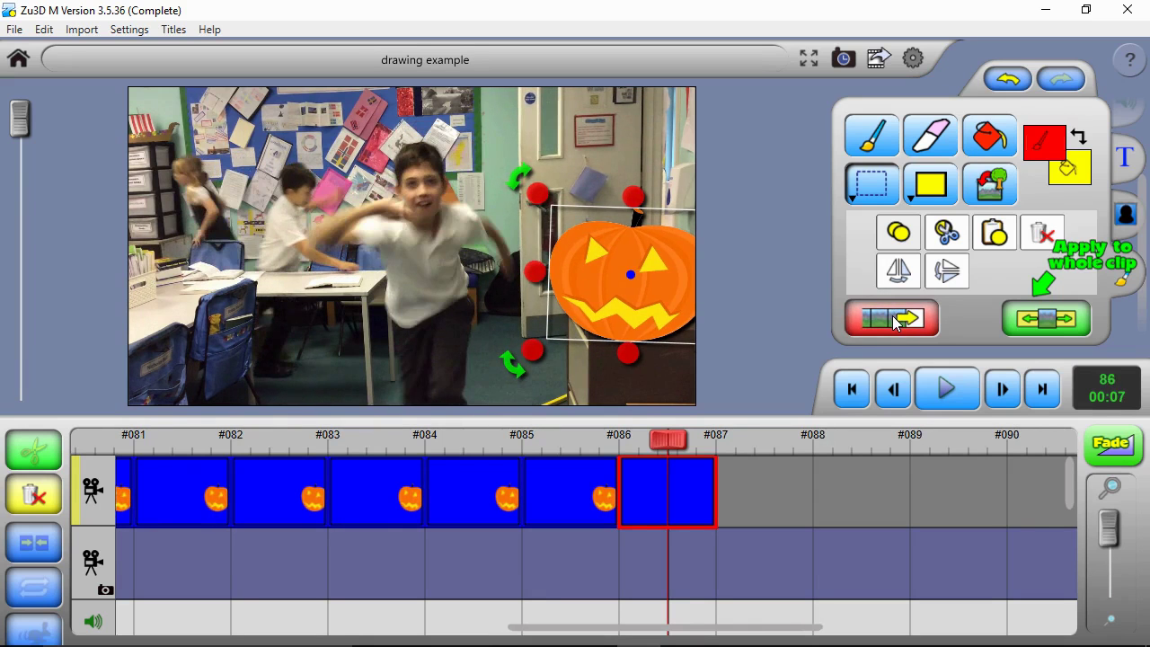
{"action": "left_click", "coordinate": [896, 319]}
{"action": "left_click", "coordinate": [896, 318]}
{"action": "left_click", "coordinate": [896, 319]}
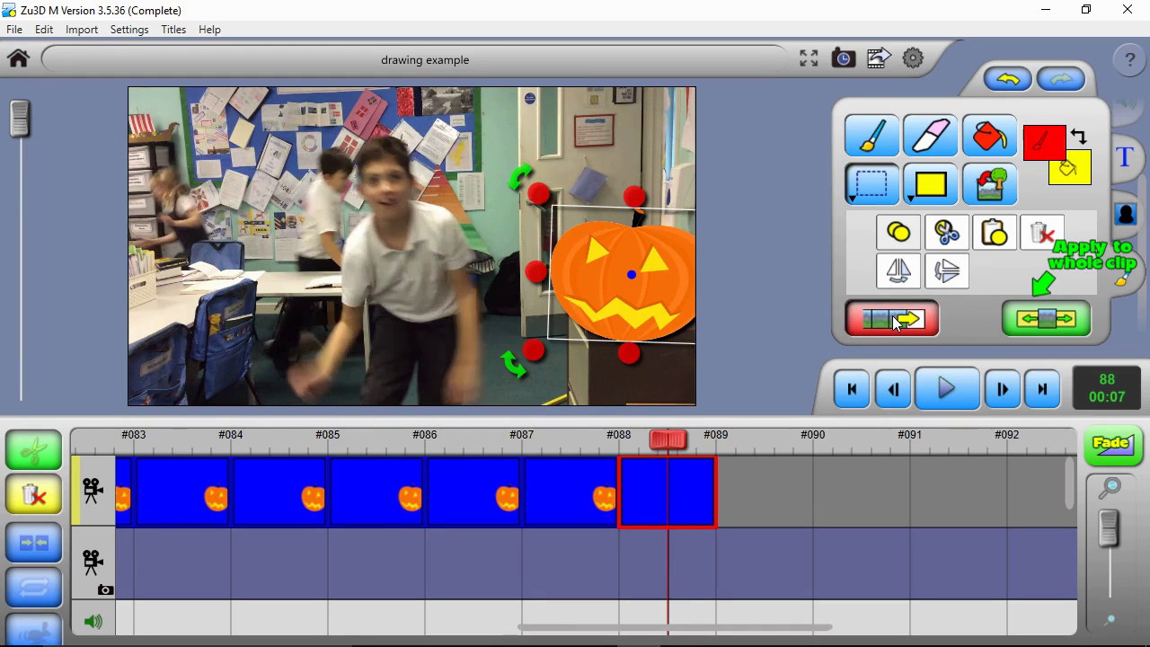
{"action": "left_click", "coordinate": [896, 319]}
{"action": "left_click", "coordinate": [896, 319]}
{"action": "left_click", "coordinate": [896, 319]}
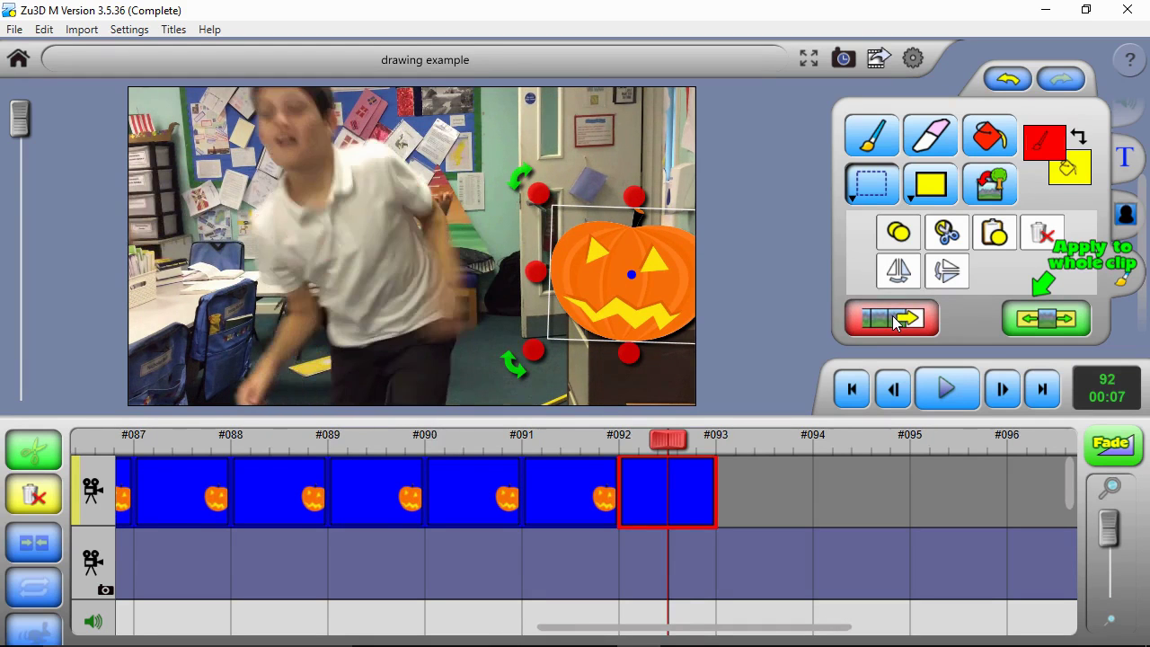
{"action": "left_click", "coordinate": [896, 319]}
{"action": "left_click", "coordinate": [897, 319]}
{"action": "left_click", "coordinate": [896, 319]}
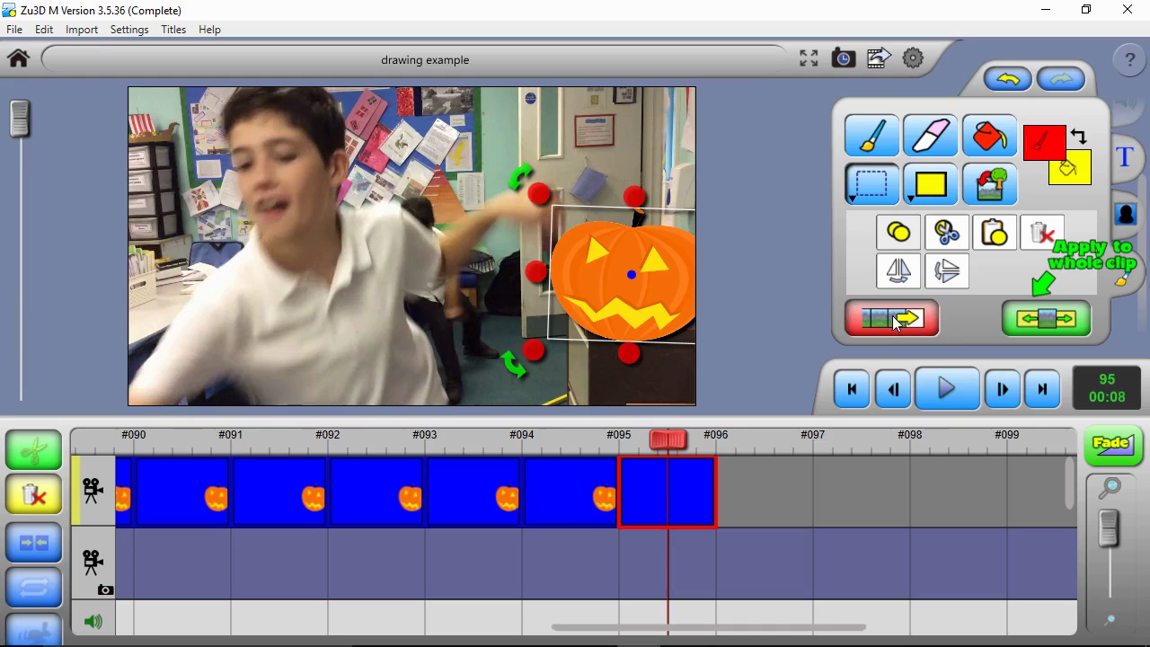
- Nudge the pumpkin slightly right and extend its animation to frame 96
{"action": "key", "text": "Right"}
{"action": "key", "text": "Right"}
{"action": "left_click", "coordinate": [869, 319]}
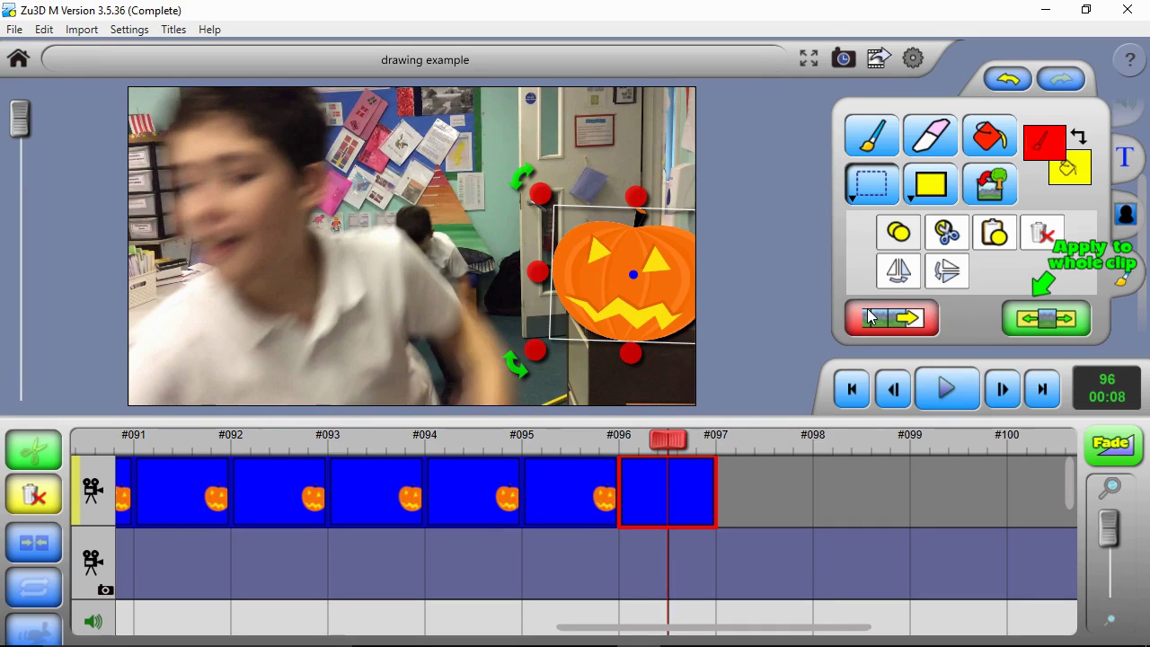
{"action": "left_click", "coordinate": [868, 319]}
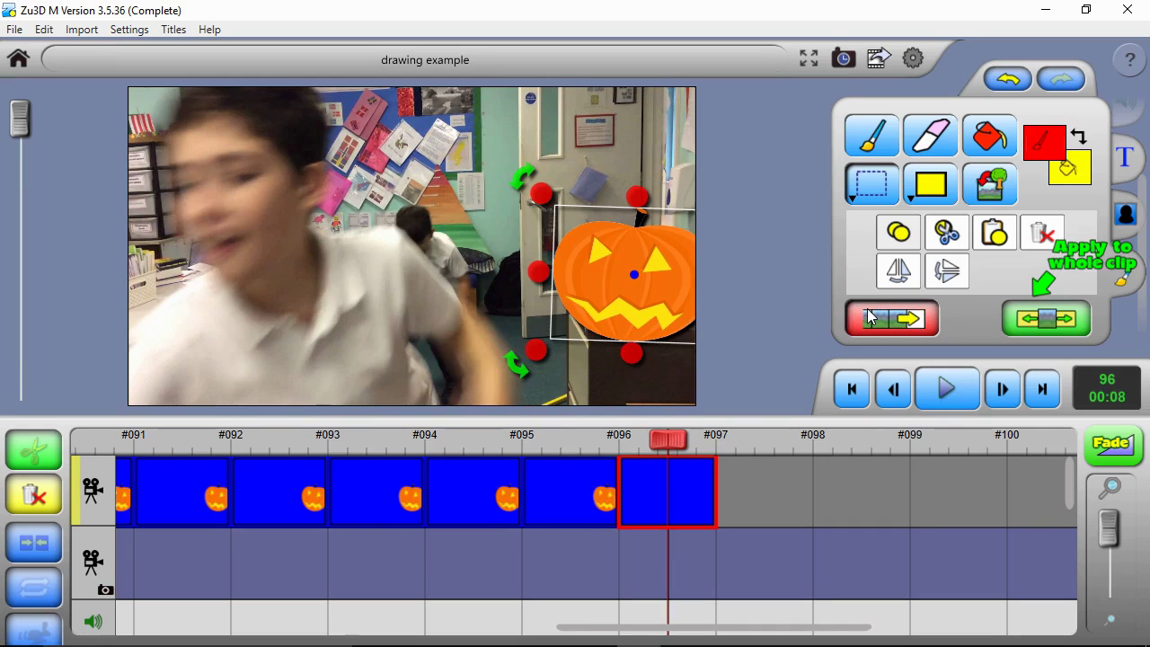
- Add frames with the tilted pumpkin held still over the desk, extending its animation to frame 120
{"action": "left_click", "coordinate": [869, 319]}
{"action": "left_click", "coordinate": [869, 319]}
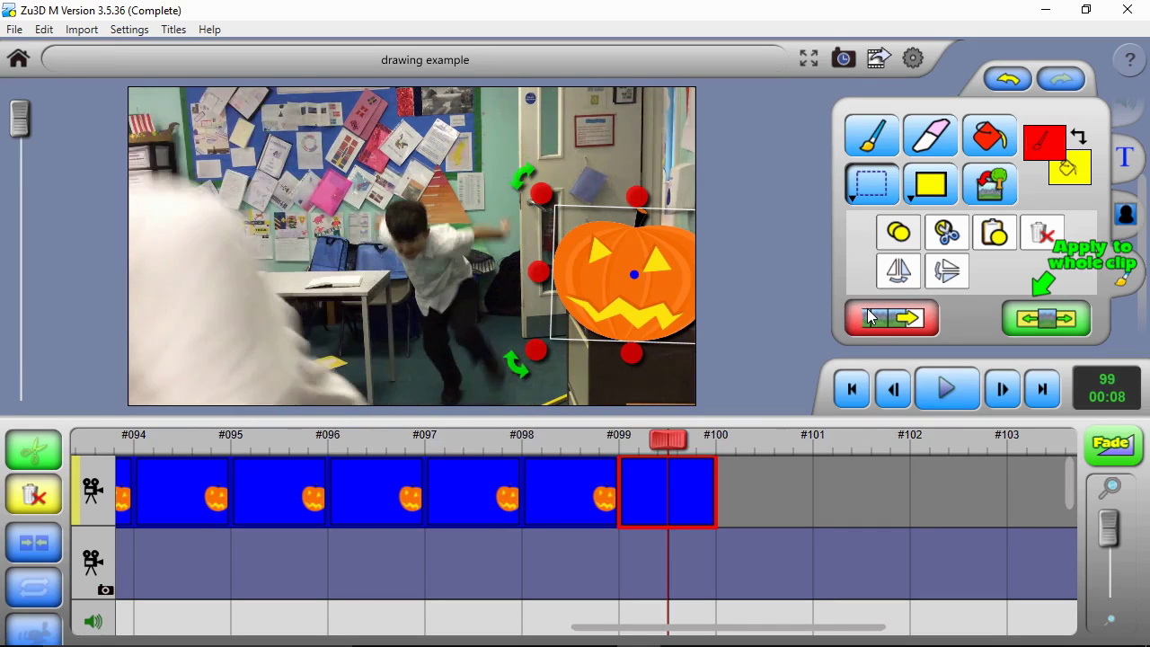
{"action": "left_click", "coordinate": [868, 319]}
{"action": "left_click", "coordinate": [868, 319]}
{"action": "left_click", "coordinate": [869, 319]}
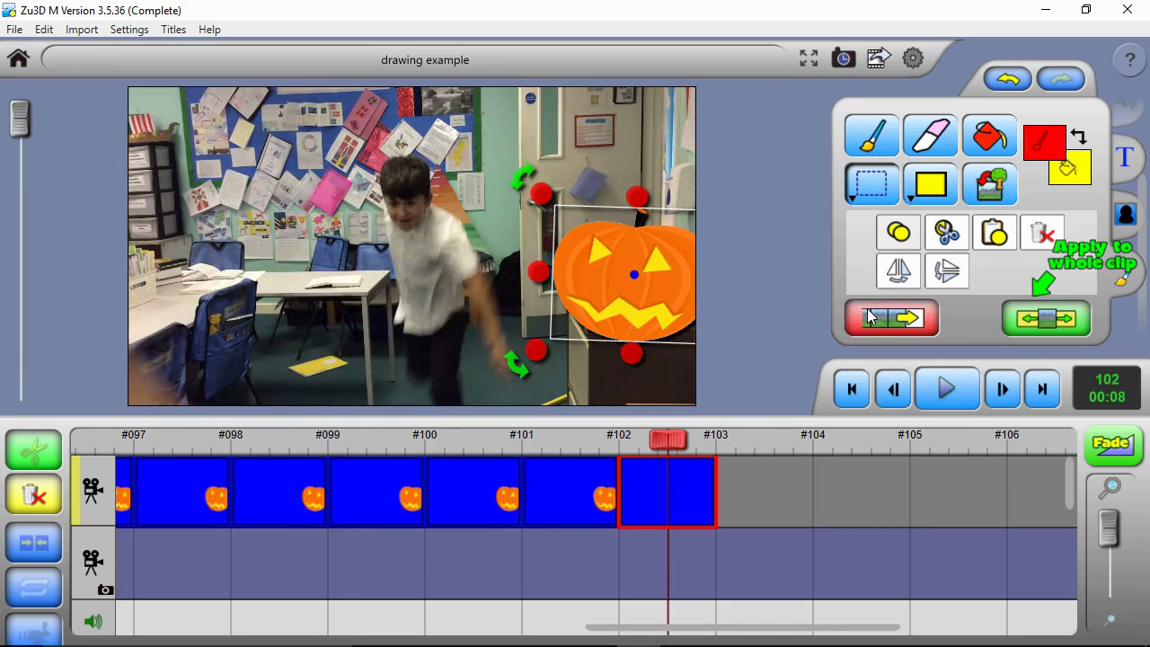
{"action": "left_click", "coordinate": [869, 319]}
{"action": "left_click", "coordinate": [869, 318]}
{"action": "left_click", "coordinate": [869, 319]}
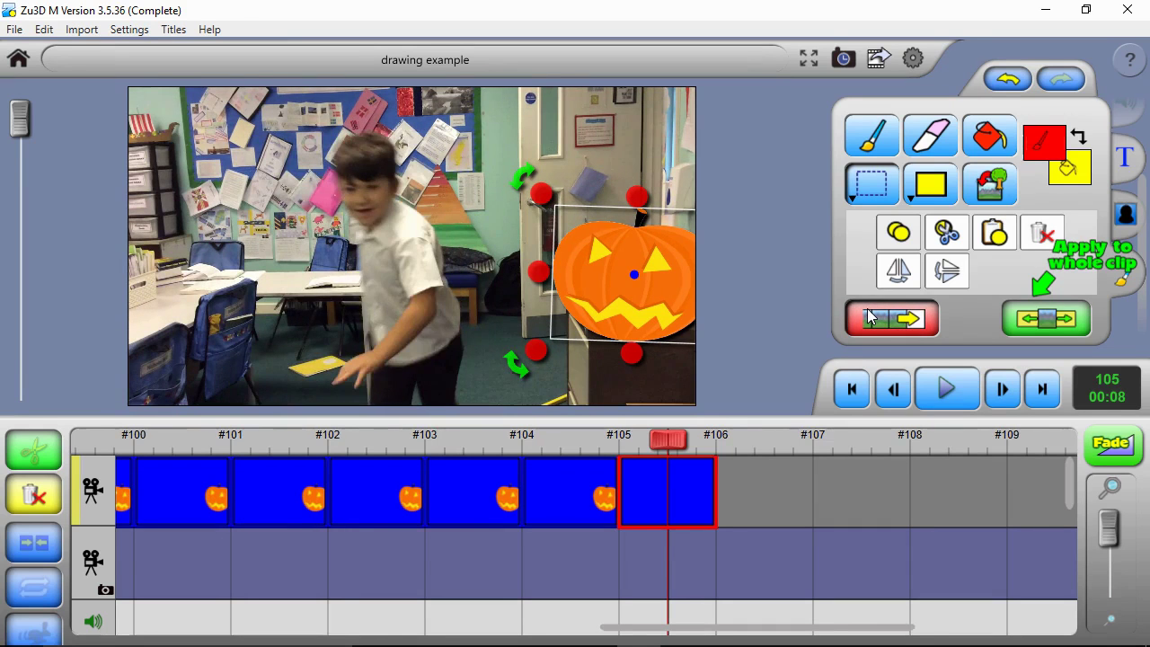
{"action": "left_click", "coordinate": [869, 319]}
{"action": "left_click", "coordinate": [868, 319]}
{"action": "left_click", "coordinate": [868, 318]}
{"action": "left_click", "coordinate": [869, 318]}
{"action": "left_click", "coordinate": [869, 319]}
{"action": "left_click", "coordinate": [868, 319]}
{"action": "left_click", "coordinate": [869, 319]}
{"action": "left_click", "coordinate": [869, 319]}
{"action": "left_click", "coordinate": [869, 319]}
{"action": "left_click", "coordinate": [868, 319]}
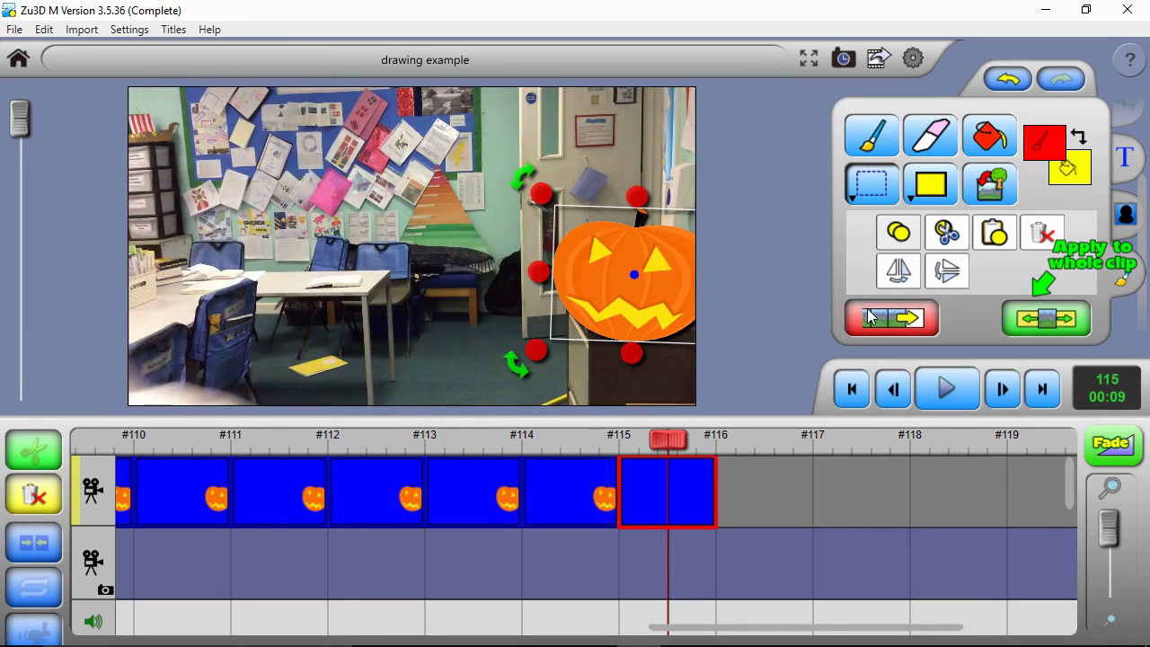
{"action": "left_click", "coordinate": [869, 318]}
{"action": "left_click", "coordinate": [869, 319]}
{"action": "left_click", "coordinate": [868, 319]}
{"action": "left_click", "coordinate": [868, 319]}
{"action": "left_click", "coordinate": [869, 319]}
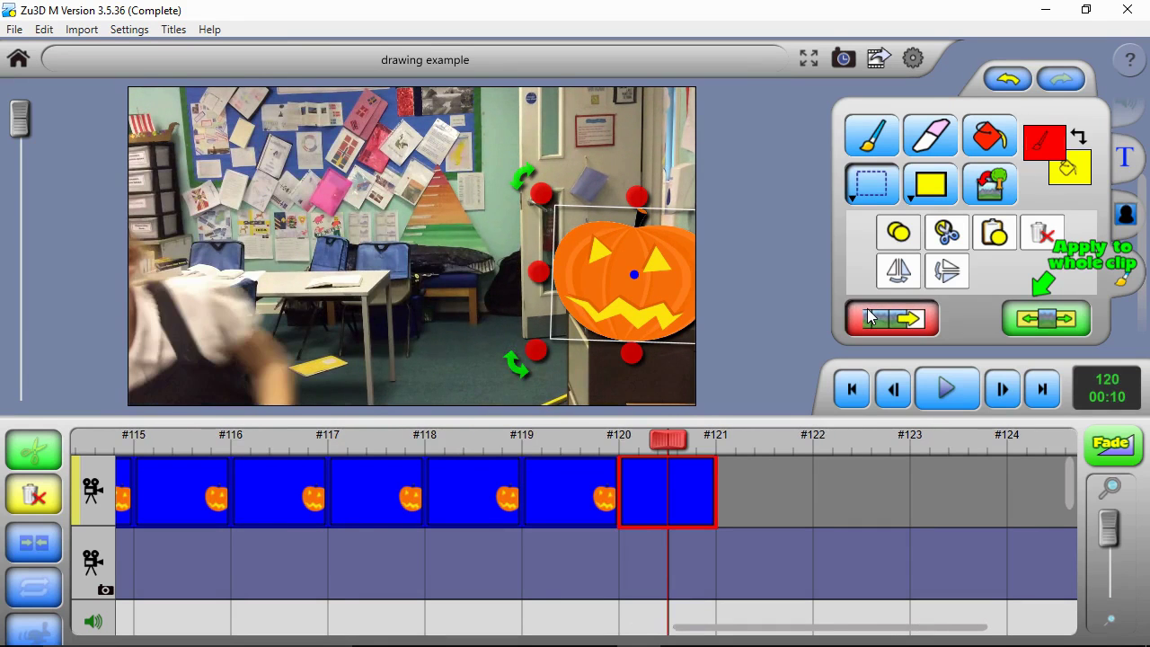
- Add more pumpkin frames up to frame 127, nudging the pumpkin very slightly right along the way
{"action": "left_click", "coordinate": [869, 319]}
{"action": "left_click", "coordinate": [868, 319]}
{"action": "left_click", "coordinate": [869, 319]}
{"action": "left_click", "coordinate": [868, 319]}
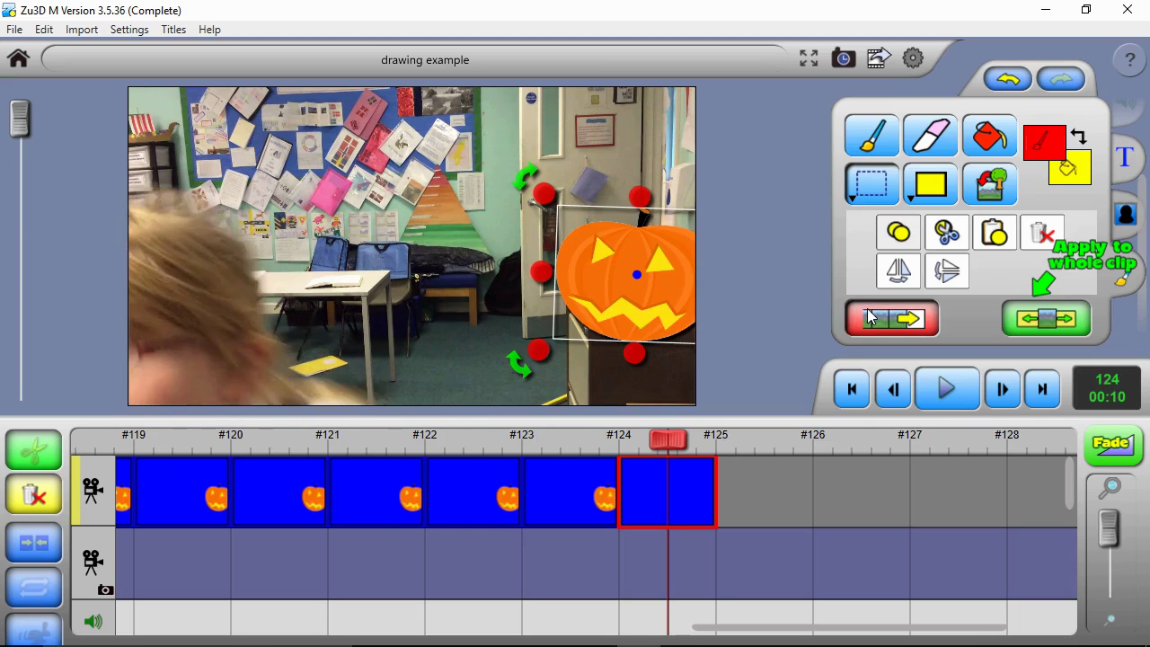
{"action": "left_click", "coordinate": [868, 319]}
{"action": "left_click", "coordinate": [868, 319]}
{"action": "left_click", "coordinate": [869, 318]}
{"action": "left_click", "coordinate": [869, 318]}
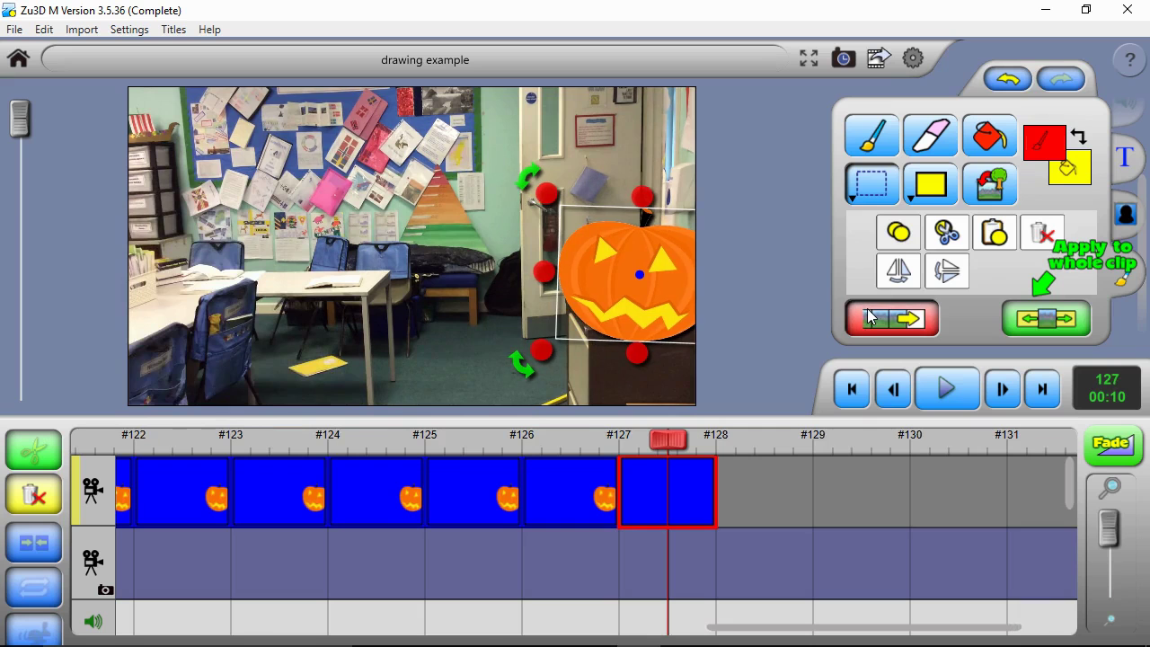
- Hold the pumpkin still and add frames up to frame 134, where the classroom video ends
{"action": "left_click", "coordinate": [869, 319]}
{"action": "left_click", "coordinate": [869, 319]}
{"action": "left_click", "coordinate": [868, 319]}
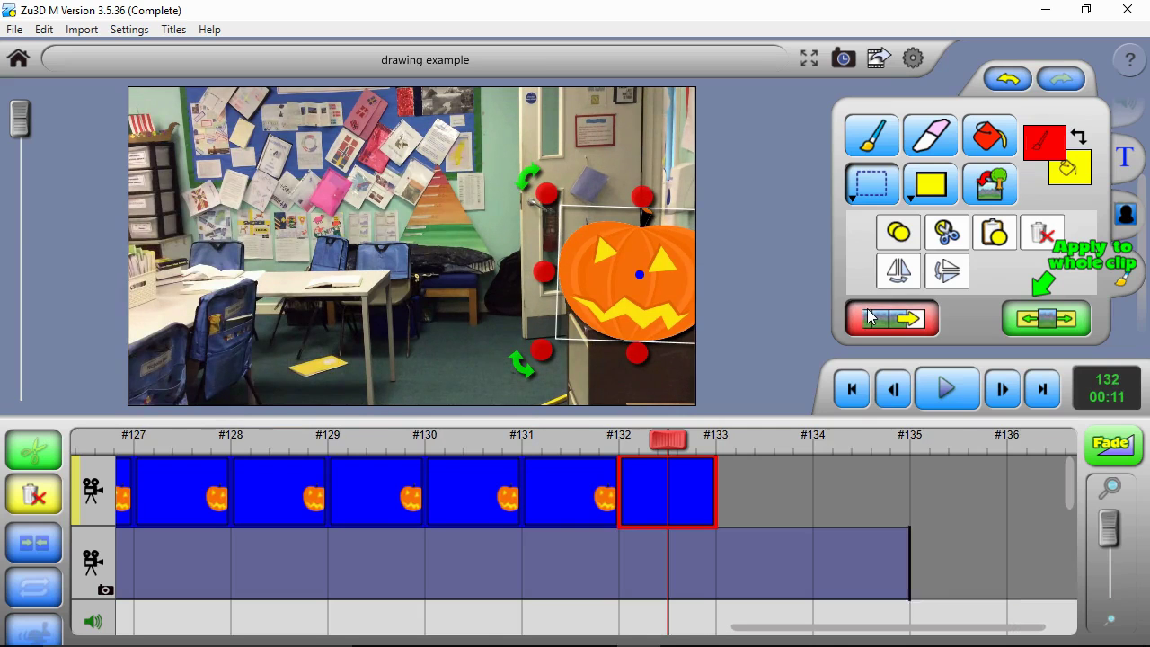
{"action": "left_click", "coordinate": [868, 319]}
{"action": "left_click", "coordinate": [869, 319]}
{"action": "left_click", "coordinate": [869, 319]}
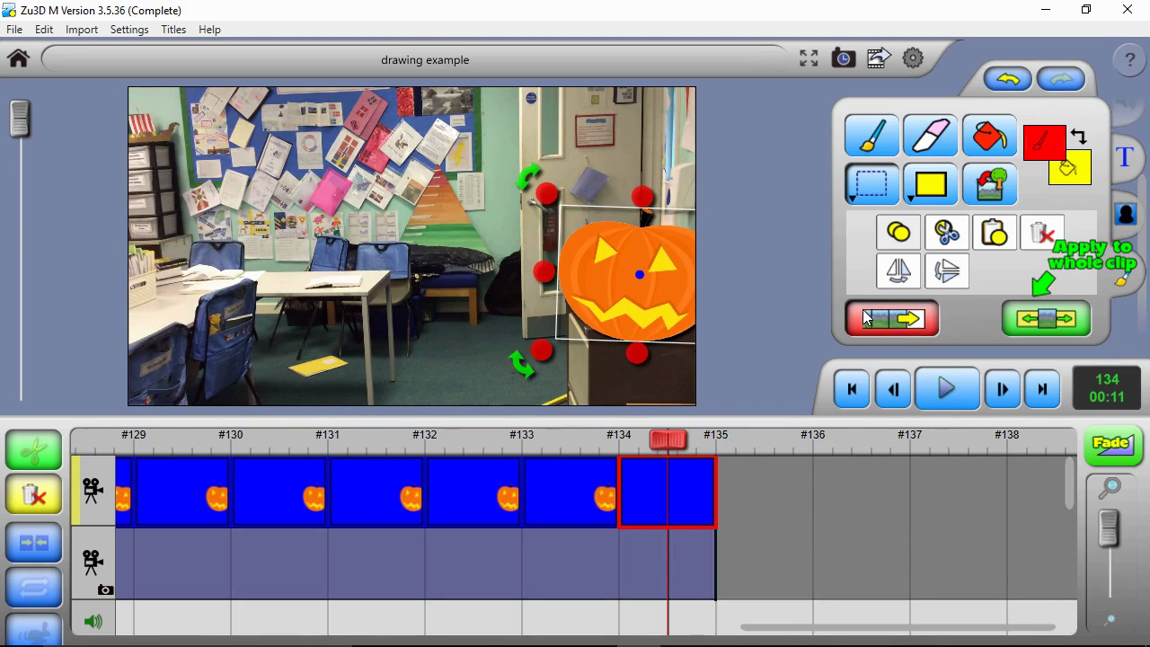
- Play the animation from the start to review the pumpkin's movement, and pause it at frame 39
{"action": "left_click", "coordinate": [850, 394]}
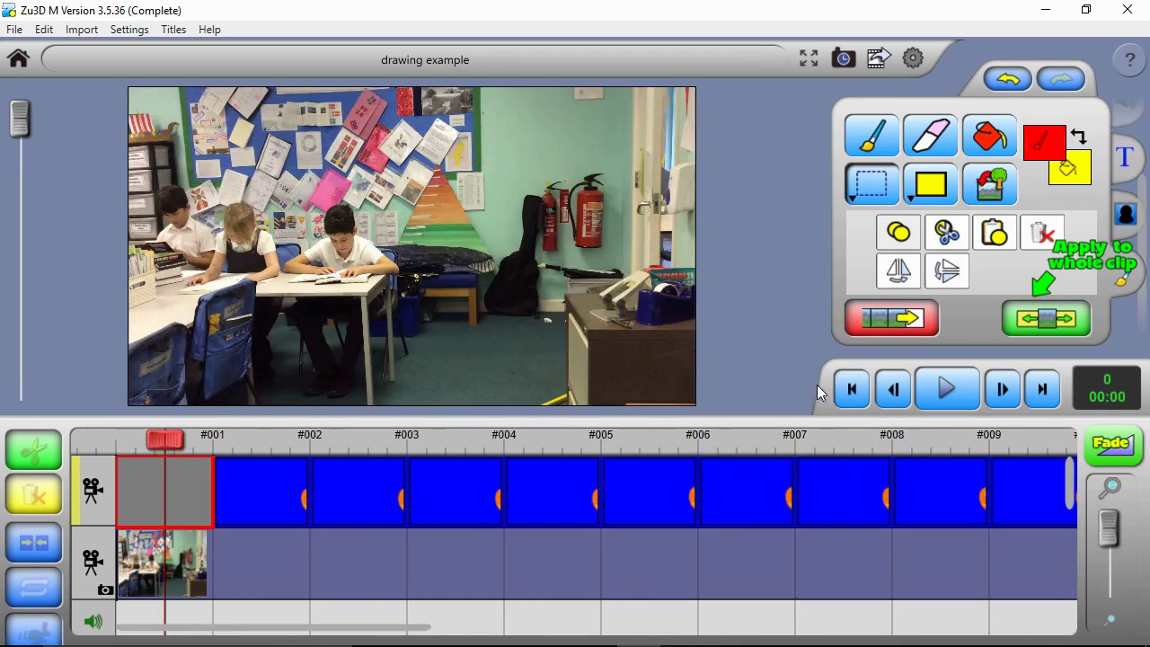
{"action": "left_click", "coordinate": [945, 389]}
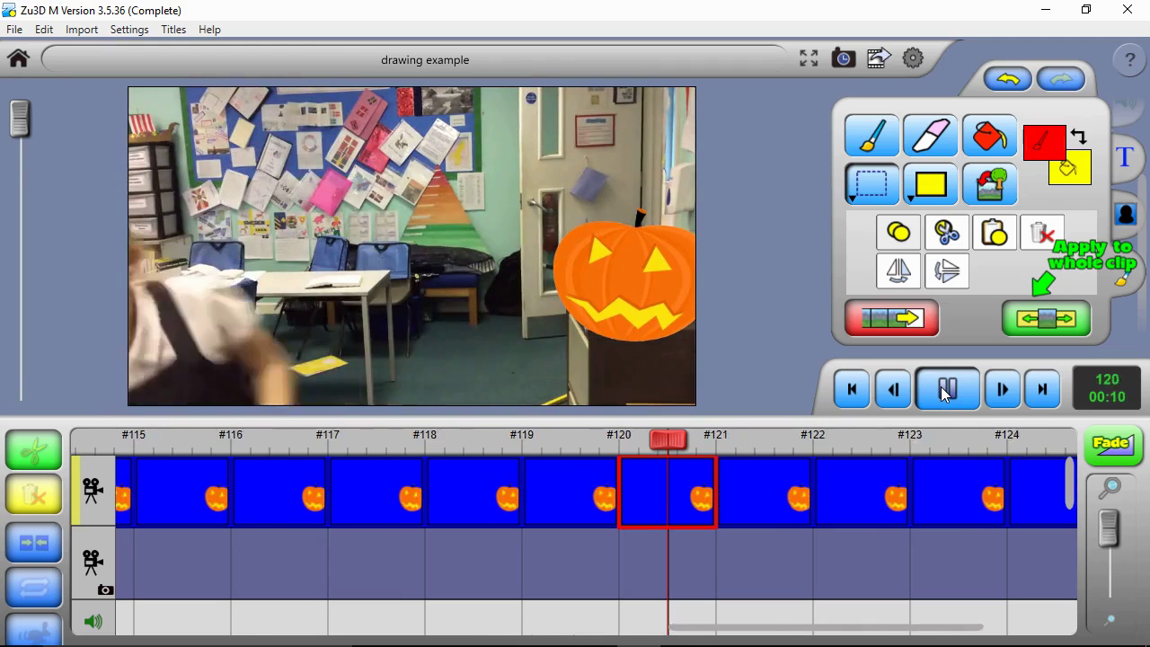
{"action": "left_click", "coordinate": [849, 389]}
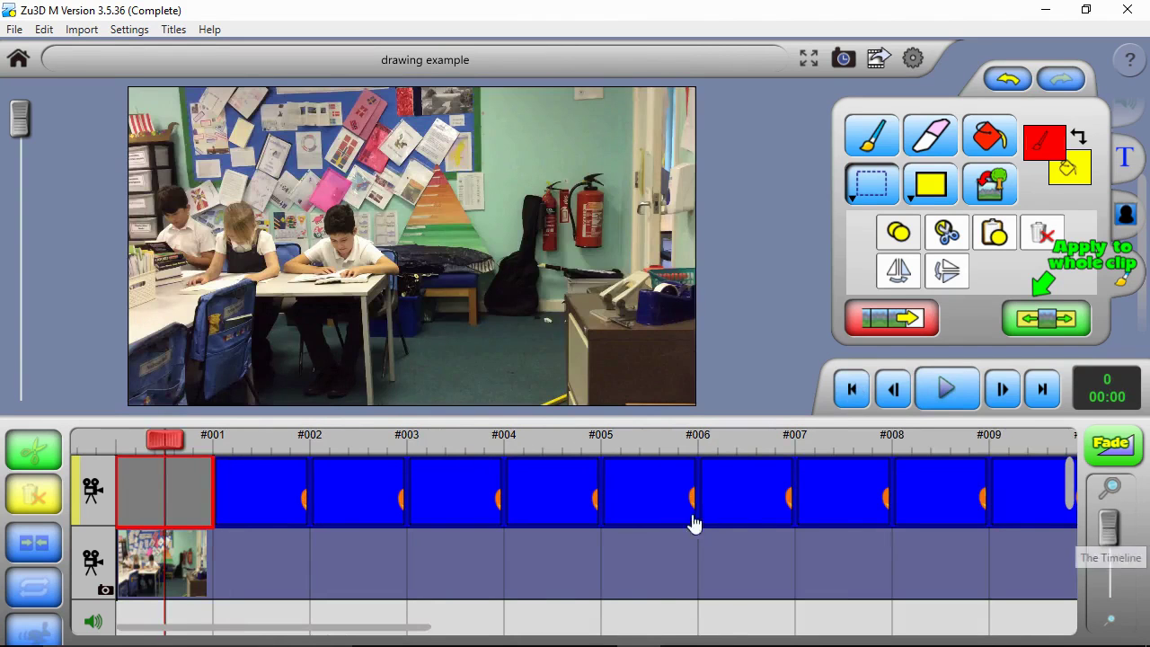
{"action": "left_click", "coordinate": [652, 499]}
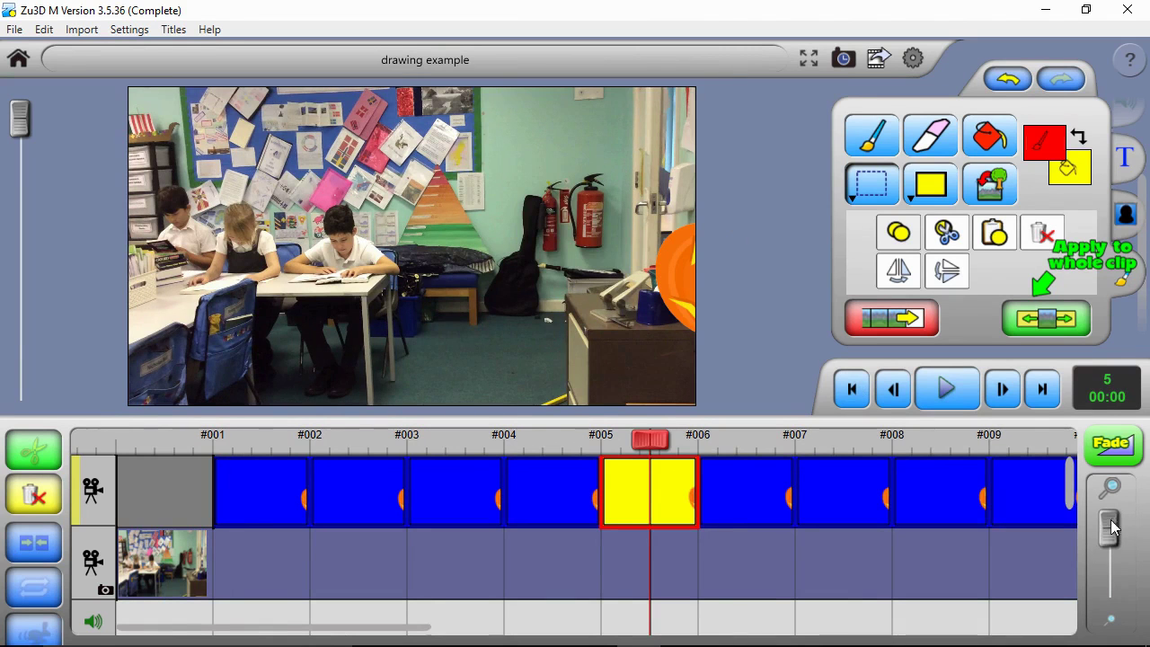
{"action": "left_click", "coordinate": [947, 389]}
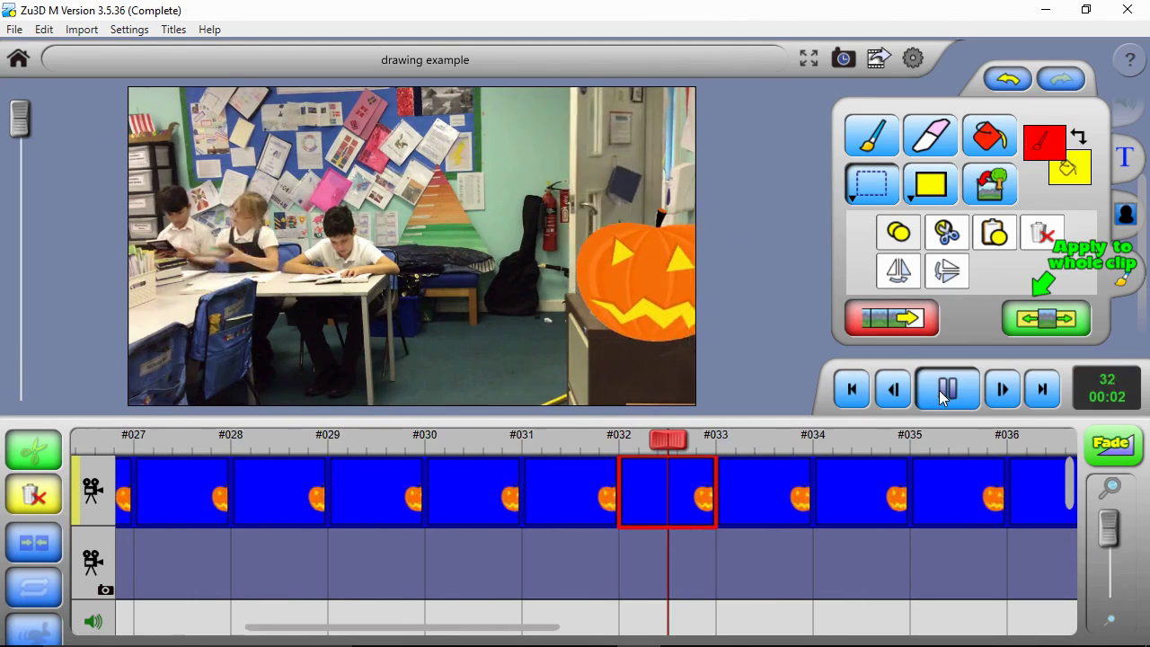
{"action": "left_click", "coordinate": [941, 393]}
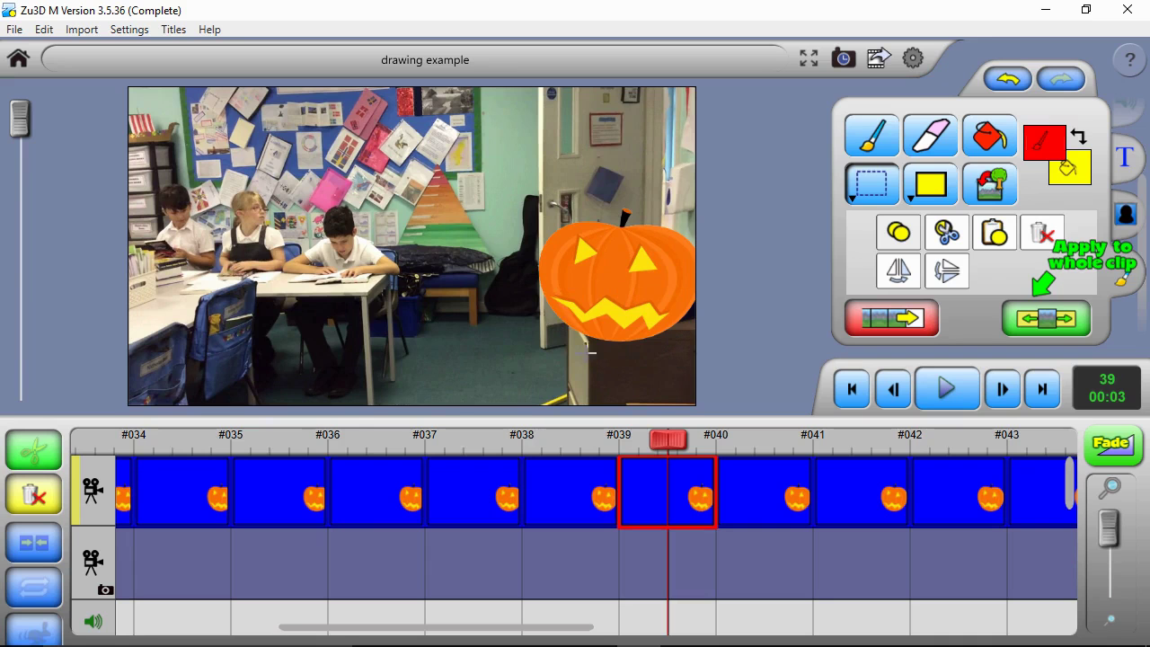
- Make the whole pumpkin clip mostly see-through so the desk shows behind it at frame 39
{"action": "left_click_drag", "start_coordinate": [1111, 540], "coordinate": [1108, 574]}
{"action": "right_click", "coordinate": [407, 500]}
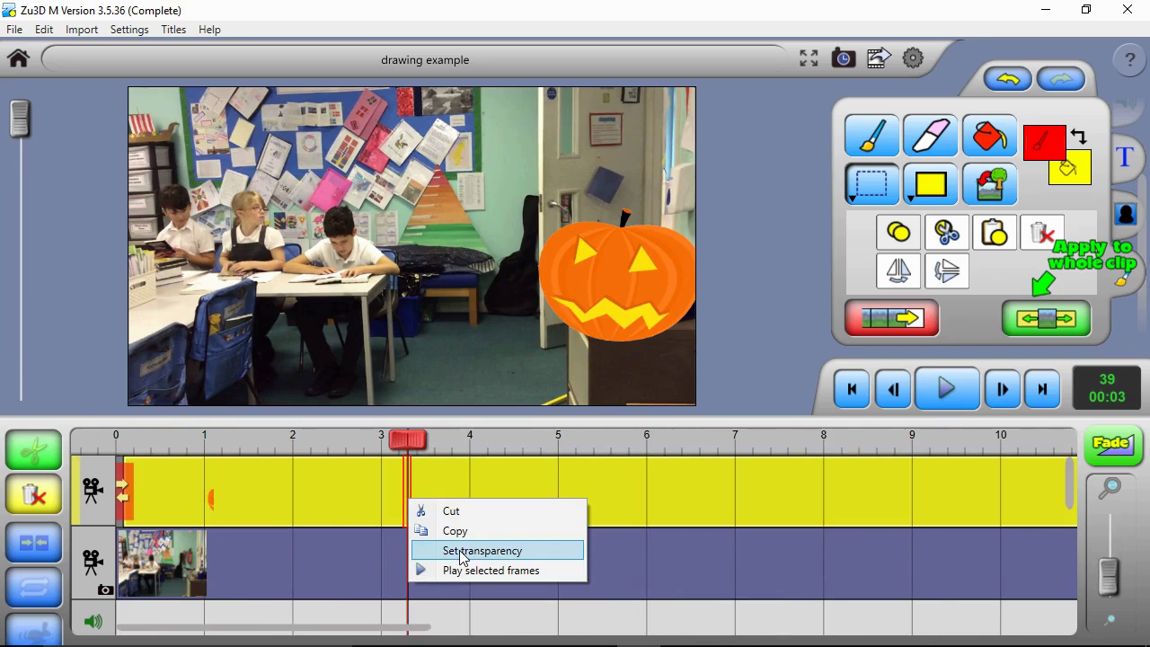
{"action": "right_click", "coordinate": [88, 505]}
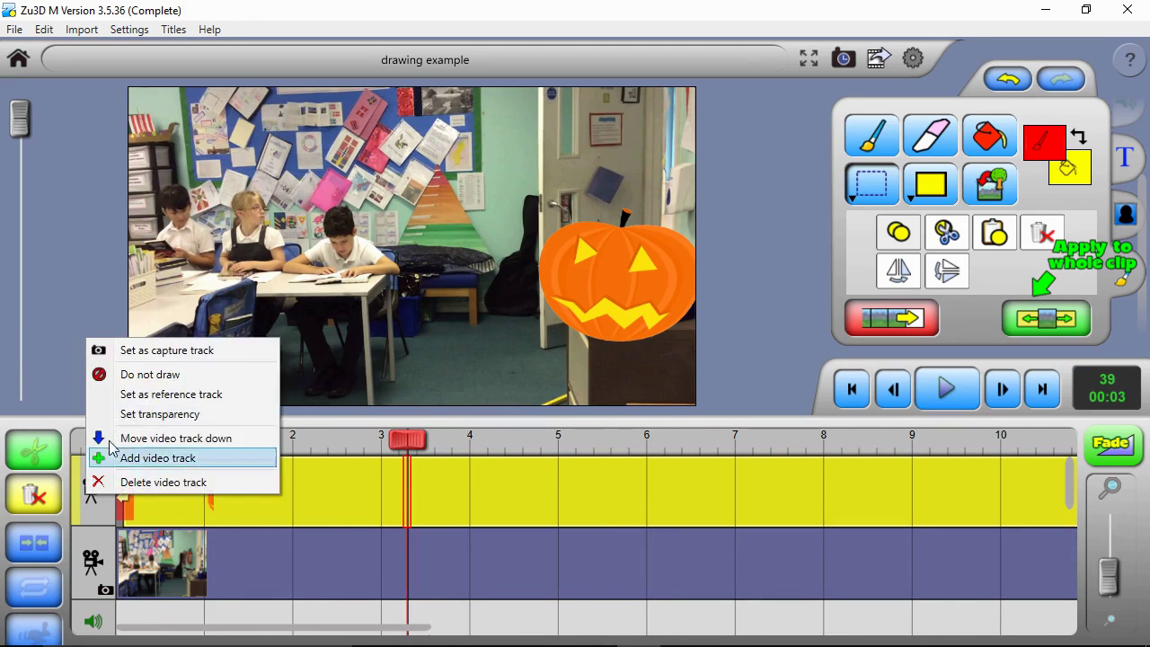
{"action": "right_click", "coordinate": [411, 495]}
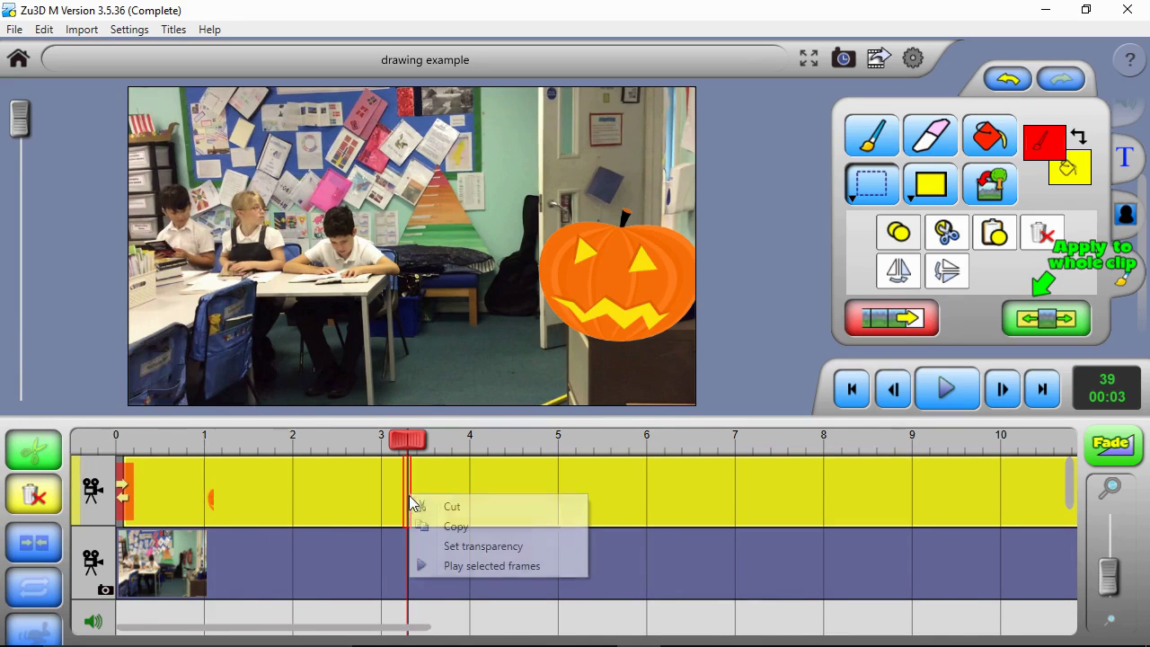
{"action": "left_click", "coordinate": [466, 548]}
{"action": "left_click_drag", "start_coordinate": [592, 327], "coordinate": [509, 331]}
{"action": "left_click", "coordinate": [584, 386]}
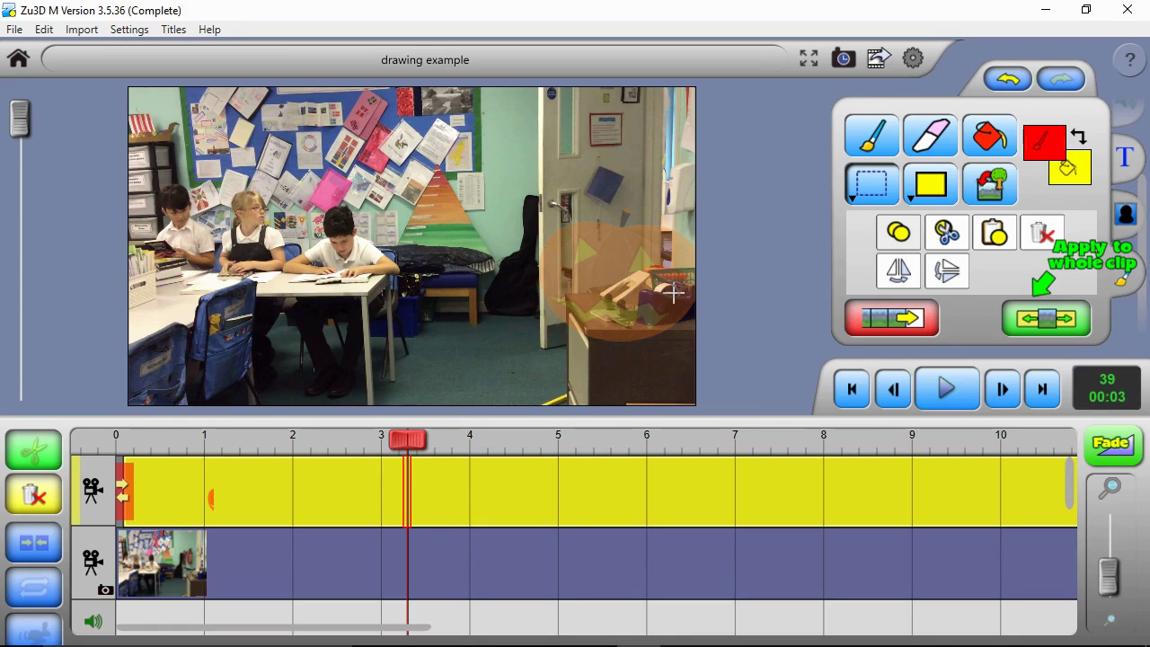
- Erase the parts of the faded pumpkin that cover the desk edge and the items on it, using a small hard eraser
{"action": "left_click_drag", "start_coordinate": [22, 129], "coordinate": [11, 187]}
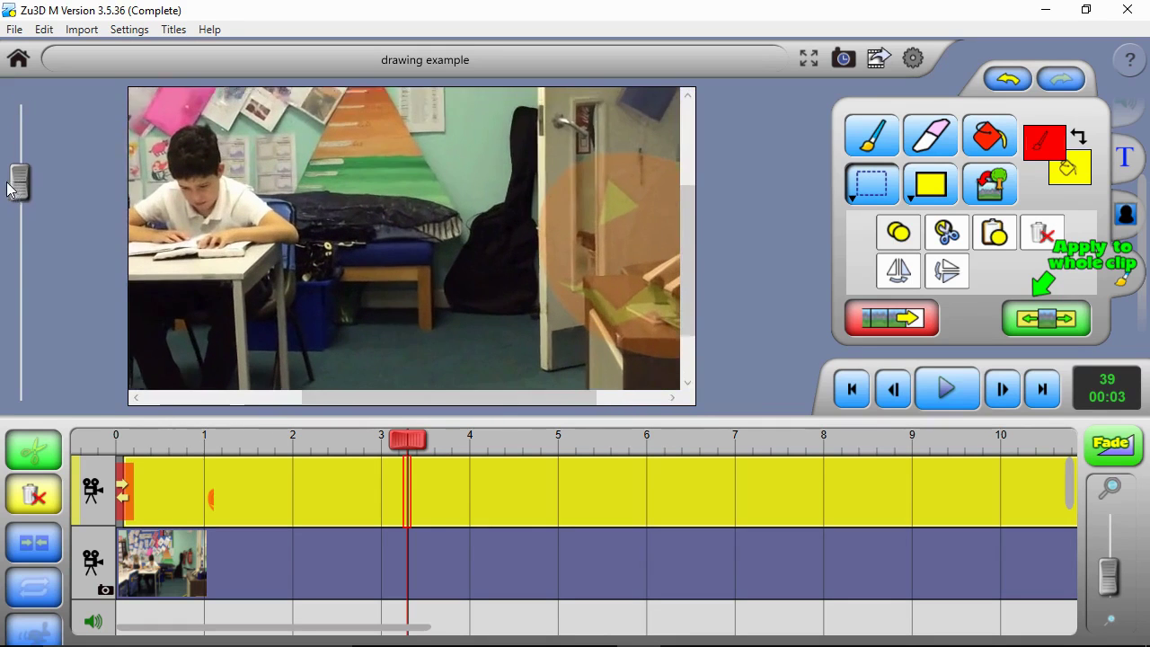
{"action": "left_click_drag", "start_coordinate": [429, 397], "coordinate": [578, 411]}
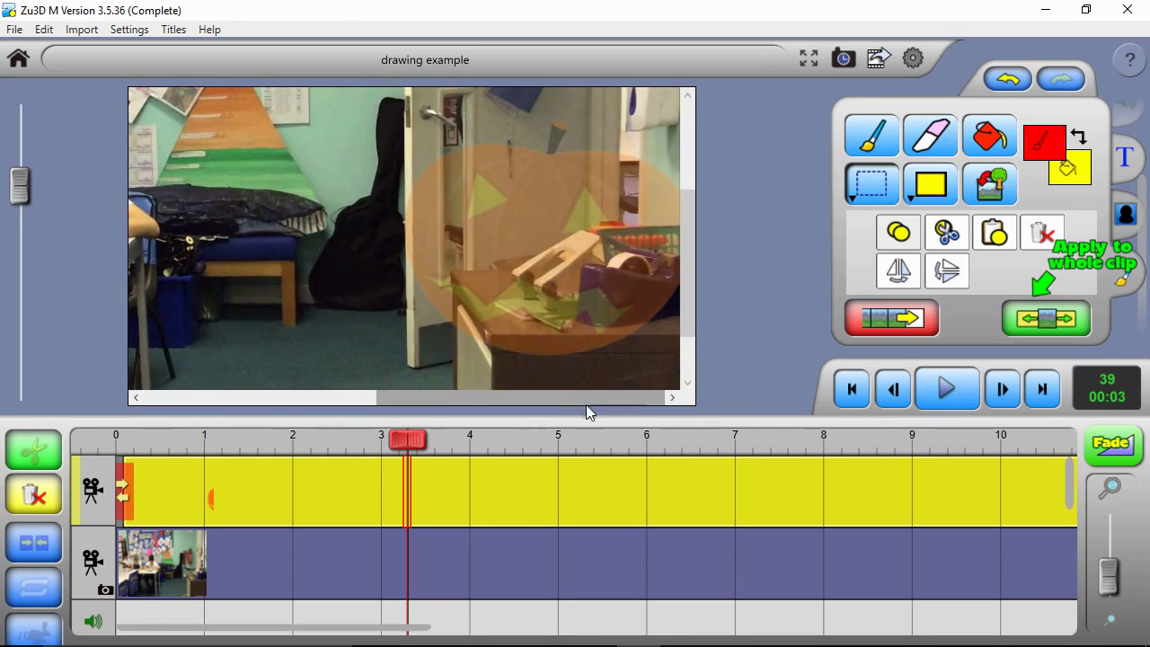
{"action": "left_click", "coordinate": [930, 135]}
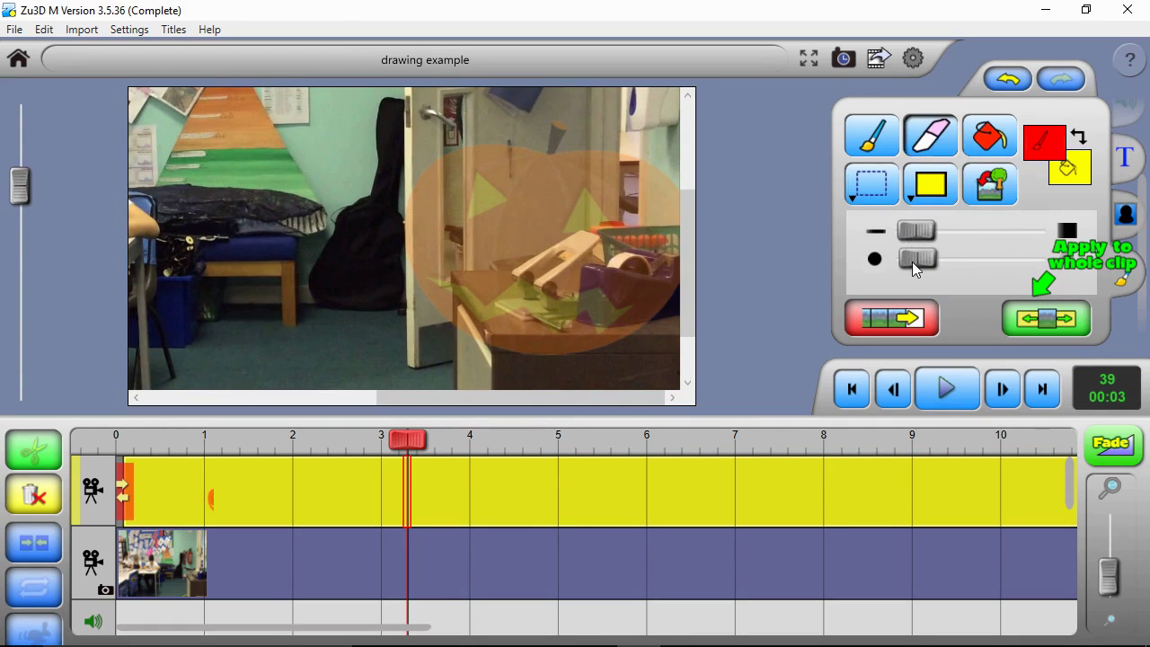
{"action": "left_click", "coordinate": [908, 254]}
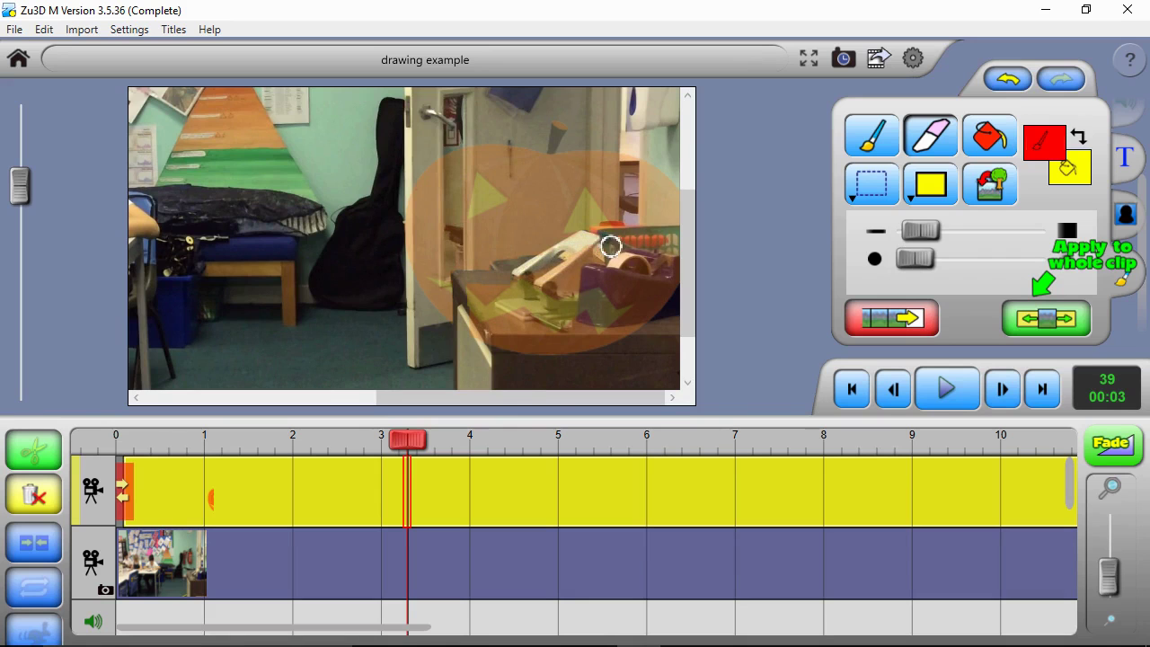
{"action": "left_click_drag", "start_coordinate": [616, 235], "coordinate": [653, 229]}
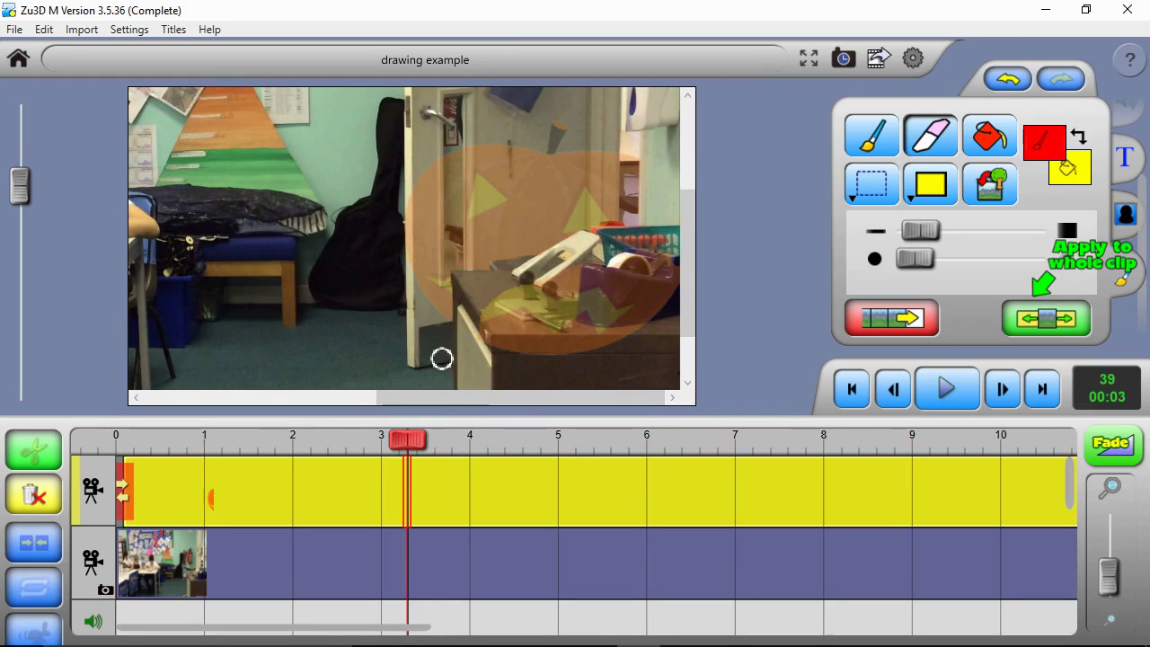
- Set the pumpkin clip's transparency value to 81% so the pumpkin looks solid again
{"action": "right_click", "coordinate": [405, 498]}
{"action": "left_click", "coordinate": [476, 544]}
{"action": "left_click", "coordinate": [579, 320]}
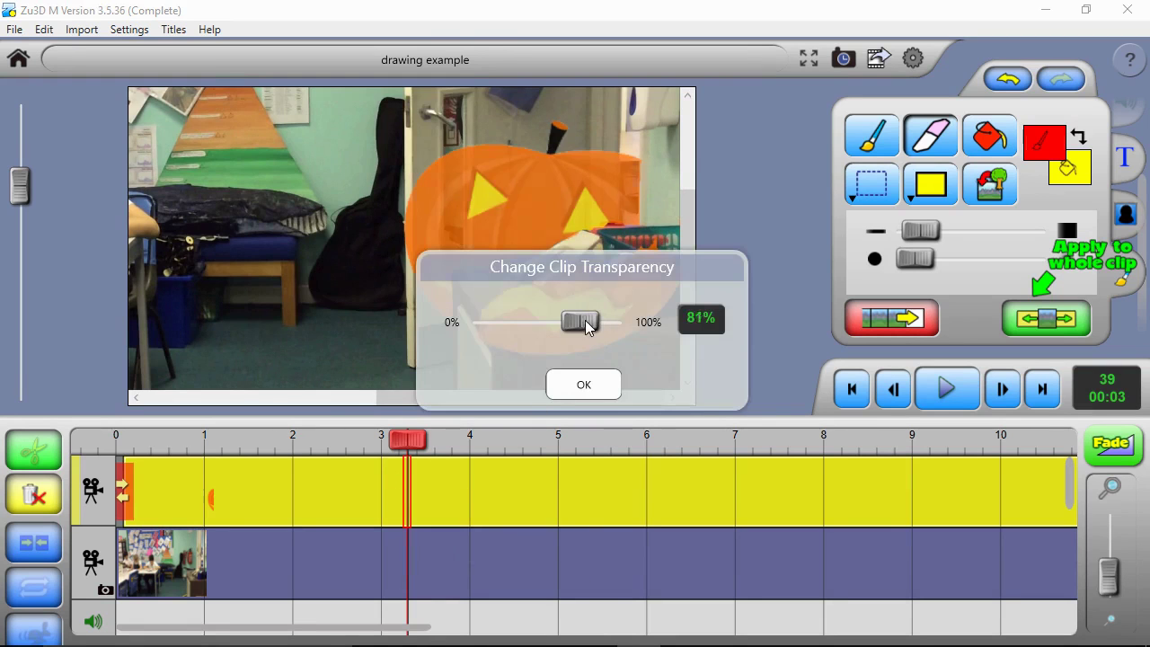
{"action": "left_click", "coordinate": [603, 391]}
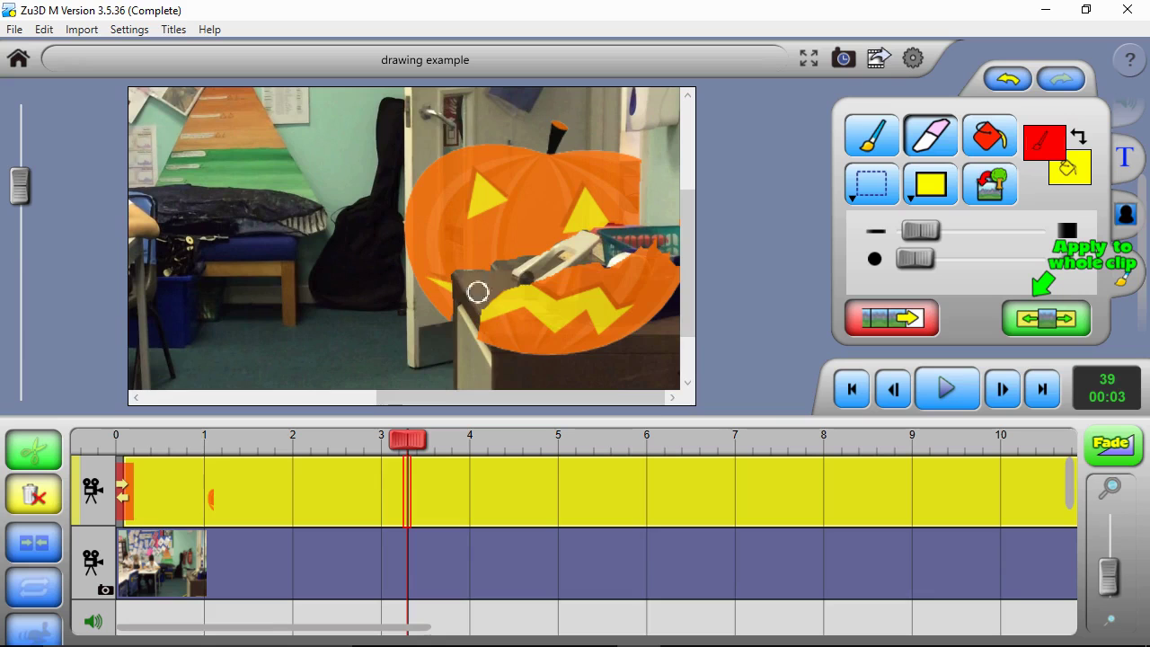
- Apply the erasing made at frame 39 to the whole pumpkin clip
{"action": "left_click_drag", "start_coordinate": [1103, 552], "coordinate": [1116, 515]}
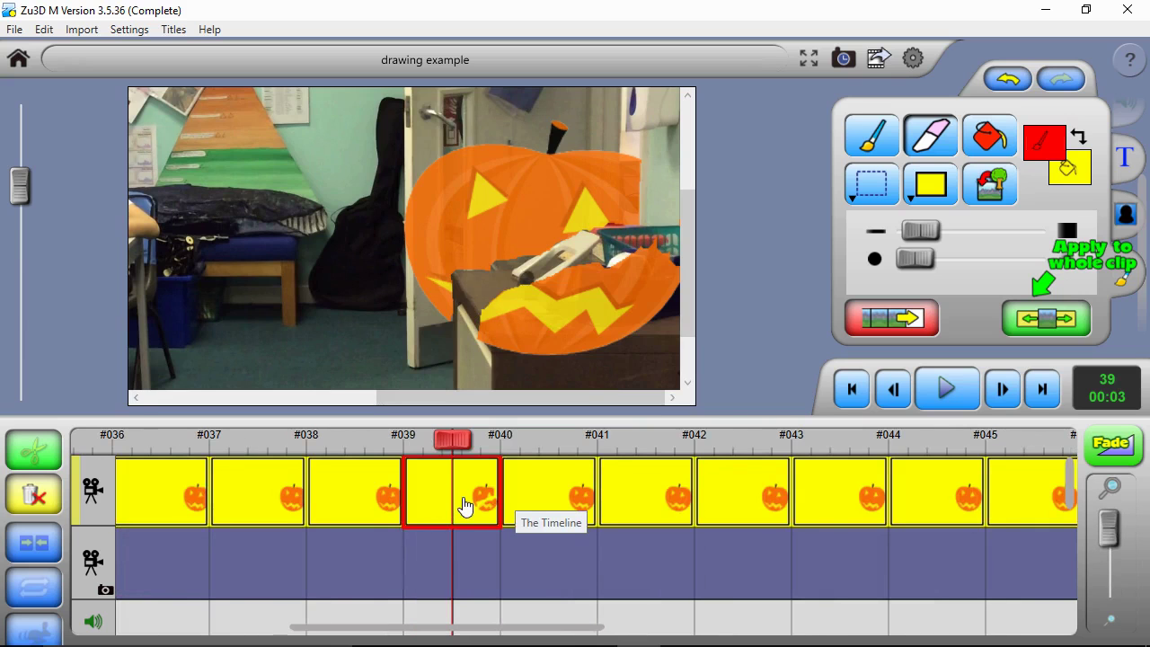
{"action": "left_click", "coordinate": [1040, 316]}
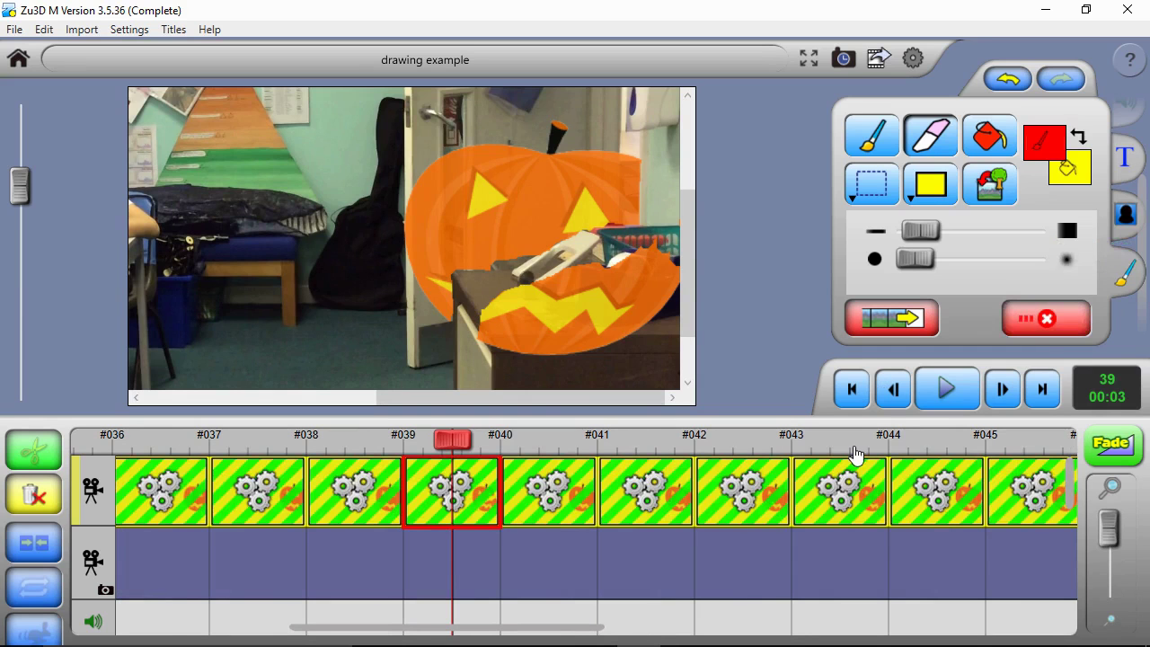
{"action": "mouse_move", "coordinate": [1108, 530]}
{"action": "left_mouse_down"}
{"action": "mouse_move", "coordinate": [1110, 561]}
{"action": "mouse_move", "coordinate": [1109, 531]}
{"action": "left_mouse_up"}
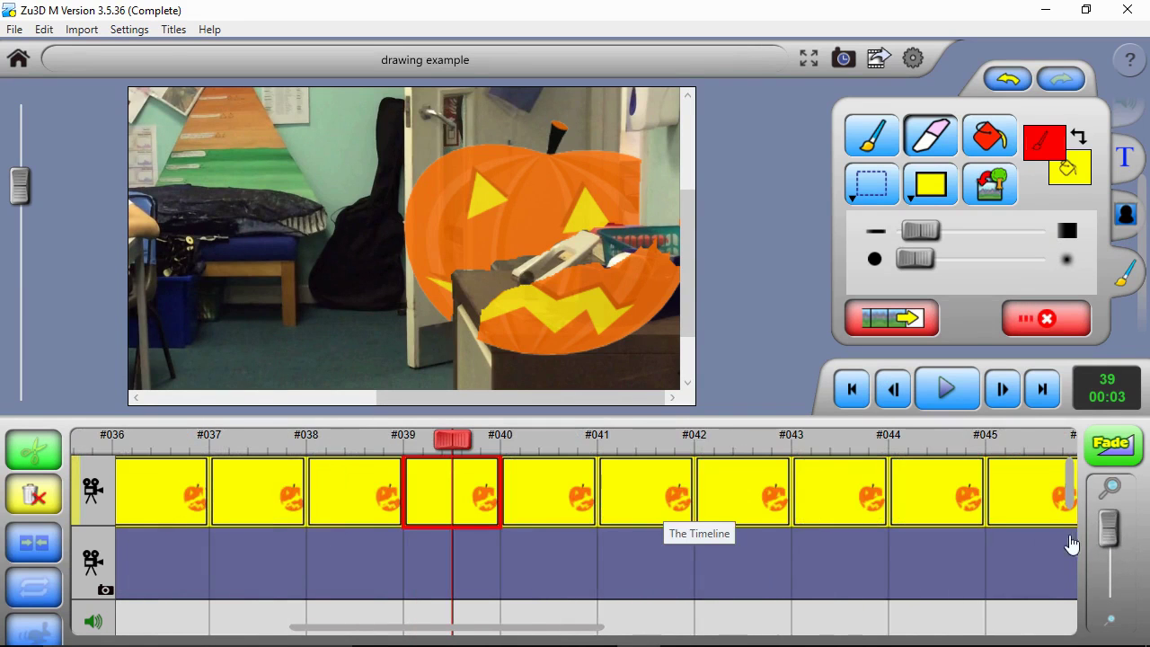
- At frame 34, enlarge the eraser slightly and erase the remaining pumpkin pieces beside the wall and over the desk
{"action": "left_click_drag", "start_coordinate": [1110, 536], "coordinate": [1107, 579]}
{"action": "left_click_drag", "start_coordinate": [411, 467], "coordinate": [280, 470]}
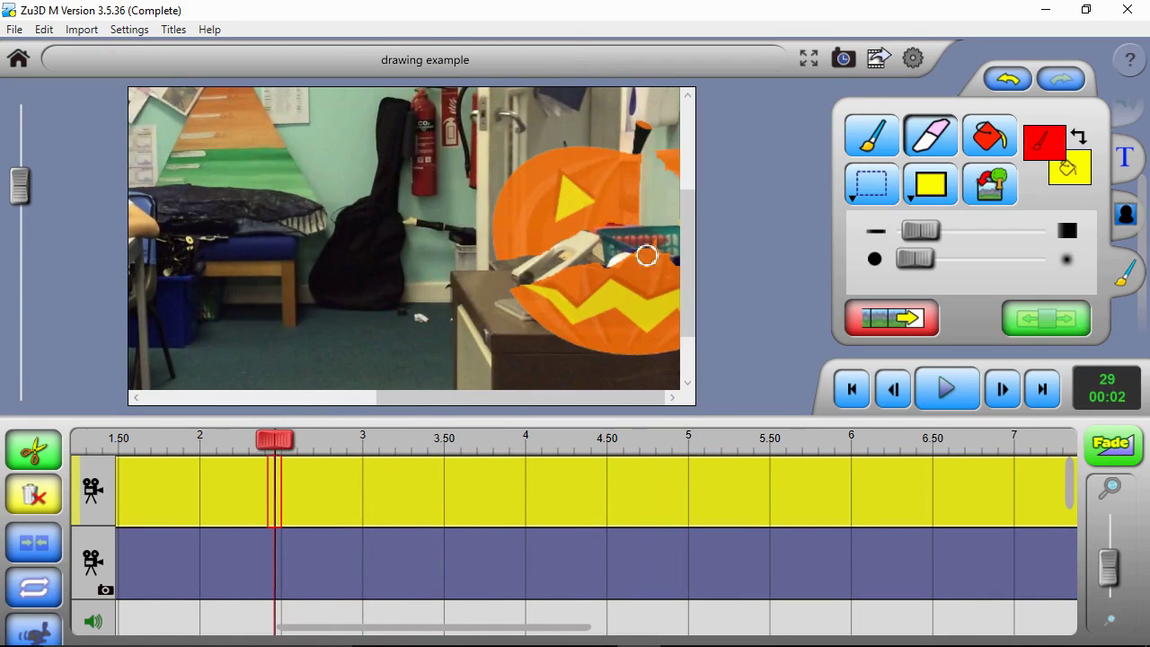
{"action": "left_click_drag", "start_coordinate": [278, 450], "coordinate": [340, 459]}
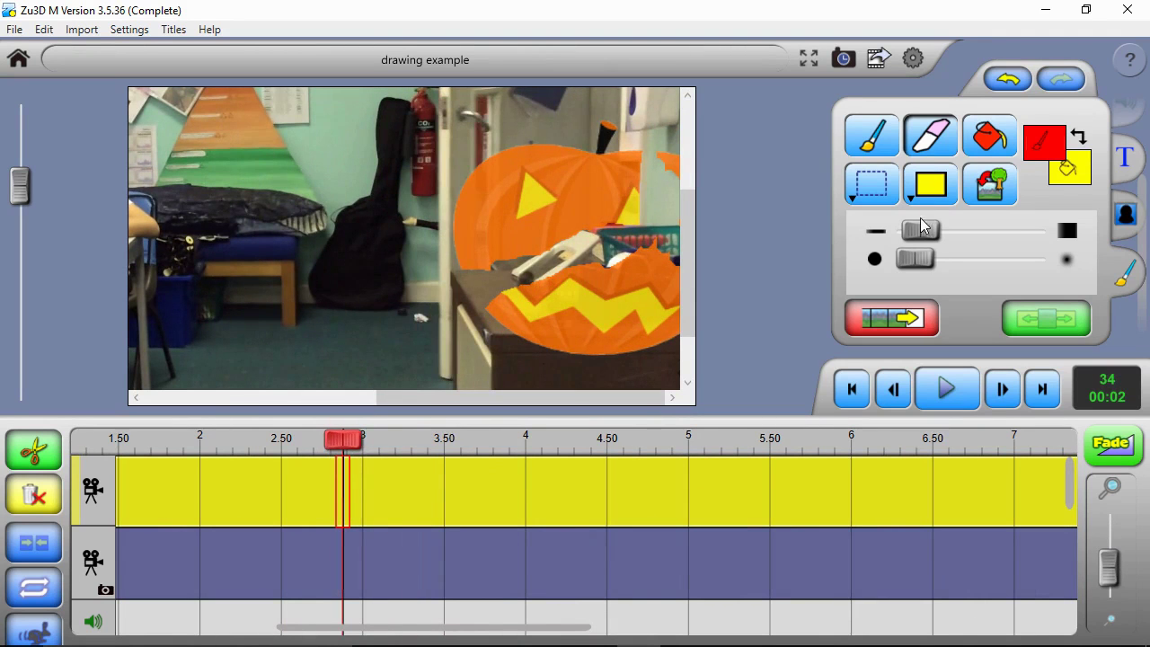
{"action": "left_click_drag", "start_coordinate": [916, 232], "coordinate": [927, 233]}
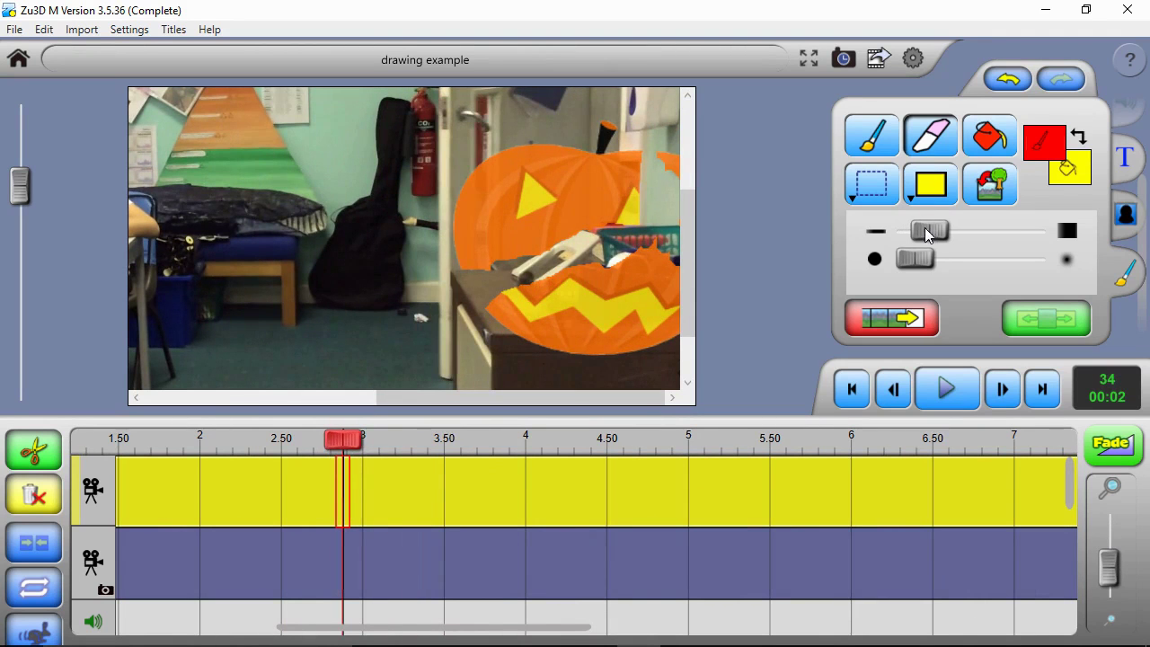
{"action": "left_click", "coordinate": [665, 164]}
{"action": "mouse_move", "coordinate": [668, 268]}
{"action": "left_mouse_down"}
{"action": "mouse_move", "coordinate": [658, 350]}
{"action": "mouse_move", "coordinate": [651, 244]}
{"action": "mouse_move", "coordinate": [485, 299]}
{"action": "mouse_move", "coordinate": [631, 293]}
{"action": "mouse_move", "coordinate": [635, 345]}
{"action": "mouse_move", "coordinate": [611, 332]}
{"action": "mouse_move", "coordinate": [643, 248]}
{"action": "mouse_move", "coordinate": [604, 348]}
{"action": "mouse_move", "coordinate": [590, 317]}
{"action": "mouse_move", "coordinate": [562, 316]}
{"action": "left_mouse_up"}
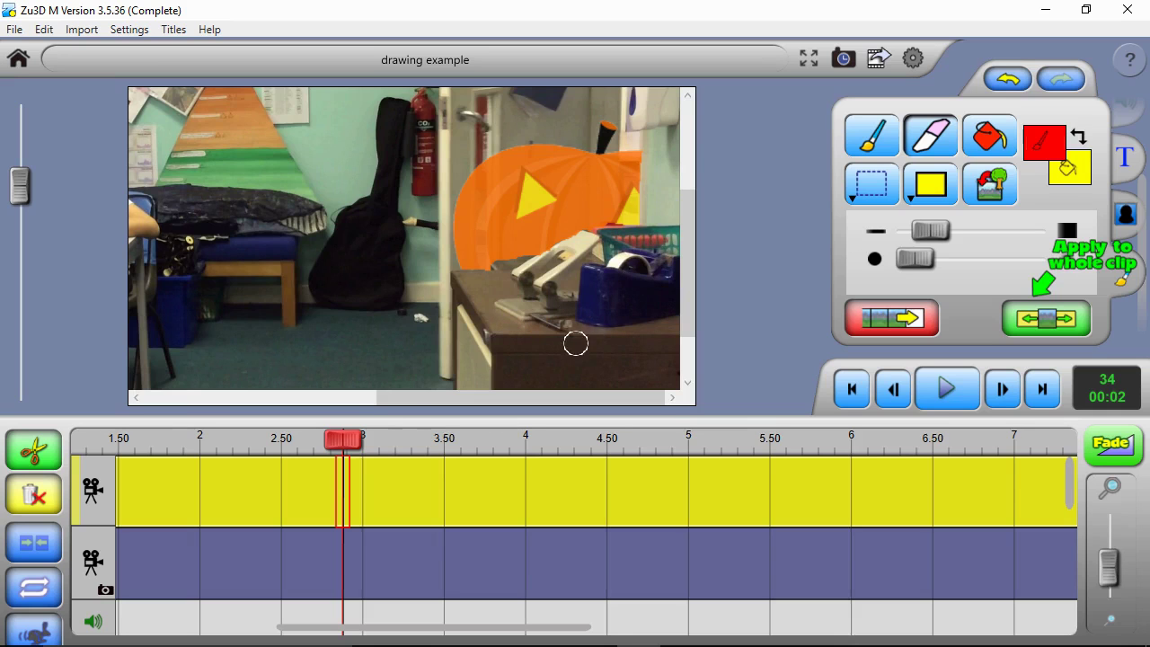
- Apply the frame 34 erasing to the whole clip and return to the full picture view
{"action": "left_click", "coordinate": [1052, 327]}
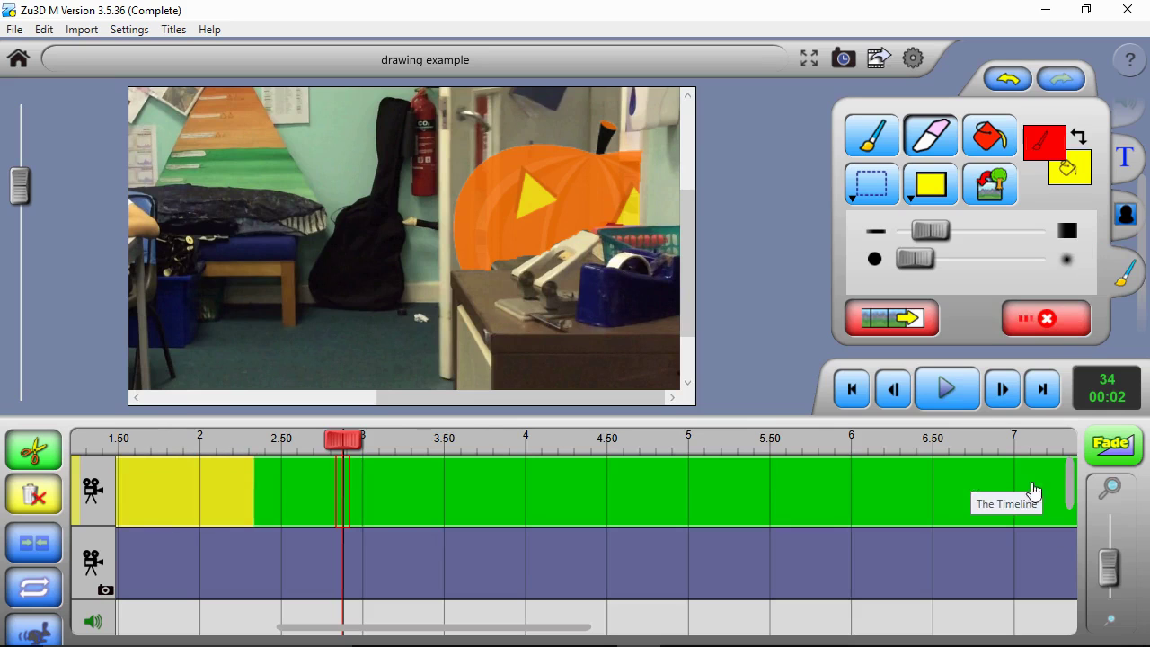
{"action": "mouse_move", "coordinate": [1112, 564]}
{"action": "left_mouse_down"}
{"action": "mouse_move", "coordinate": [1119, 523]}
{"action": "mouse_move", "coordinate": [1110, 558]}
{"action": "left_mouse_up"}
{"action": "left_click_drag", "start_coordinate": [27, 196], "coordinate": [27, 126]}
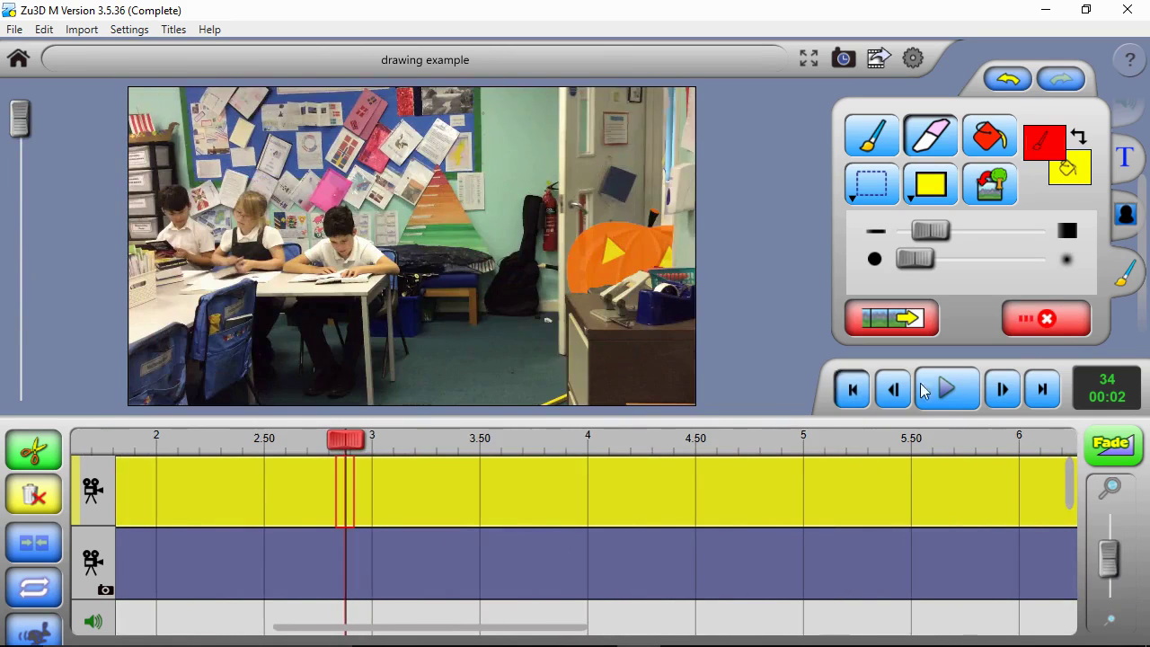
- At frame 24, erase the leftover pumpkin trace beside the wall above the desk and apply the erasing to the whole clip
{"action": "left_click", "coordinate": [923, 388]}
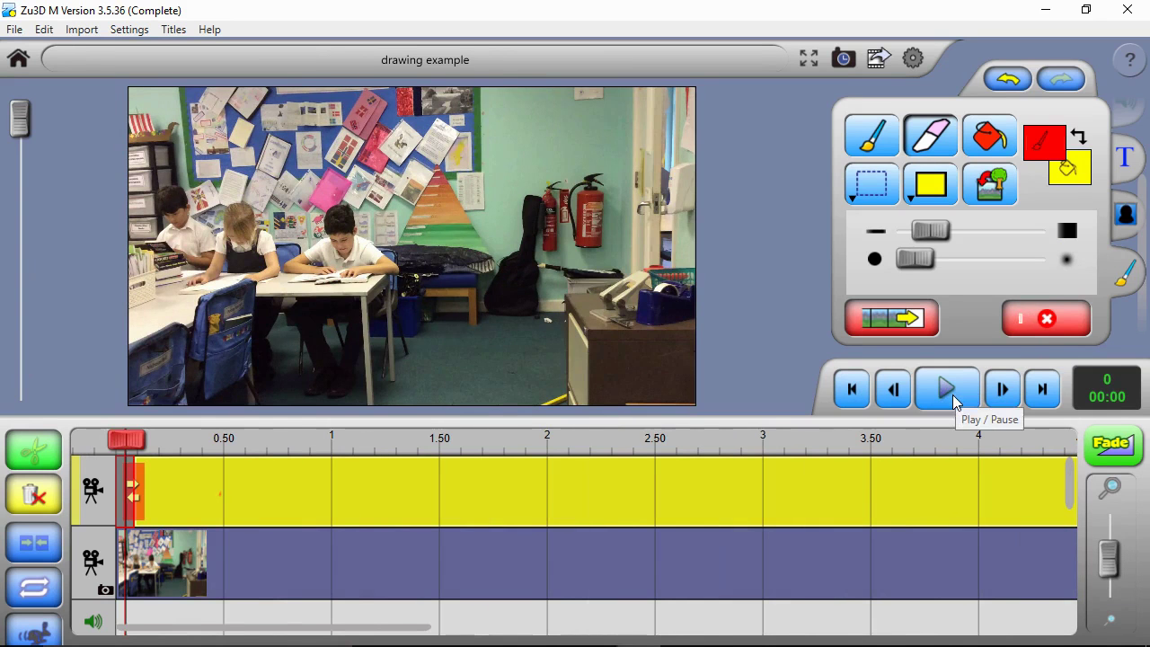
{"action": "left_click", "coordinate": [950, 389]}
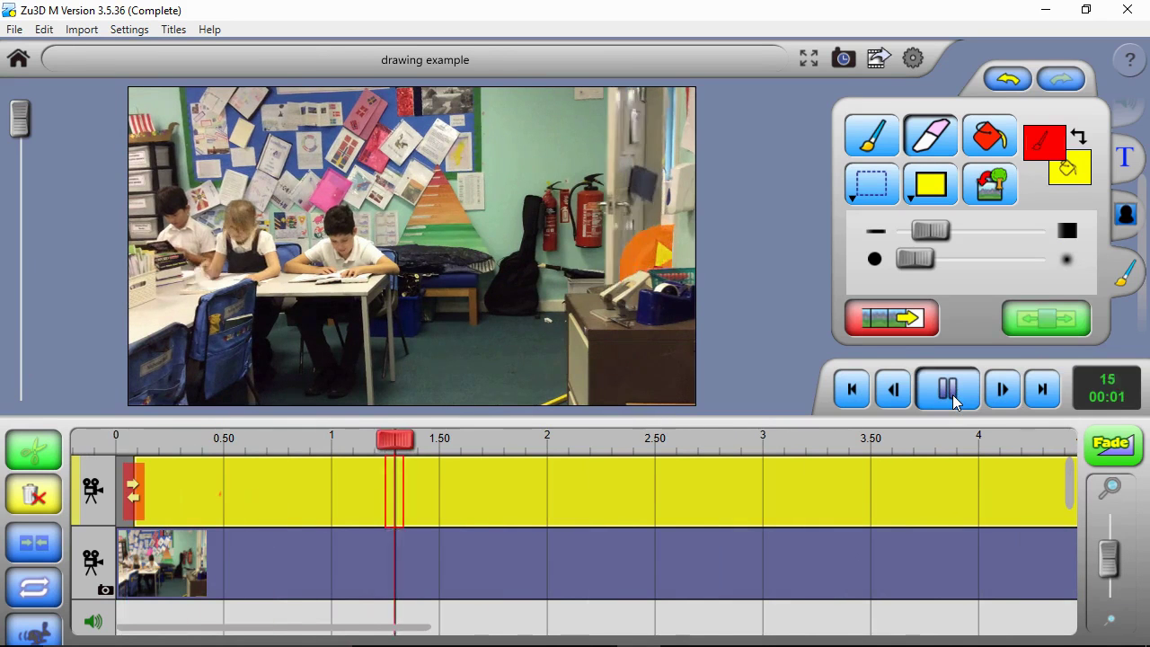
{"action": "left_click", "coordinate": [922, 395]}
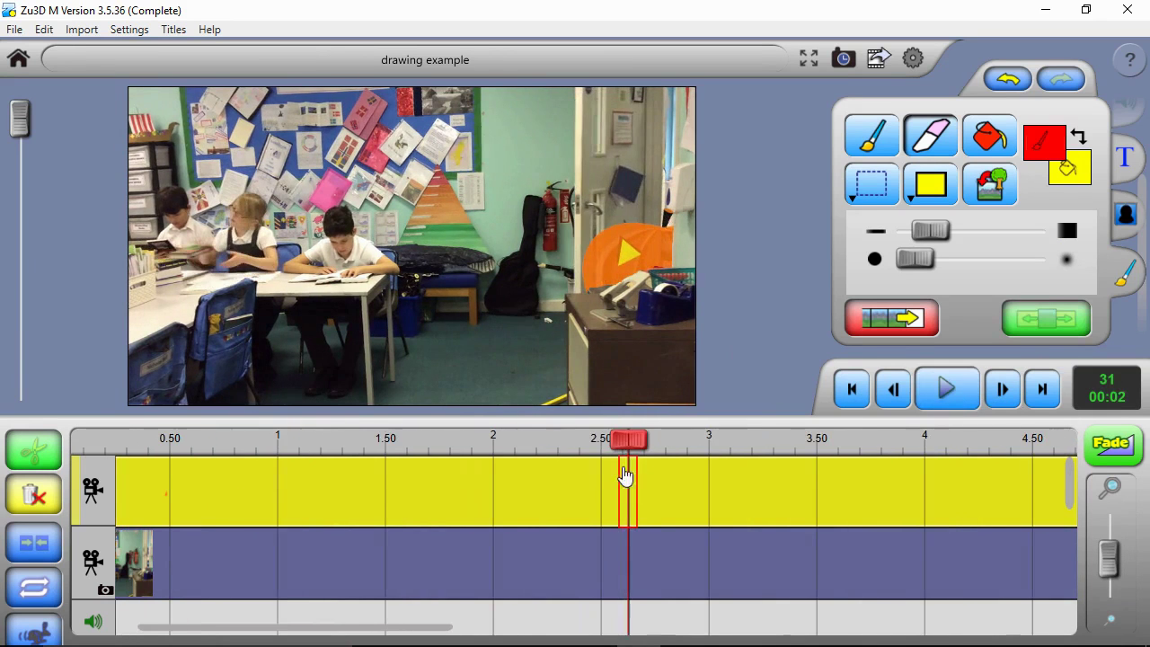
{"action": "left_click_drag", "start_coordinate": [628, 440], "coordinate": [502, 442]}
{"action": "left_click", "coordinate": [690, 229]}
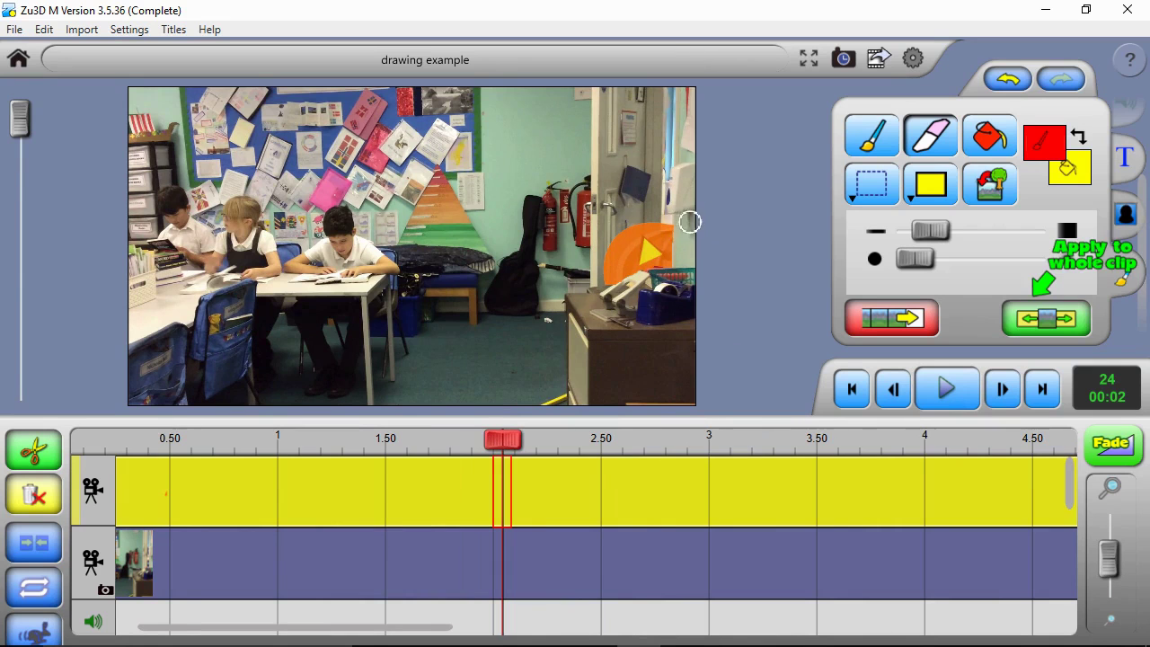
{"action": "left_click", "coordinate": [1042, 319]}
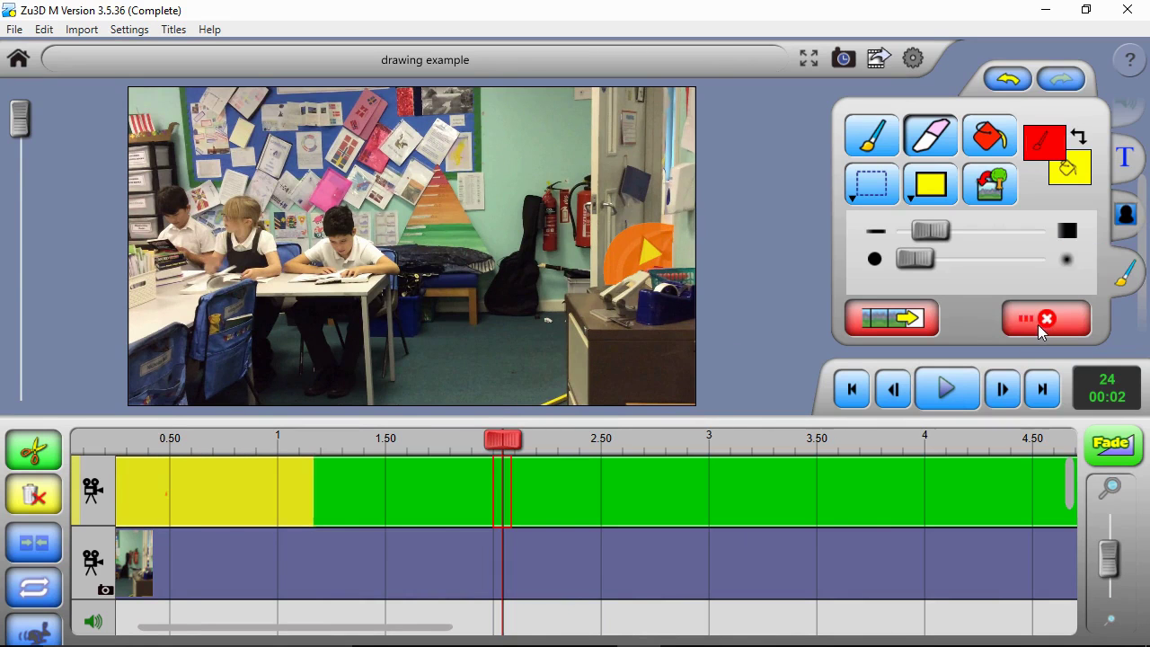
- At frame 57, erase the pumpkin's lower tip overlapping the desk front and apply the erasing to the whole clip
{"action": "left_click_drag", "start_coordinate": [1109, 560], "coordinate": [1108, 582]}
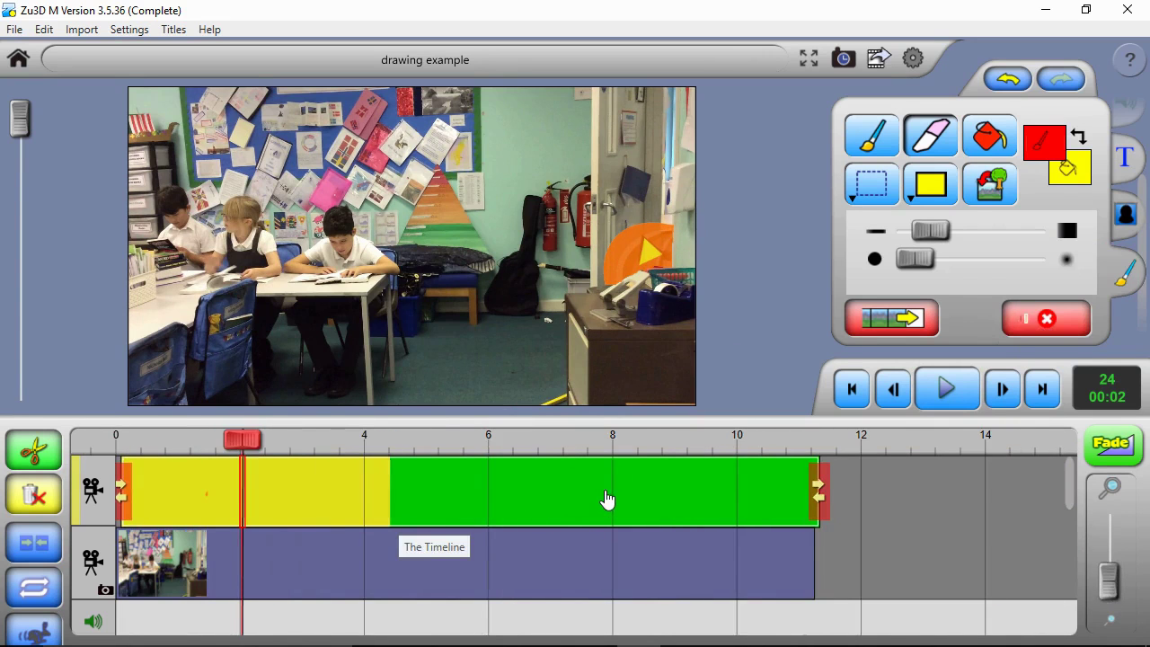
{"action": "left_click", "coordinate": [860, 391]}
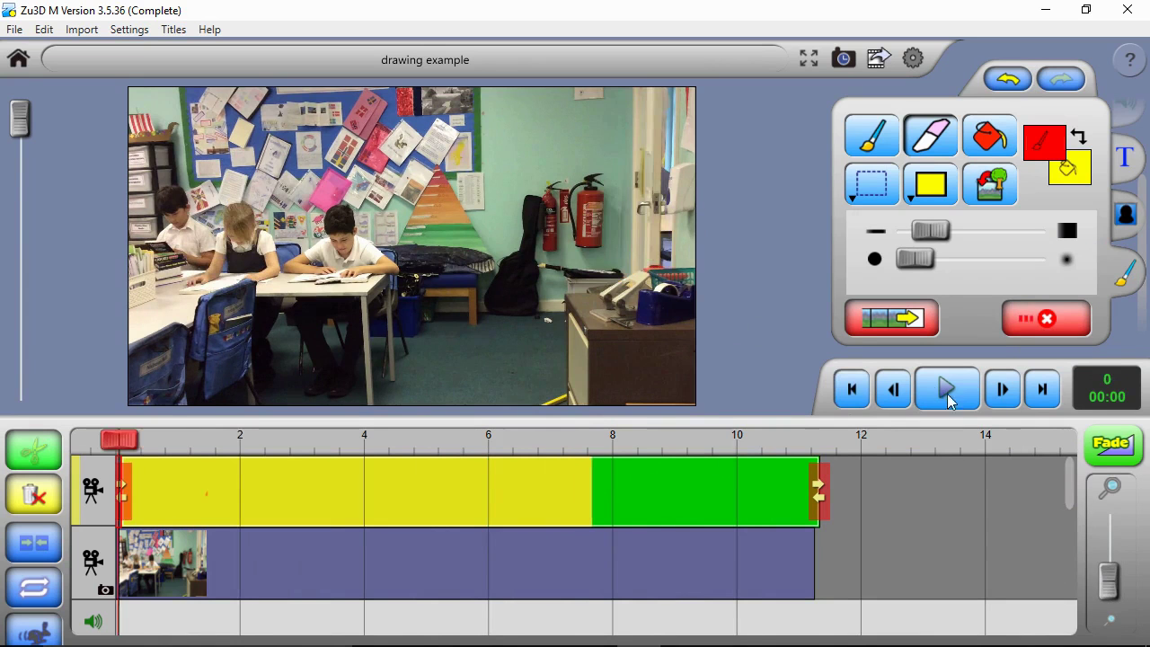
{"action": "left_click", "coordinate": [944, 386]}
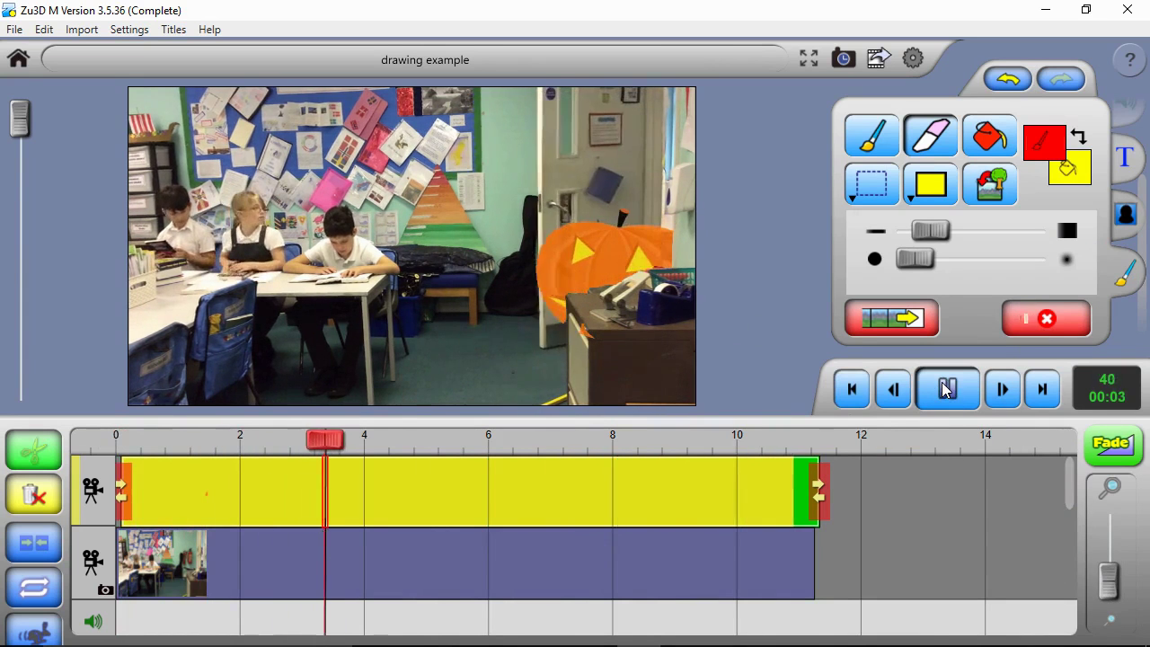
{"action": "left_click", "coordinate": [945, 388]}
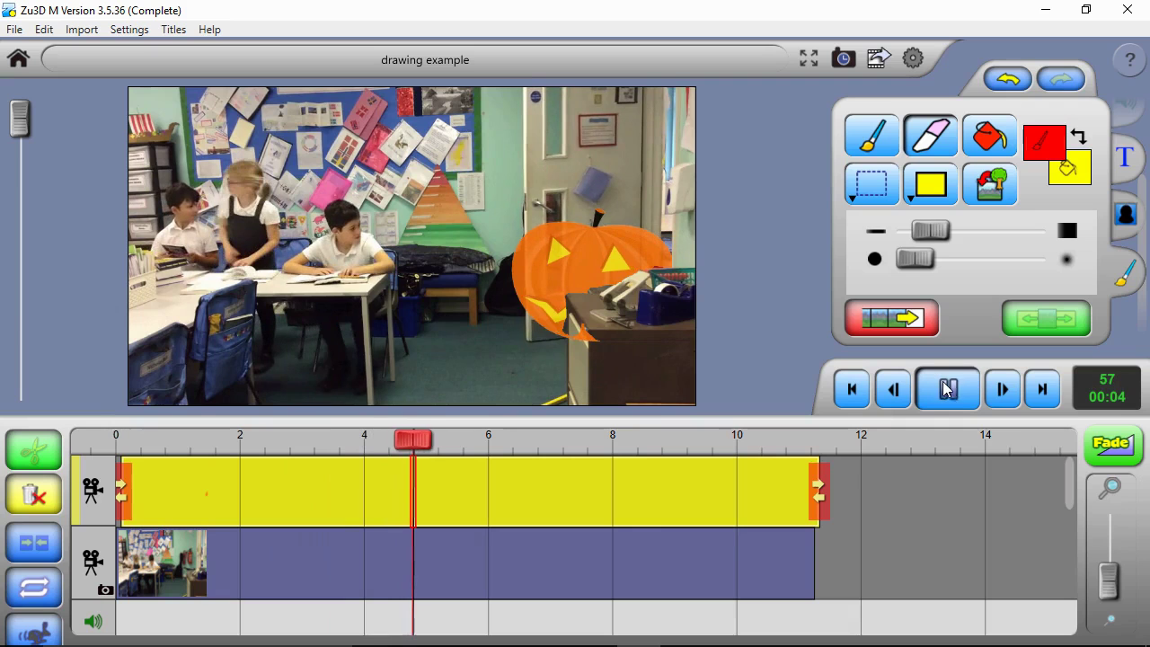
{"action": "left_click", "coordinate": [587, 344]}
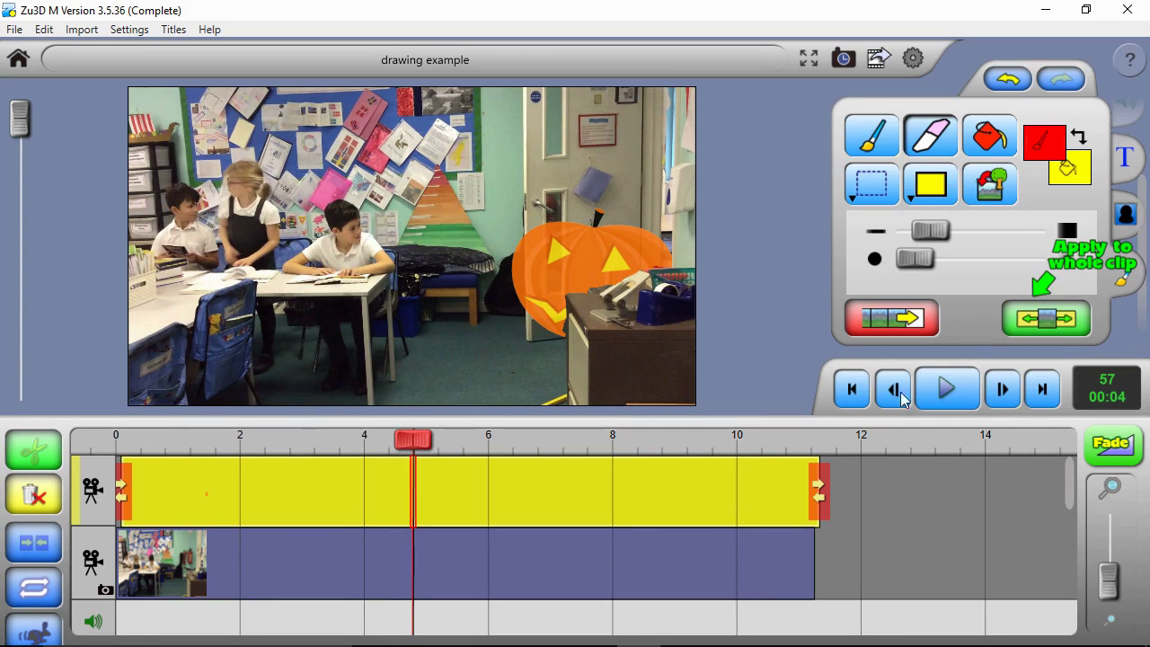
{"action": "left_click", "coordinate": [1079, 331]}
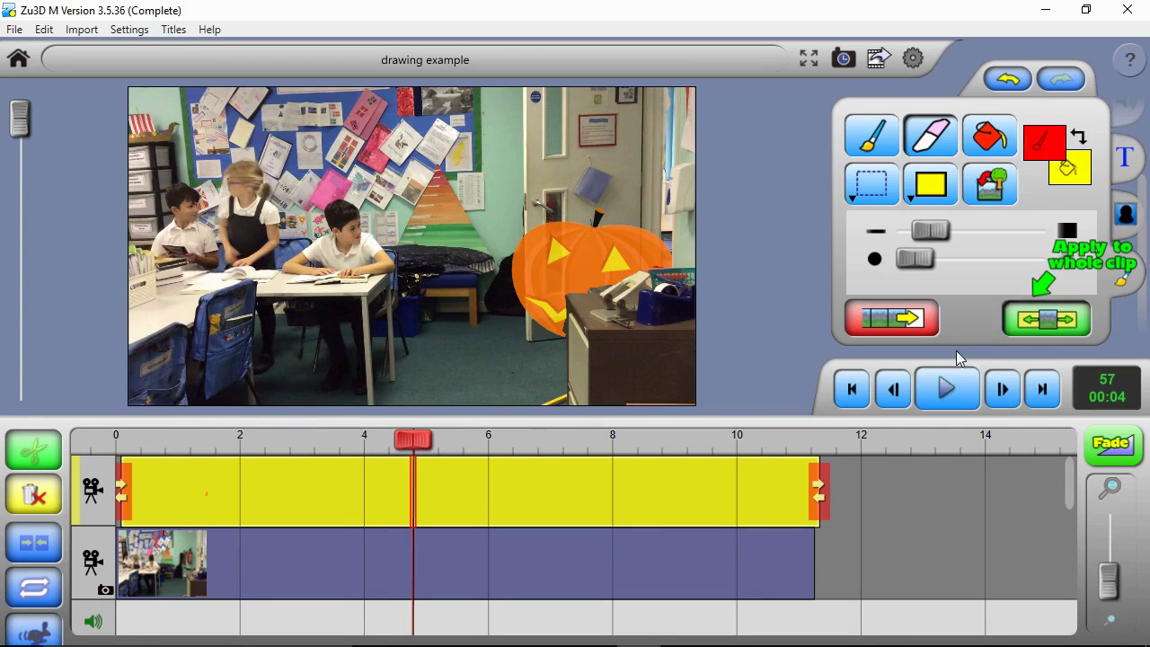
- Play the animation from the start to check that the pumpkin stays behind the desk and wall
{"action": "left_click", "coordinate": [846, 386]}
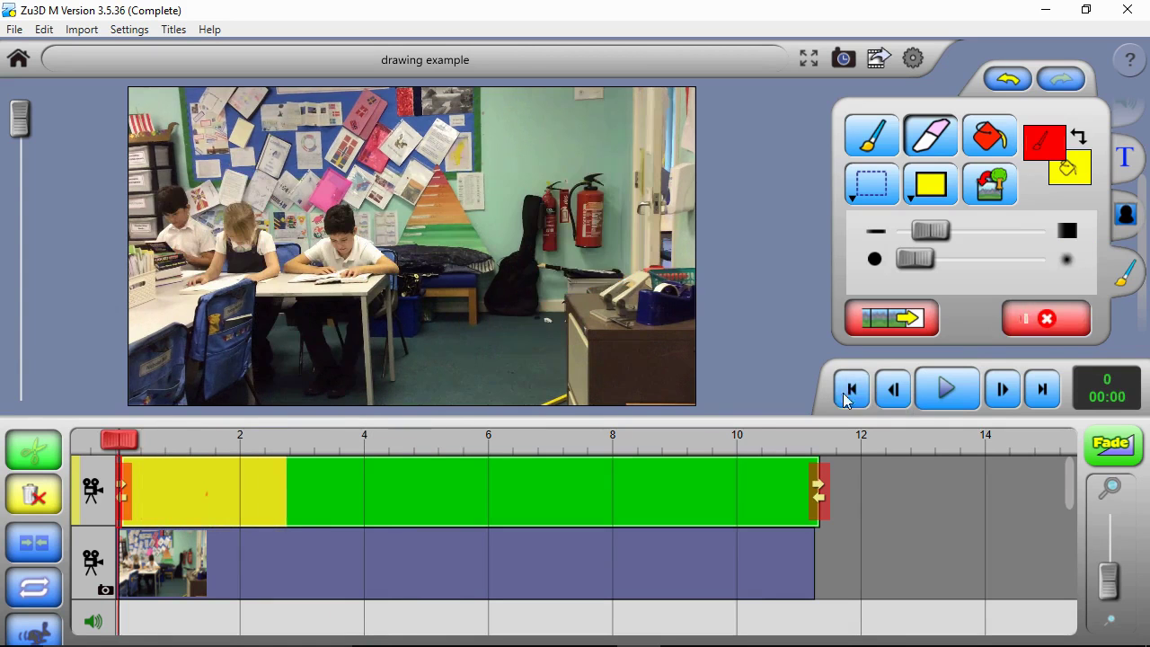
{"action": "left_click", "coordinate": [947, 389]}
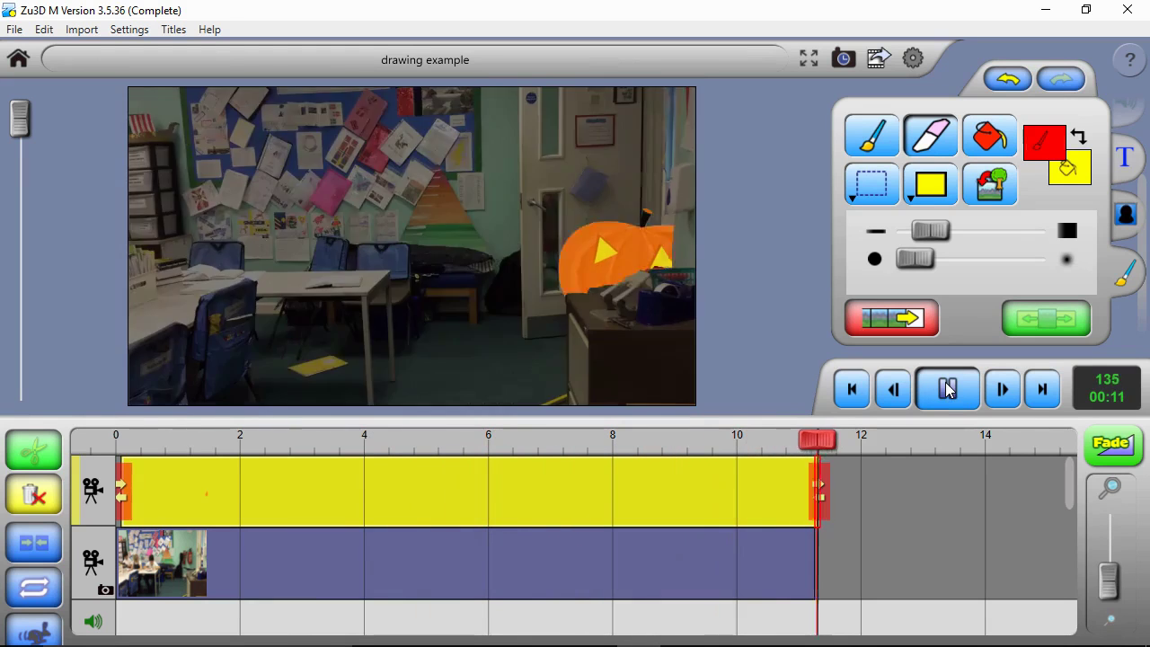
{"action": "left_click", "coordinate": [865, 389]}
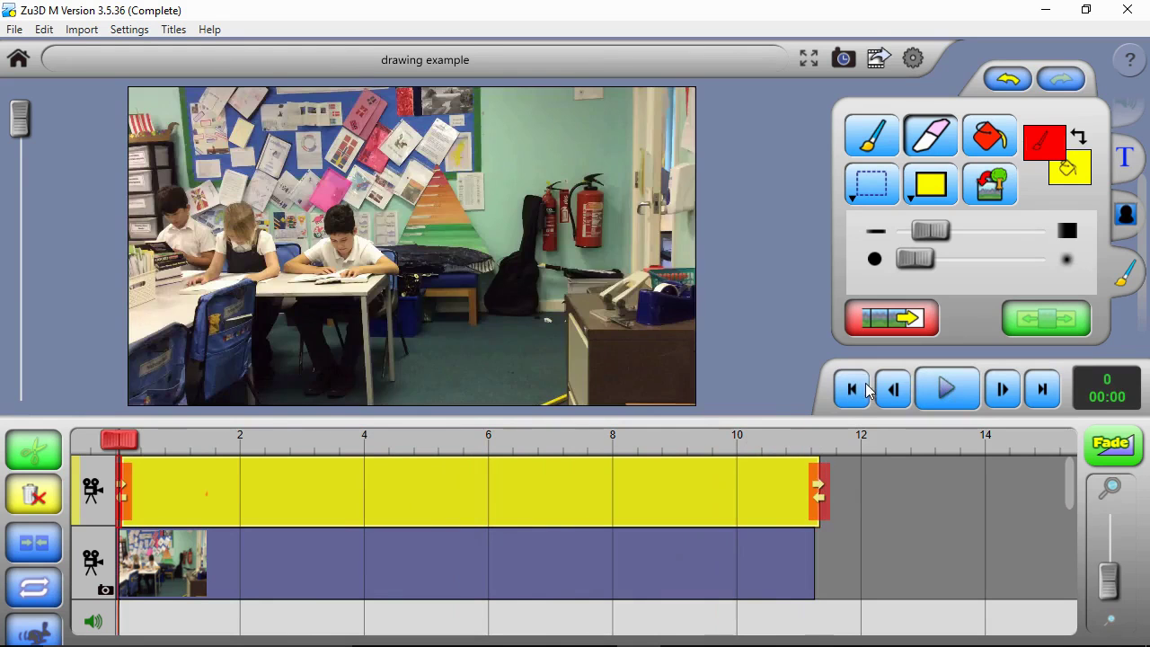
{"action": "left_click", "coordinate": [933, 385]}
{"action": "left_click", "coordinate": [933, 386]}
- Add a speech bubble overlay at frame 60 with the spiky burst shape and the text "hello"
{"action": "left_click", "coordinate": [1124, 157]}
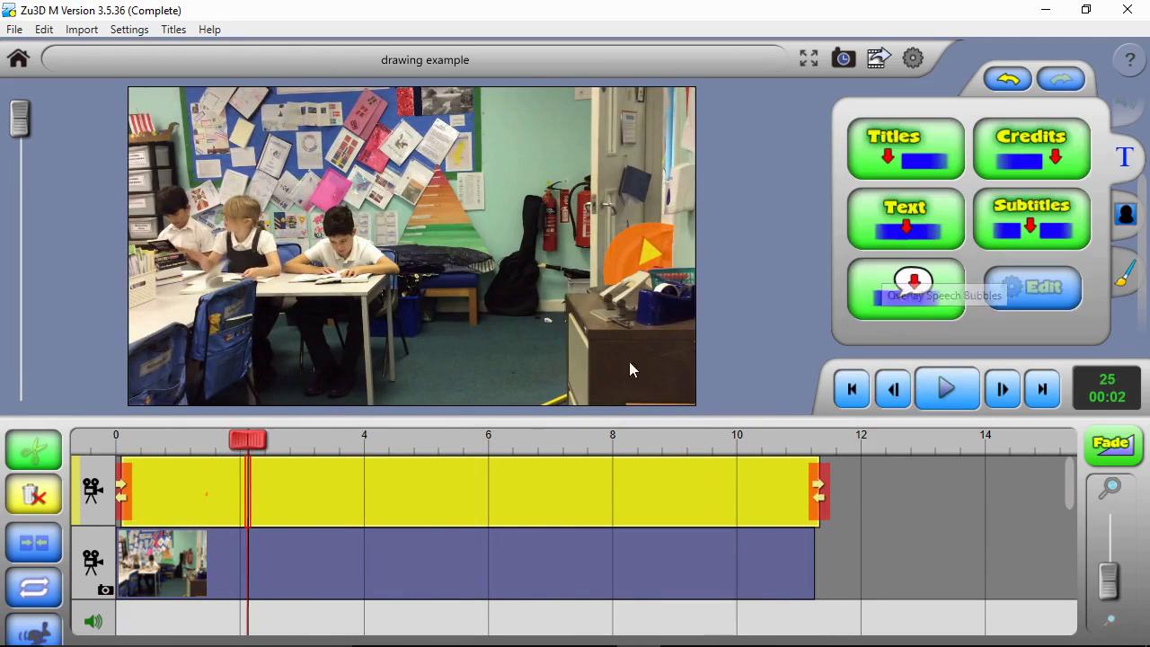
{"action": "left_click", "coordinate": [428, 438]}
{"action": "left_click", "coordinate": [905, 287]}
{"action": "left_click", "coordinate": [743, 422]}
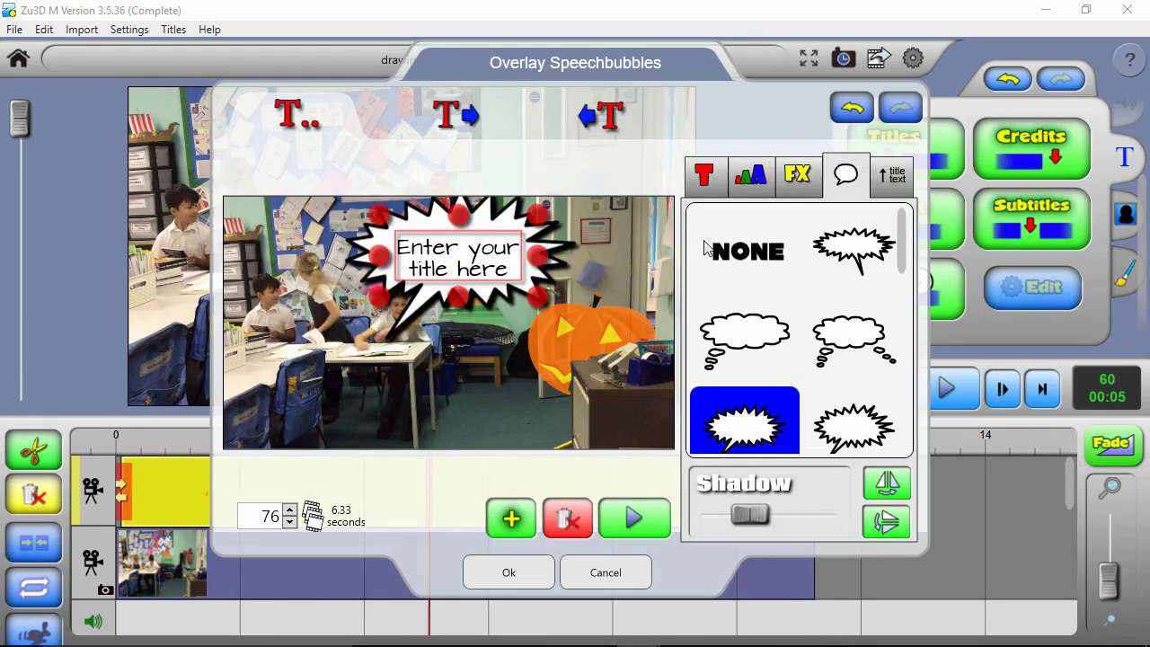
{"action": "left_click", "coordinate": [478, 263]}
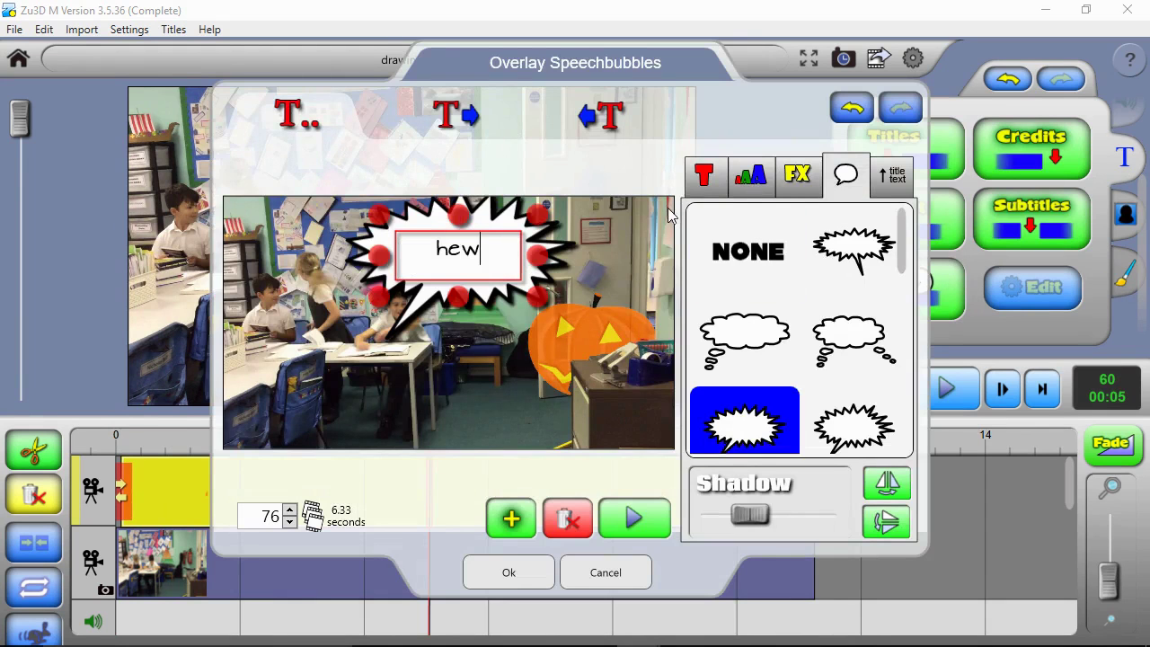
- Shrink the speech bubble, flip it horizontally and place it above the pumpkin with its tail pointing at it, accepting the overlay
{"action": "left_click", "coordinate": [753, 180]}
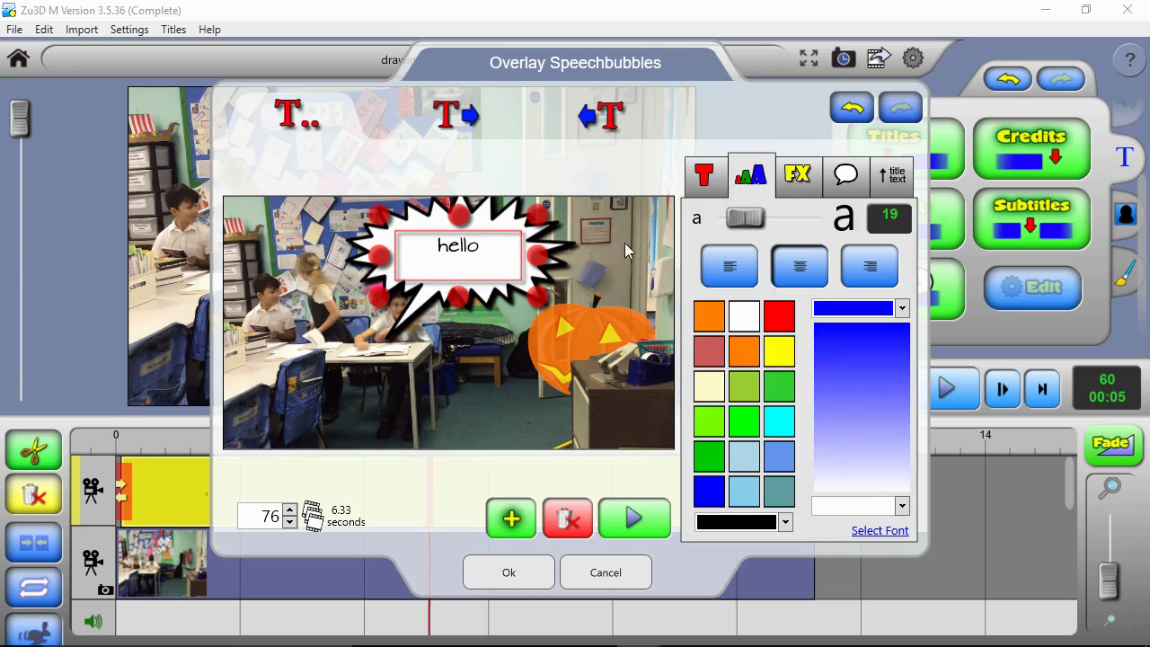
{"action": "left_click_drag", "start_coordinate": [550, 299], "coordinate": [500, 286]}
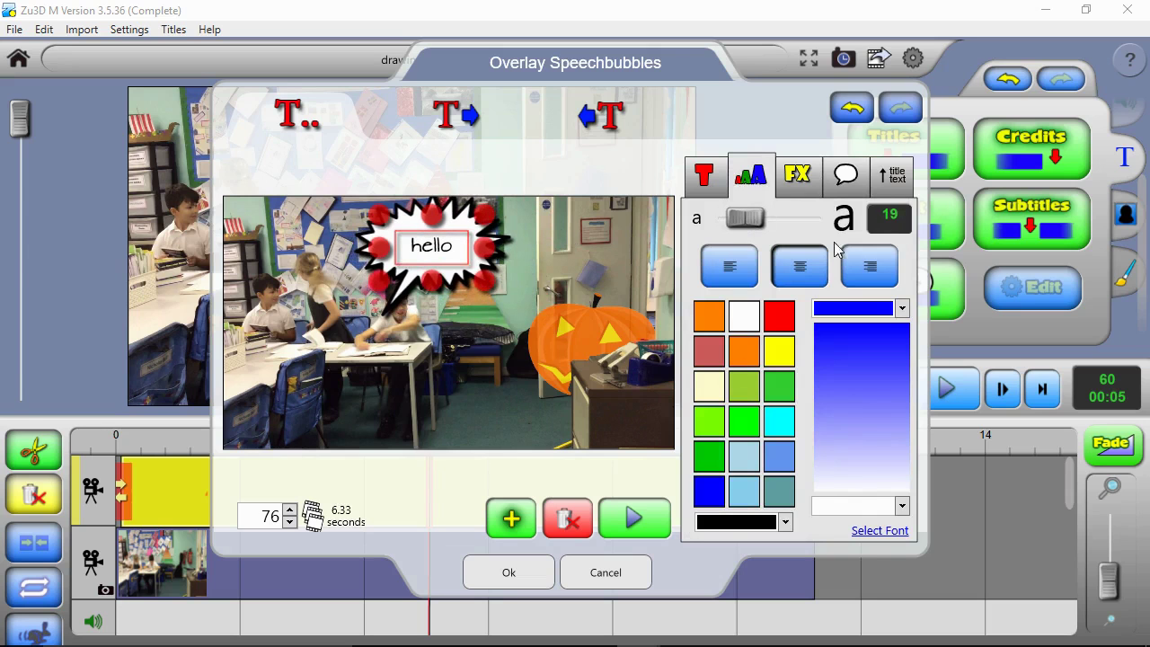
{"action": "left_click", "coordinate": [843, 177]}
{"action": "left_click_drag", "start_coordinate": [440, 256], "coordinate": [508, 254]}
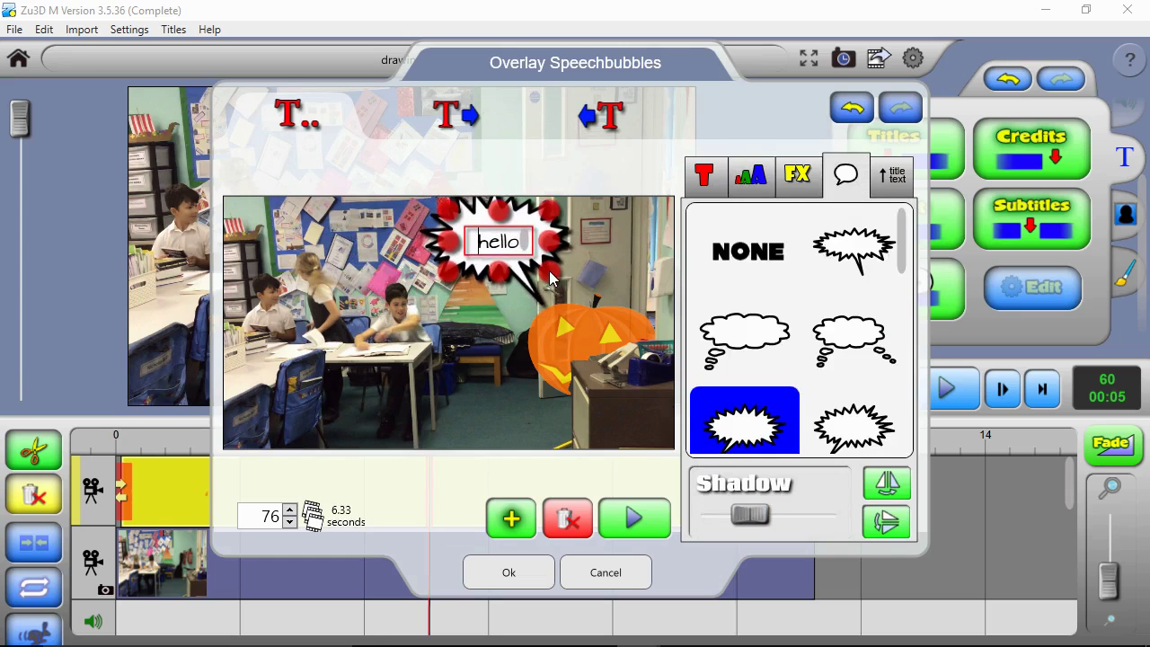
{"action": "left_click", "coordinate": [521, 582]}
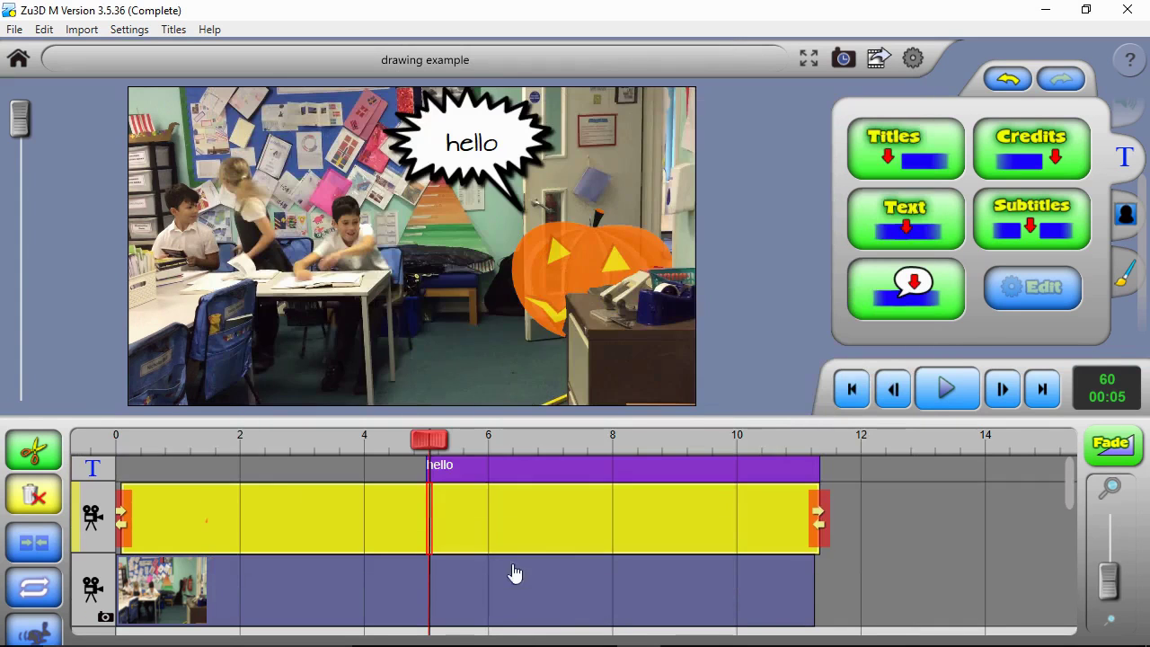
- Shorten the "hello" speech bubble clip to end at frame 129 and play the movie to check its timing
{"action": "left_click", "coordinate": [606, 468]}
{"action": "left_click_drag", "start_coordinate": [816, 468], "coordinate": [783, 469]}
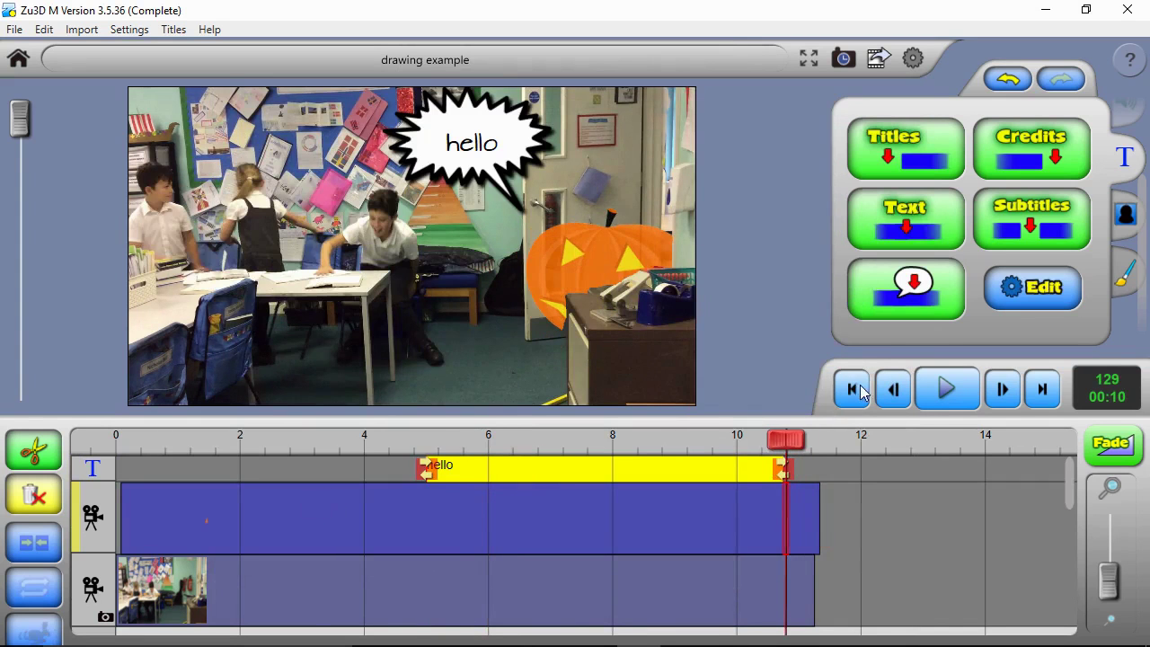
{"action": "left_click", "coordinate": [943, 388]}
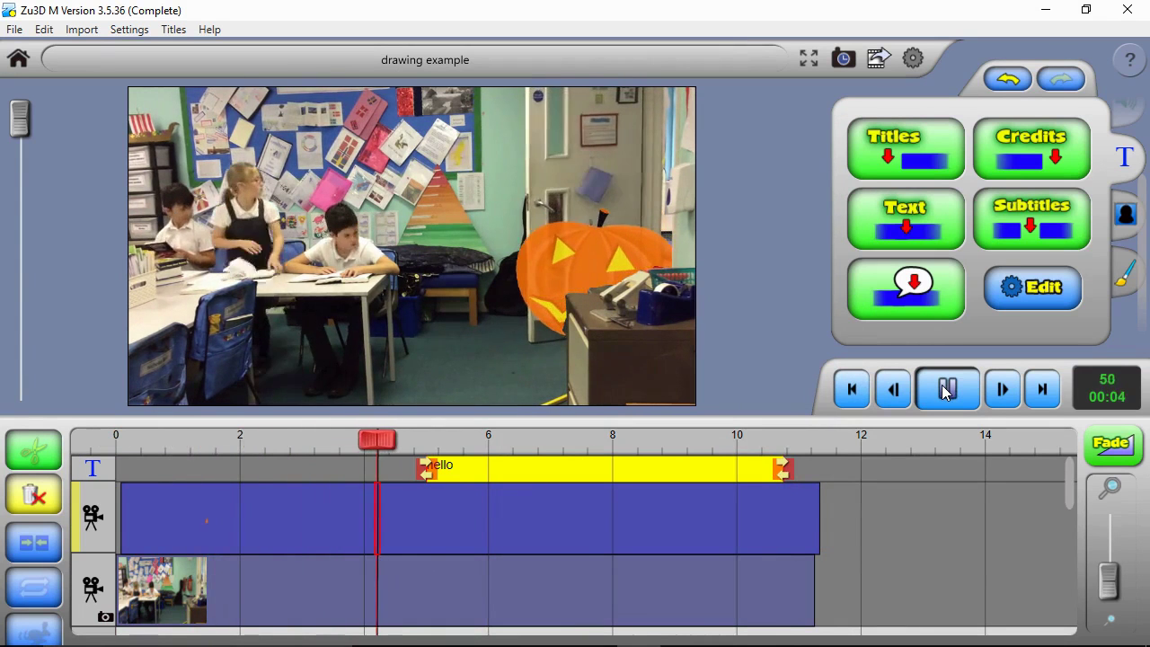
{"action": "left_click", "coordinate": [947, 390]}
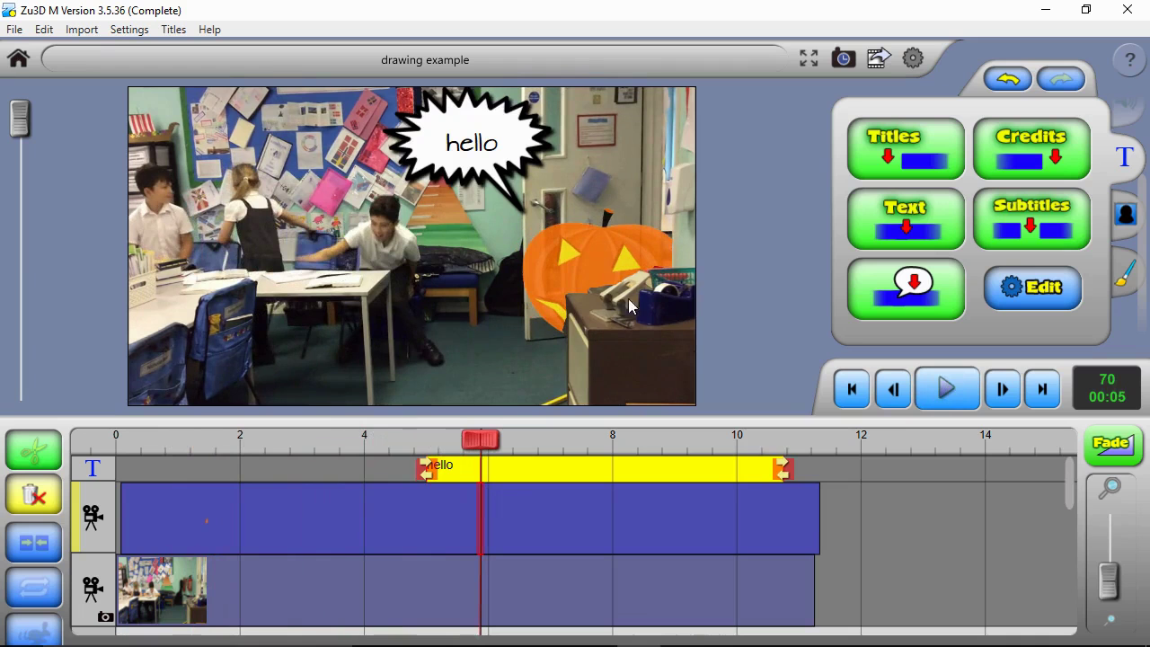
- Set the pumpkin clip's transparency value to 100%
{"action": "right_click", "coordinate": [405, 527]}
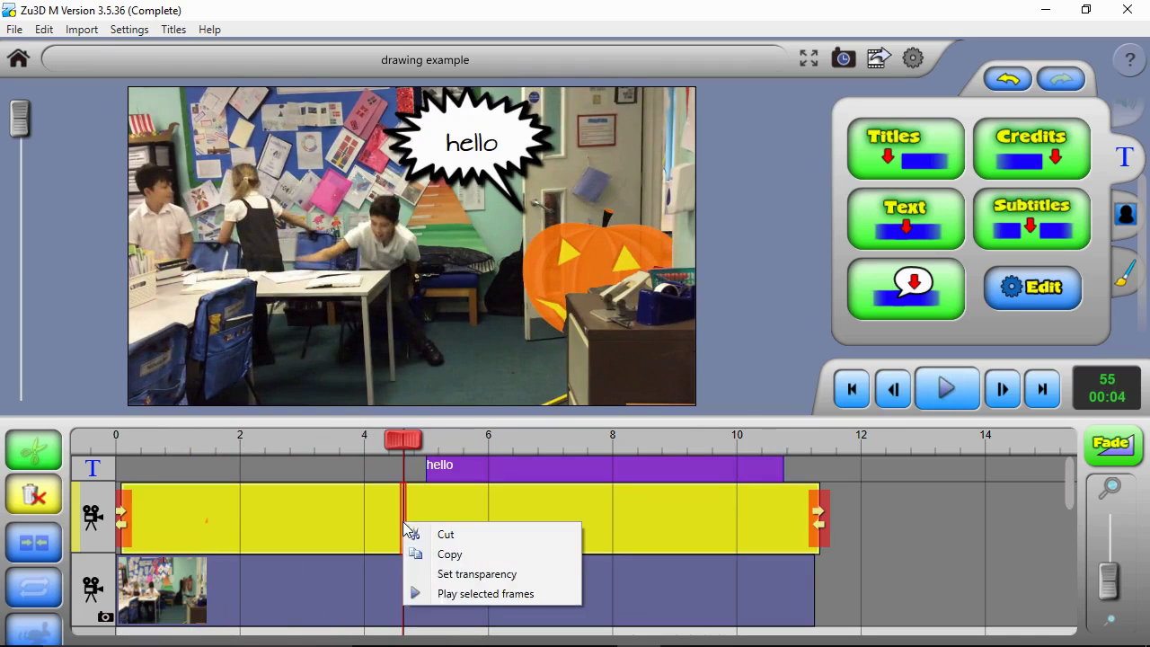
{"action": "left_click", "coordinate": [442, 572]}
{"action": "left_click", "coordinate": [625, 333]}
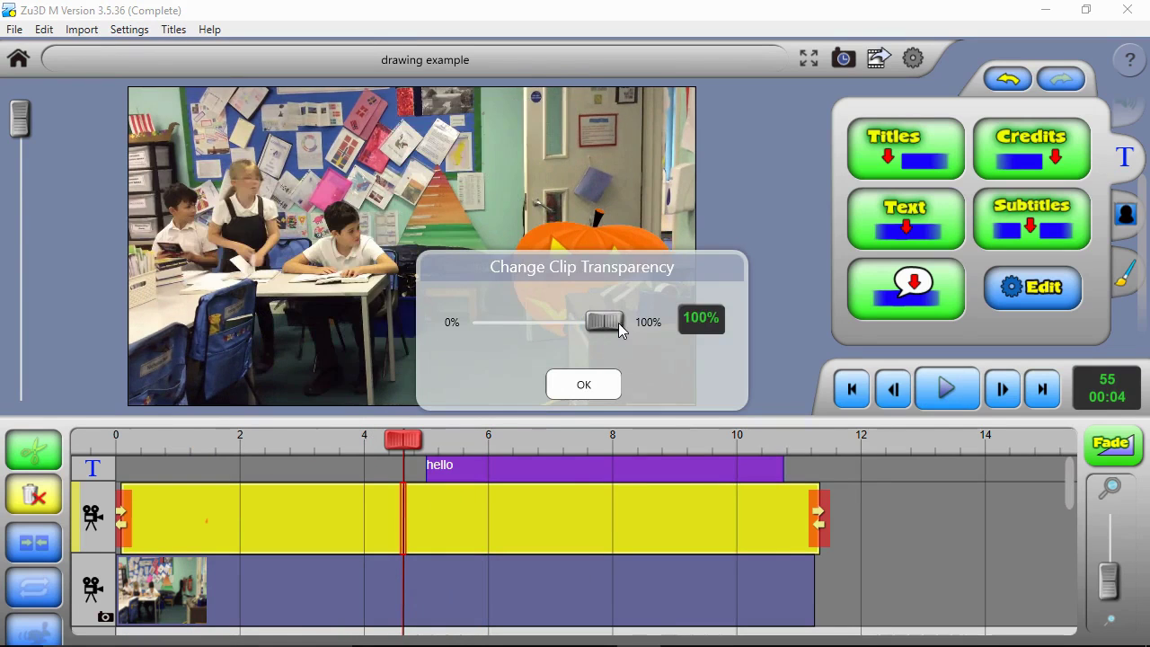
{"action": "left_click", "coordinate": [585, 387]}
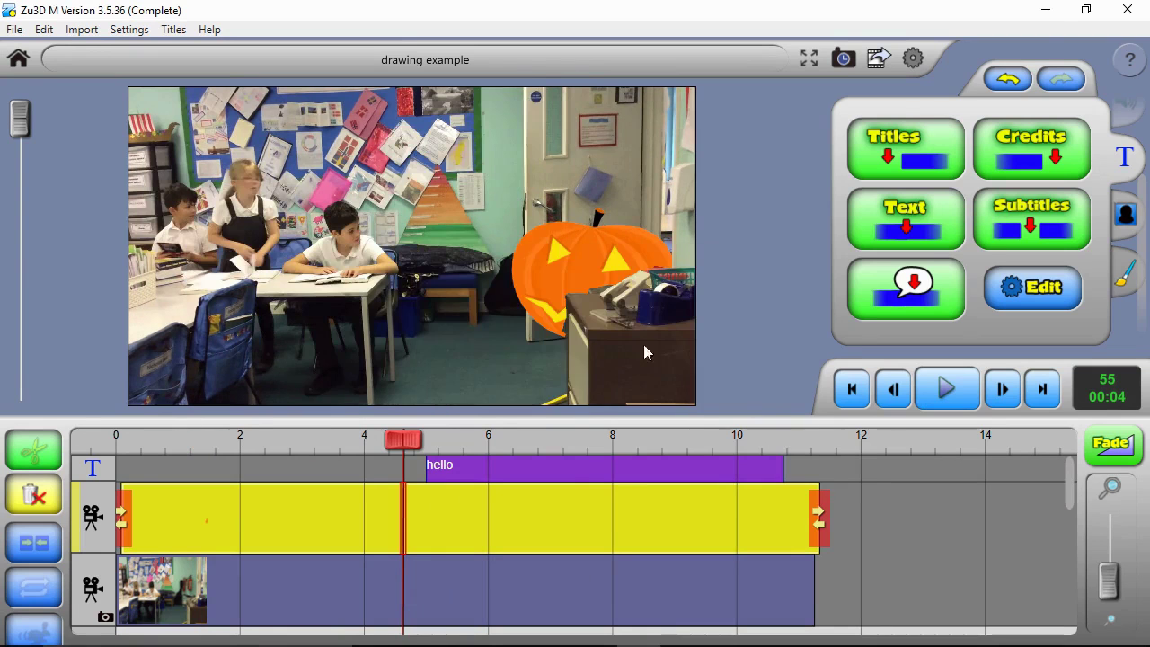
- Play the finished movie from the start to review the solid pumpkin and its speech bubble
{"action": "left_click", "coordinate": [864, 387]}
{"action": "left_click", "coordinate": [946, 390]}
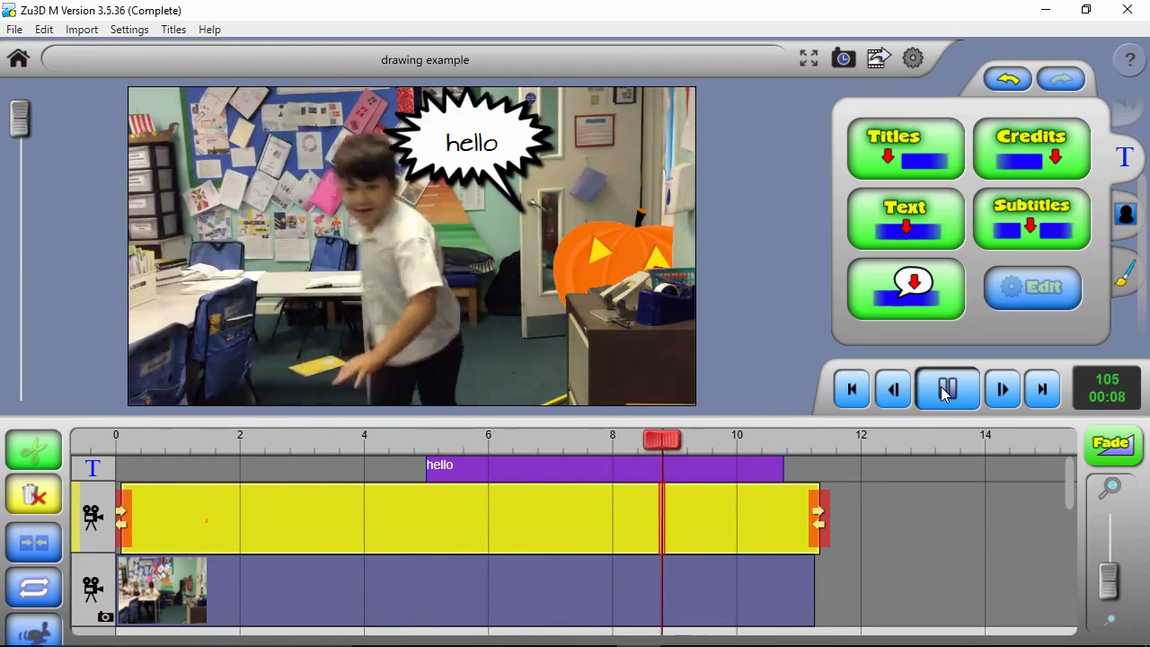
{"action": "left_click", "coordinate": [939, 388]}
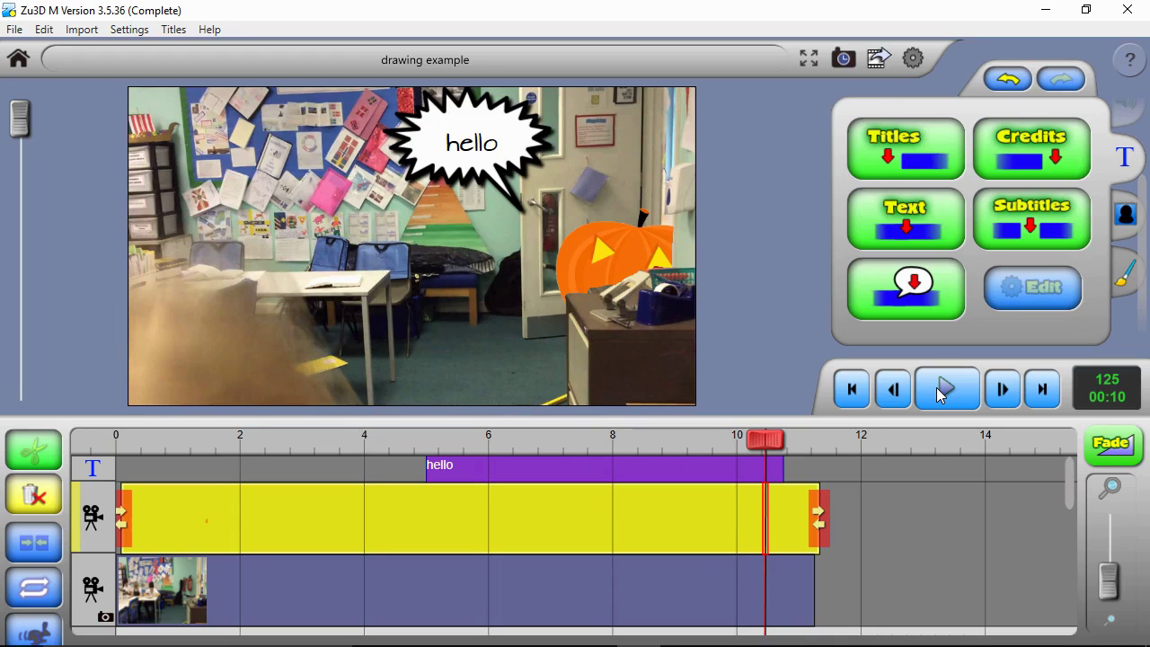
{"action": "key", "text": "super"}
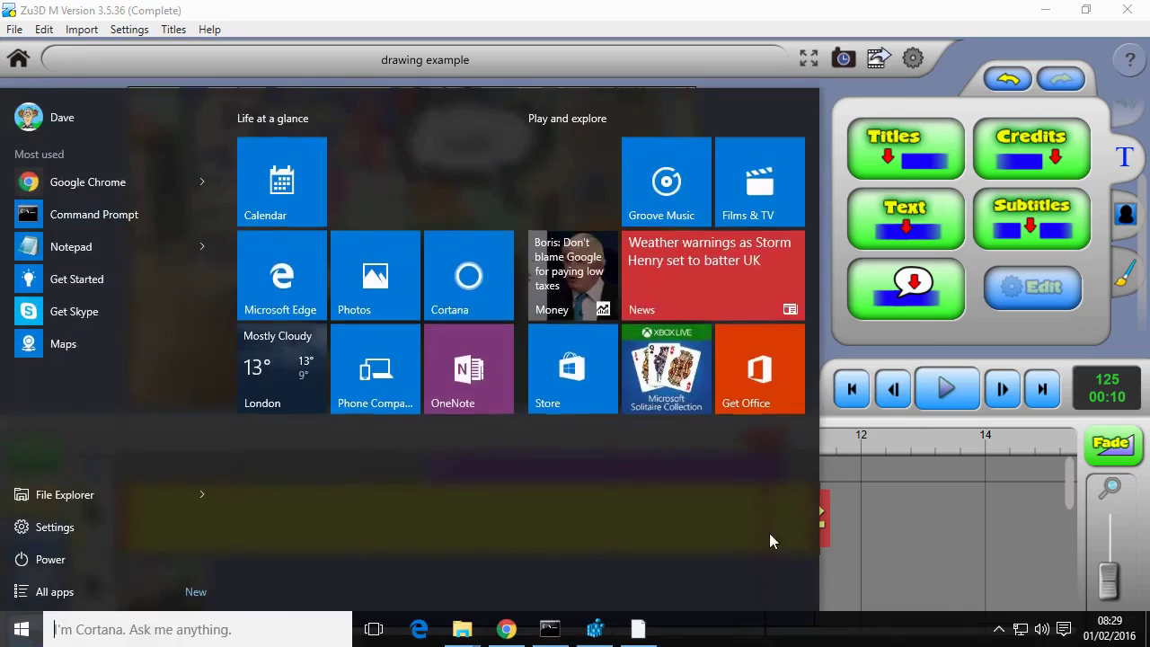
{"action": "left_click", "coordinate": [549, 629]}
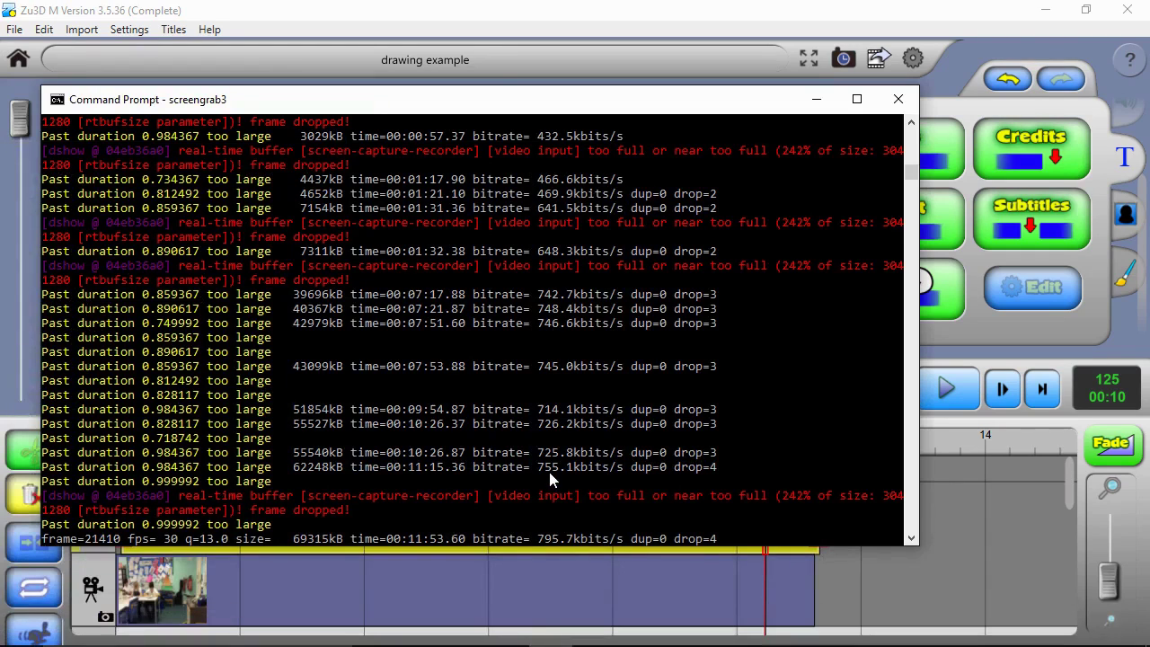